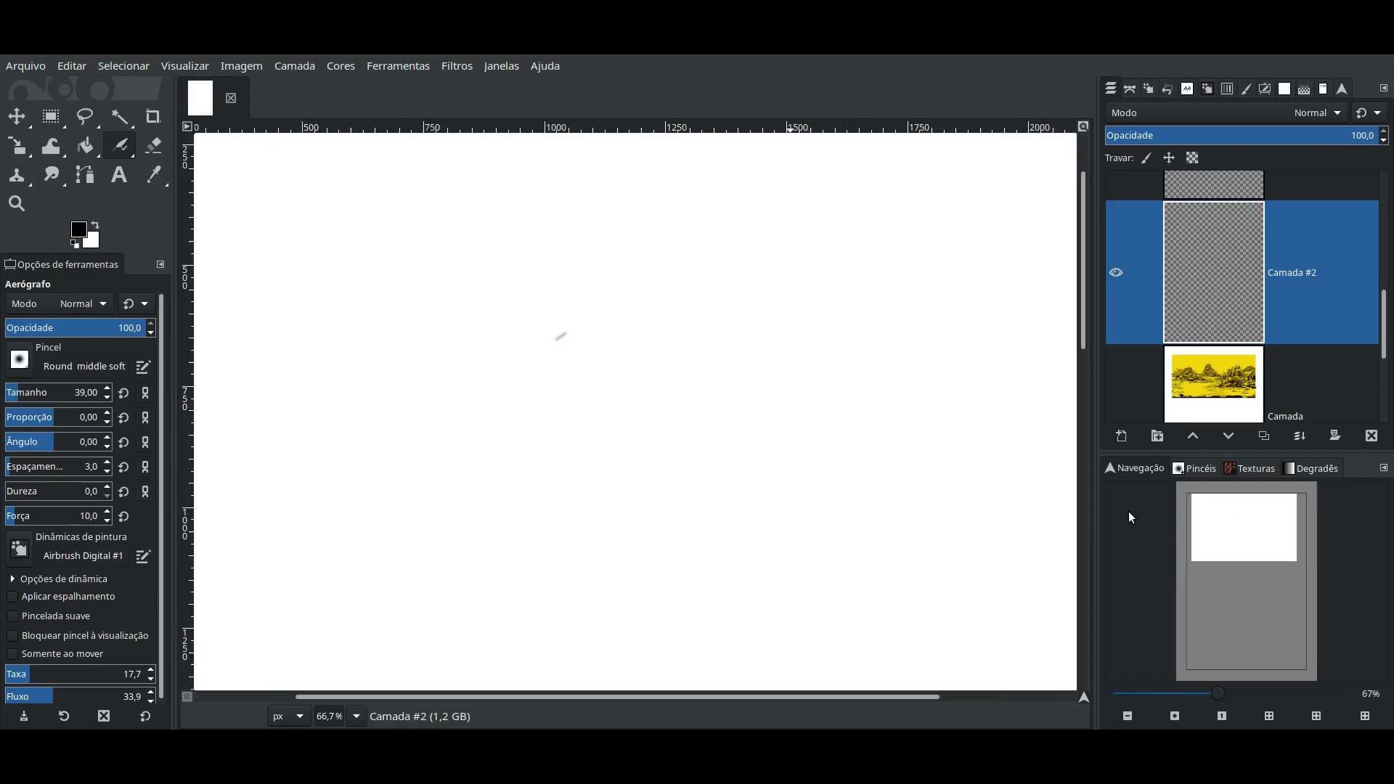
# - Airbrush the head outline, brows, eye, nose, left cheek and mouth lines
pyautogui.moveTo(555, 291)
pyautogui.mouseDown()
pyautogui.moveTo(538, 416)
pyautogui.moveTo(564, 488)
pyautogui.moveTo(787, 564)
pyautogui.moveTo(820, 435)
pyautogui.mouseUp()
pyautogui.moveTo(799, 265); pyautogui.dragTo(799, 592)
pyautogui.moveTo(707, 436); pyautogui.dragTo(771, 468)
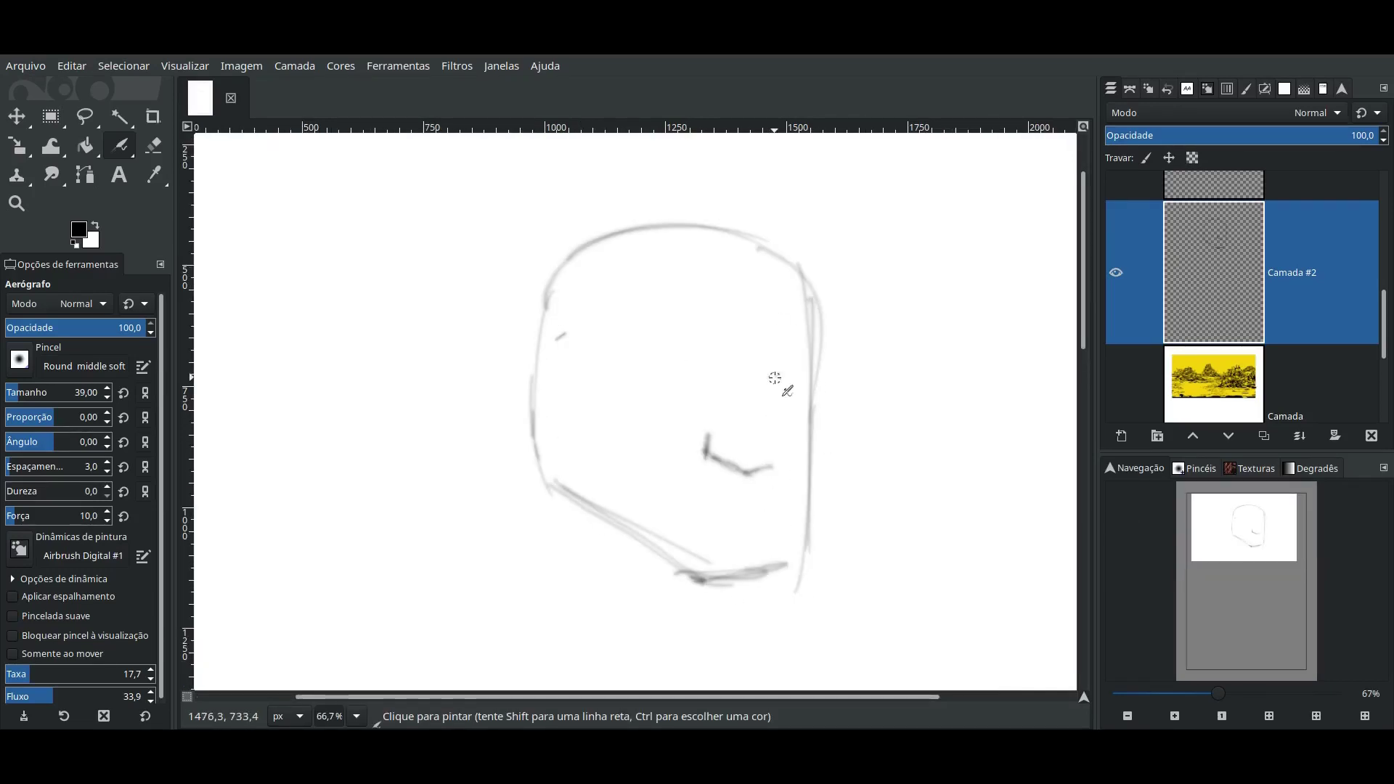
pyautogui.moveTo(616, 367)
pyautogui.mouseDown()
pyautogui.moveTo(722, 352)
pyautogui.moveTo(617, 359)
pyautogui.mouseUp()
pyautogui.press('[')
pyautogui.moveTo(809, 359); pyautogui.dragTo(770, 356)
pyautogui.moveTo(766, 374); pyautogui.dragTo(781, 476)
pyautogui.moveTo(599, 389); pyautogui.dragTo(608, 443)
pyautogui.moveTo(644, 376)
pyautogui.mouseDown()
pyautogui.moveTo(701, 381)
pyautogui.moveTo(639, 399)
pyautogui.mouseUp()
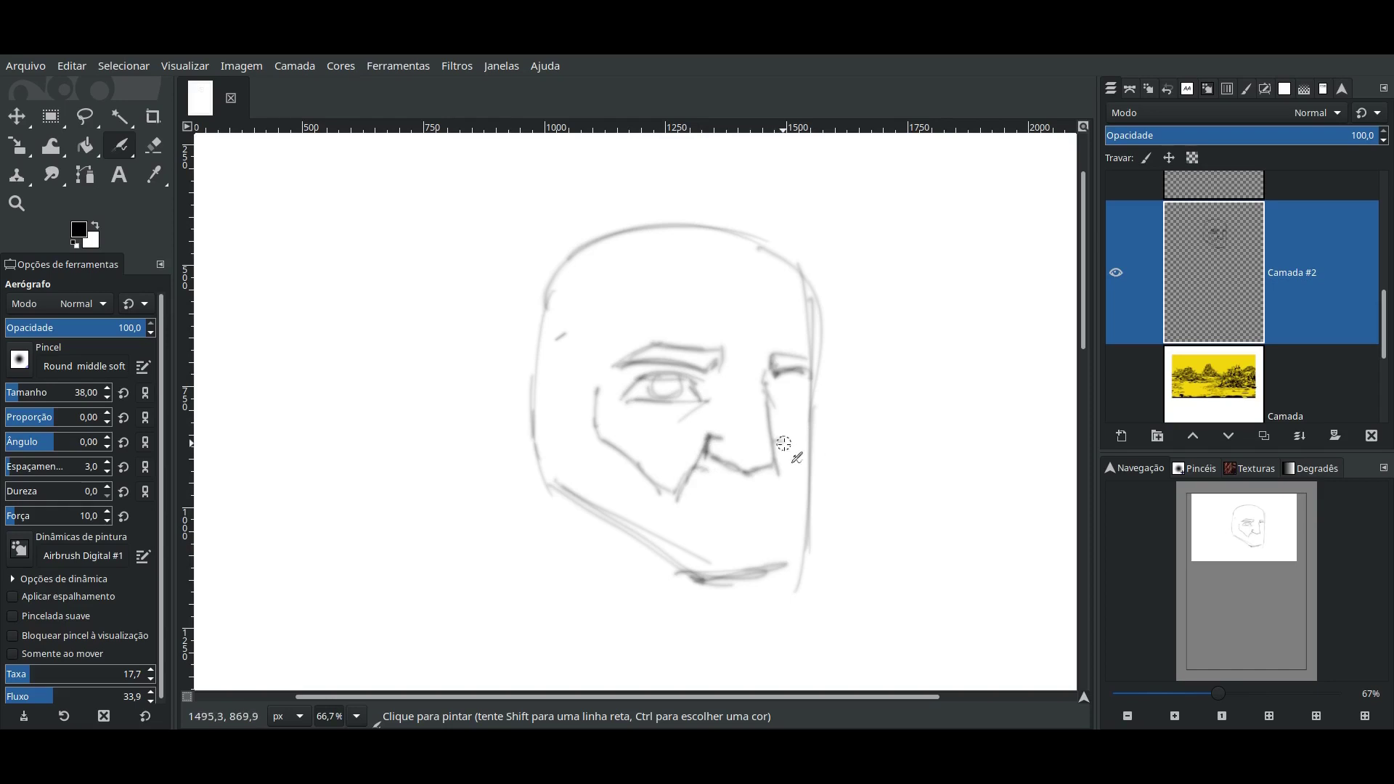
pyautogui.moveTo(746, 488)
pyautogui.mouseDown()
pyautogui.moveTo(690, 524)
pyautogui.moveTo(771, 468)
pyautogui.mouseUp()
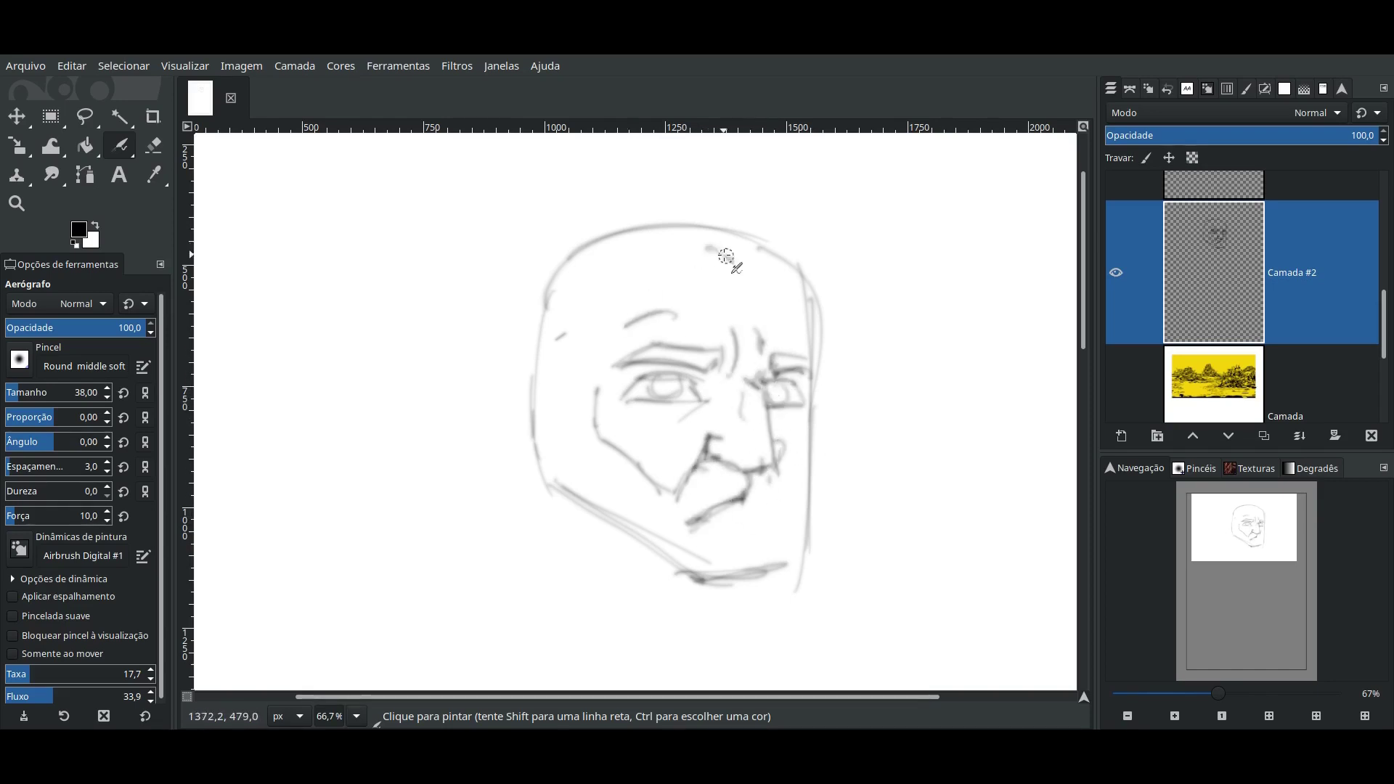
# - Sketch the hair outline, cheek and jaw strokes, smile curve and chin contour
pyautogui.moveTo(511, 286)
pyautogui.mouseDown()
pyautogui.moveTo(654, 190)
pyautogui.moveTo(883, 297)
pyautogui.moveTo(845, 339)
pyautogui.moveTo(514, 373)
pyautogui.moveTo(560, 385)
pyautogui.moveTo(730, 262)
pyautogui.mouseUp()
pyautogui.moveTo(519, 334); pyautogui.dragTo(530, 360)
pyautogui.moveTo(567, 446); pyautogui.dragTo(602, 508)
pyautogui.moveTo(747, 497)
pyautogui.mouseDown()
pyautogui.moveTo(778, 523)
pyautogui.moveTo(804, 452)
pyautogui.mouseUp()
pyautogui.moveTo(578, 440); pyautogui.dragTo(585, 508)
pyautogui.moveTo(719, 519); pyautogui.dragTo(763, 525)
pyautogui.moveTo(596, 509); pyautogui.dragTo(699, 606)
pyautogui.moveTo(576, 485)
pyautogui.mouseDown()
pyautogui.moveTo(645, 602)
pyautogui.moveTo(860, 586)
pyautogui.moveTo(813, 446)
pyautogui.mouseUp()
# - Erase to lighten the jaw, chin, hairline and right jaw strokes
pyautogui.hotkey('shift', 'e')
pyautogui.moveTo(592, 508); pyautogui.dragTo(639, 530)
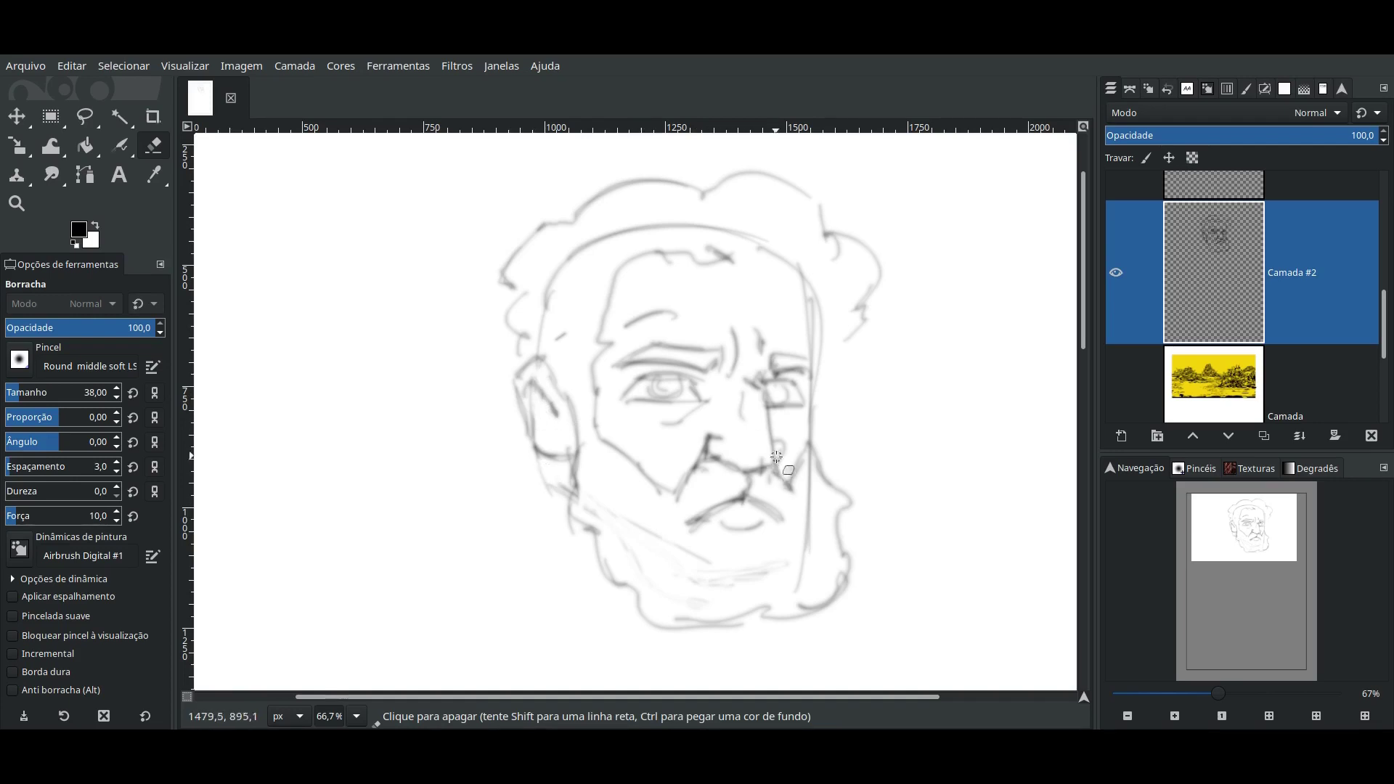
pyautogui.moveTo(545, 289); pyautogui.dragTo(592, 247)
pyautogui.moveTo(807, 545); pyautogui.dragTo(807, 477)
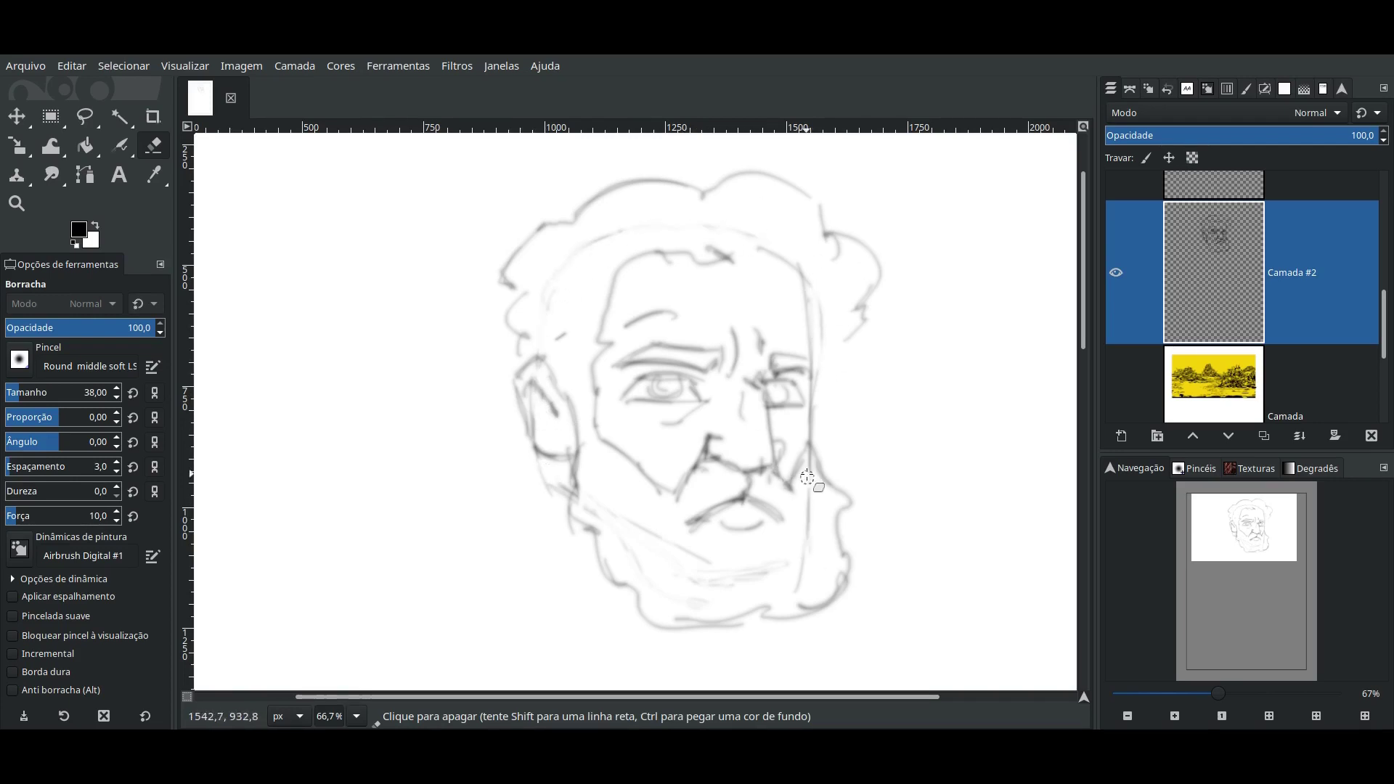
# - Airbrush darker strokes around the mustache and nose and hair curls on top
pyautogui.press('a')
pyautogui.moveTo(690, 559)
pyautogui.mouseDown()
pyautogui.moveTo(805, 550)
pyautogui.moveTo(708, 536)
pyautogui.mouseUp()
pyautogui.moveTo(715, 434); pyautogui.dragTo(683, 483)
pyautogui.moveTo(748, 251); pyautogui.dragTo(798, 302)
pyautogui.moveTo(606, 254); pyautogui.dragTo(519, 312)
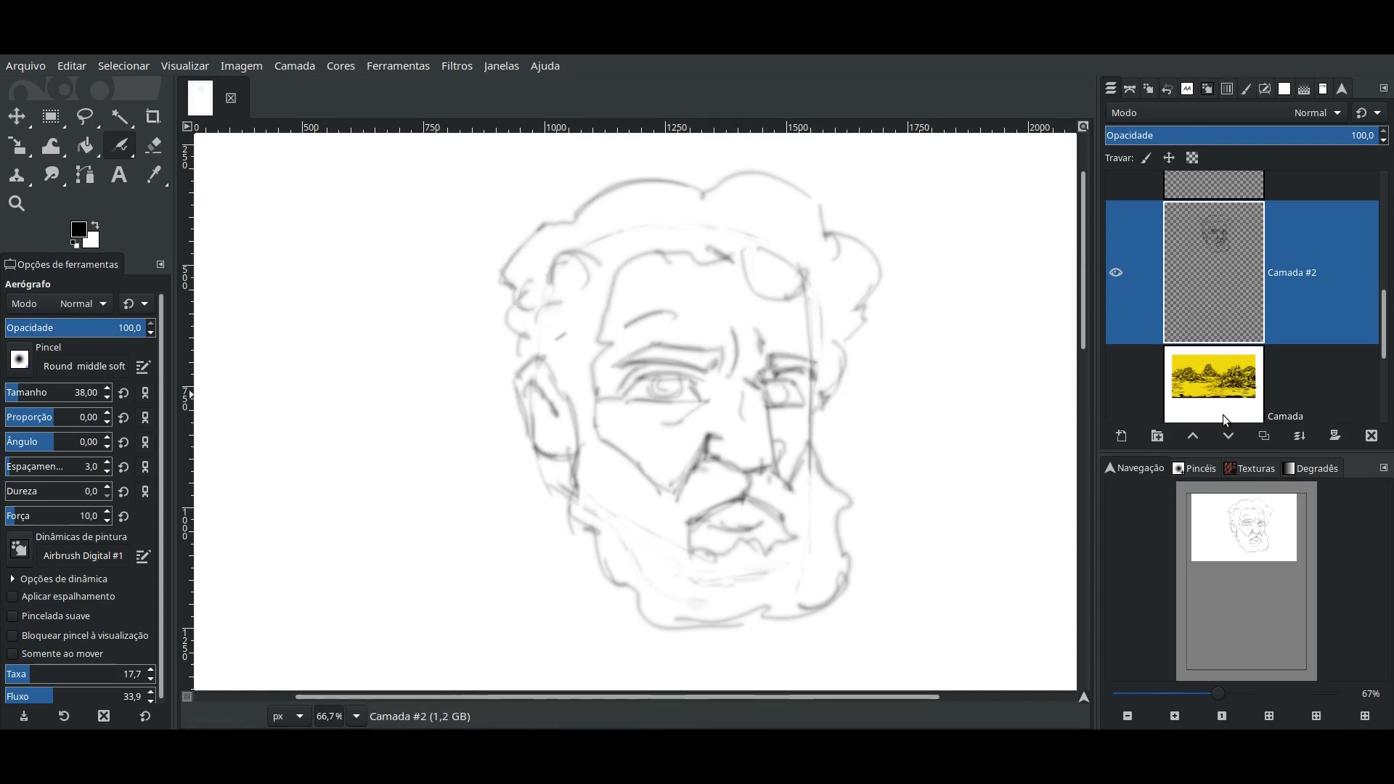
pyautogui.keyDown('shift'); pyautogui.click(1122, 436); pyautogui.keyUp('shift')
# - Create a new layer filled with Transparency
pyautogui.click(1372, 436)
pyautogui.click(1122, 435)
pyautogui.click(1073, 712)
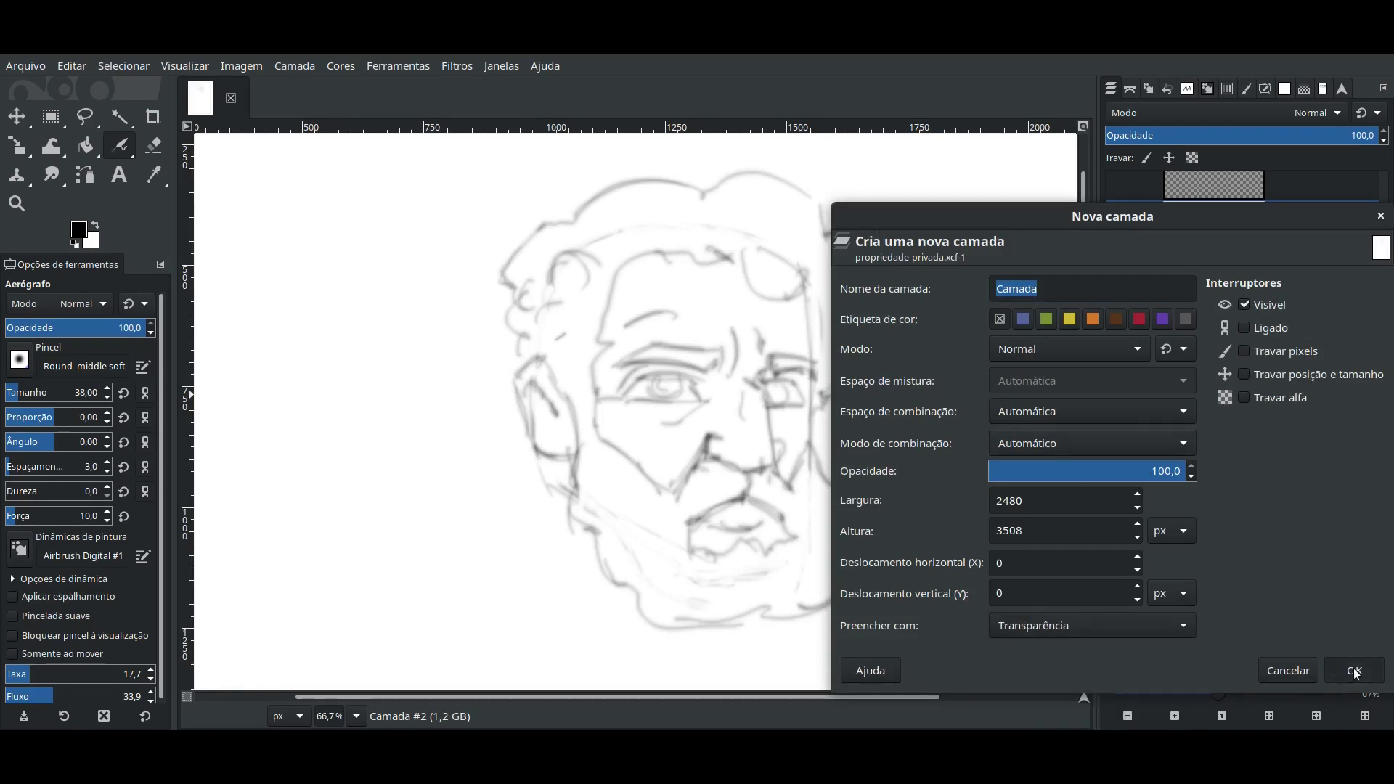
pyautogui.click(1356, 665)
# - Set up the Ink tool with smooth stroke and speed sensitivity 0,89
pyautogui.press('1')
pyautogui.press('k')
pyautogui.click(13, 347)
pyautogui.moveTo(819, 344); pyautogui.dragTo(847, 495)
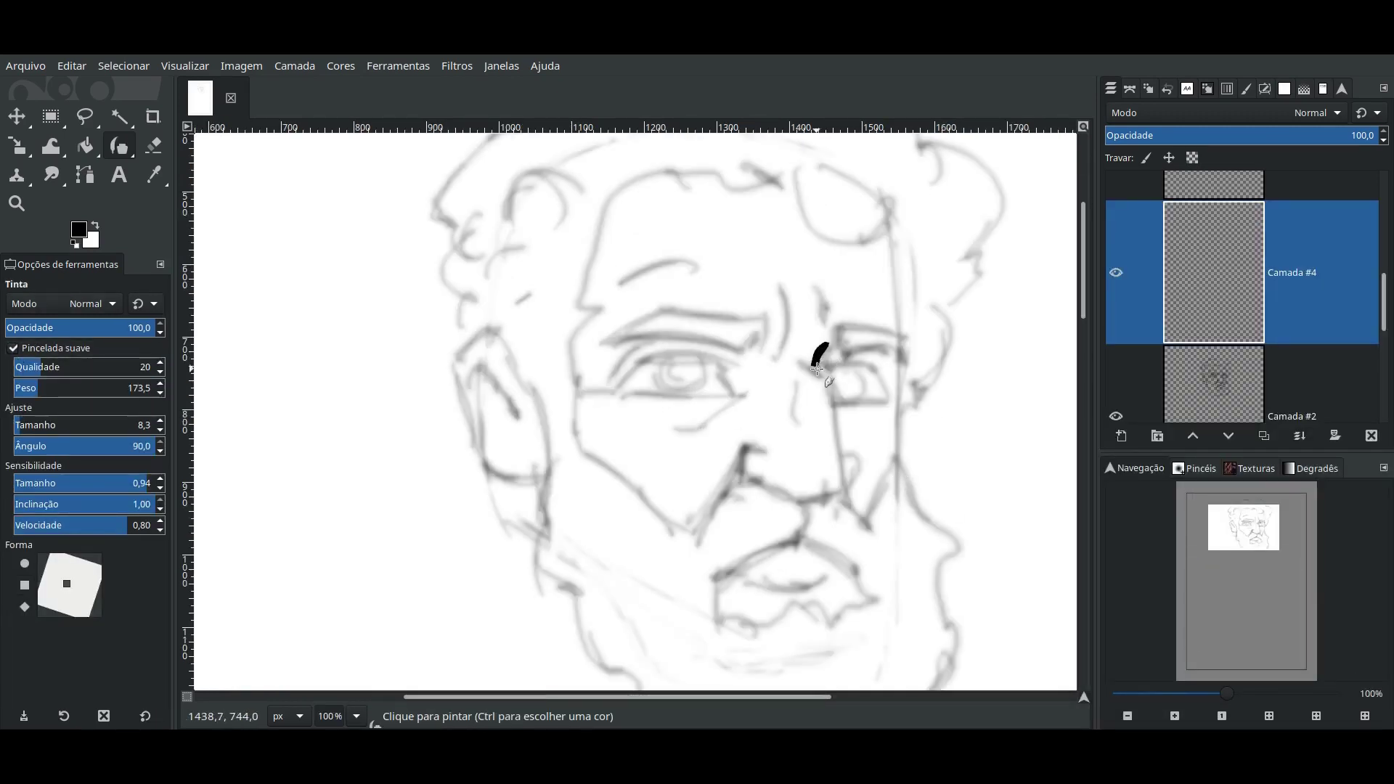
pyautogui.hotkey('ctrl', 'z')
pyautogui.click(138, 526)
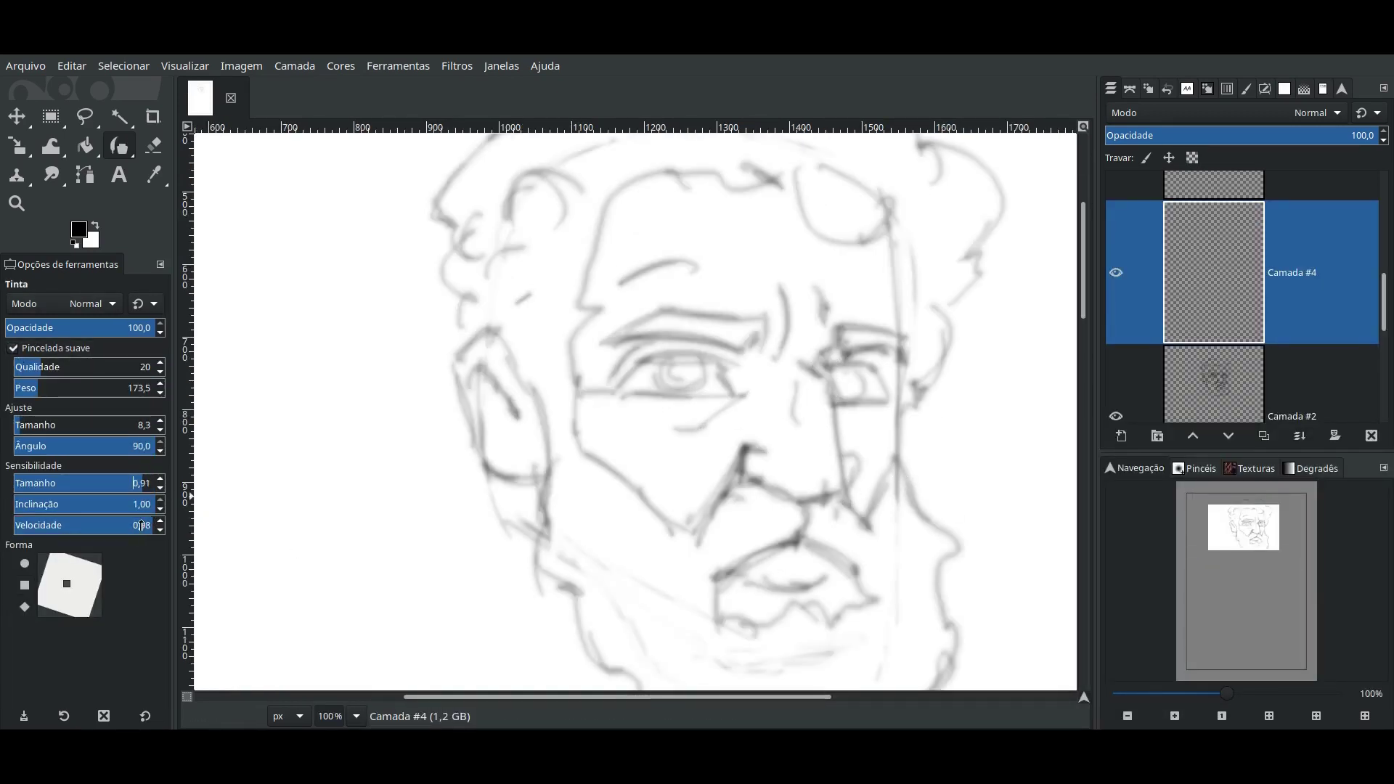
pyautogui.click(141, 525)
# - At ink size 6,3, ink the nose bridge, nose, left face side and ear
pyautogui.moveTo(826, 375); pyautogui.dragTo(831, 390)
pyautogui.press('[')
pyautogui.press('[')
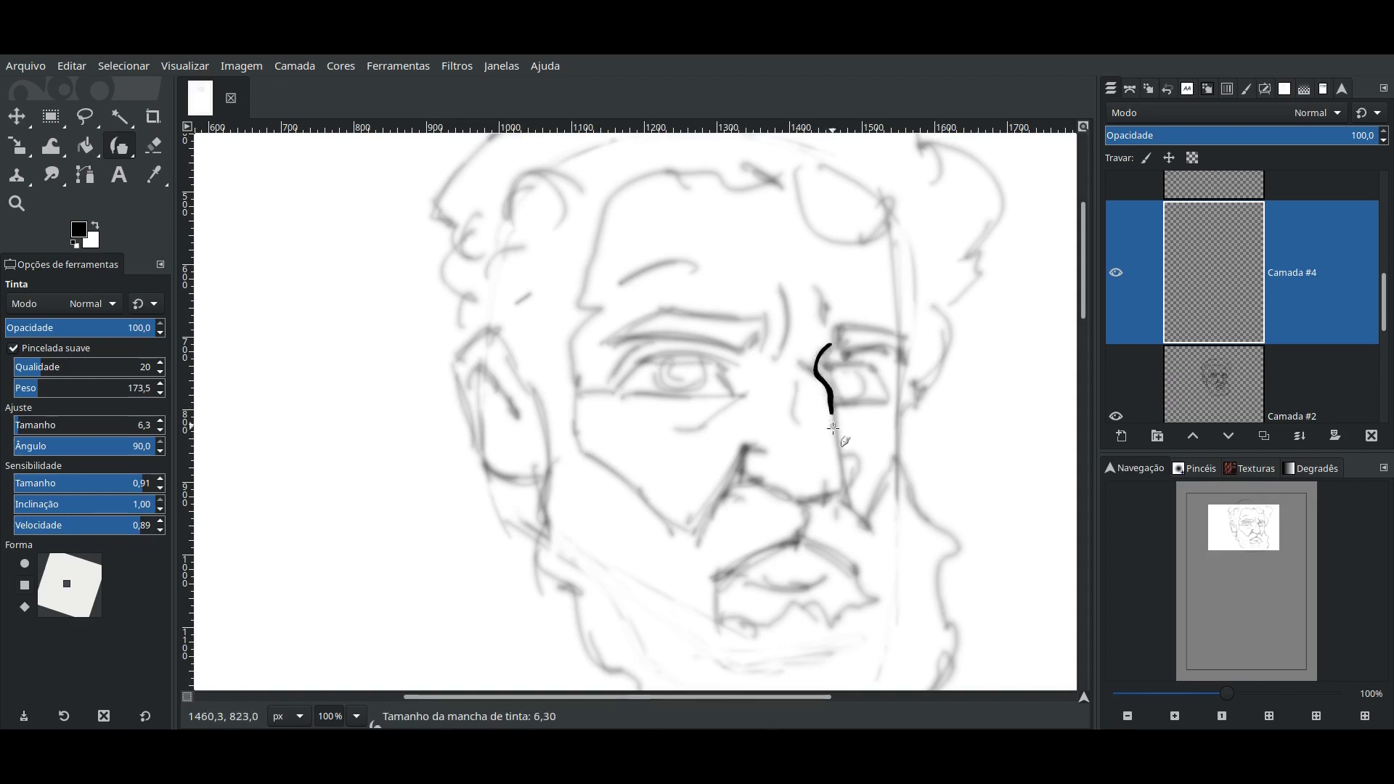
pyautogui.moveTo(723, 488); pyautogui.dragTo(734, 466)
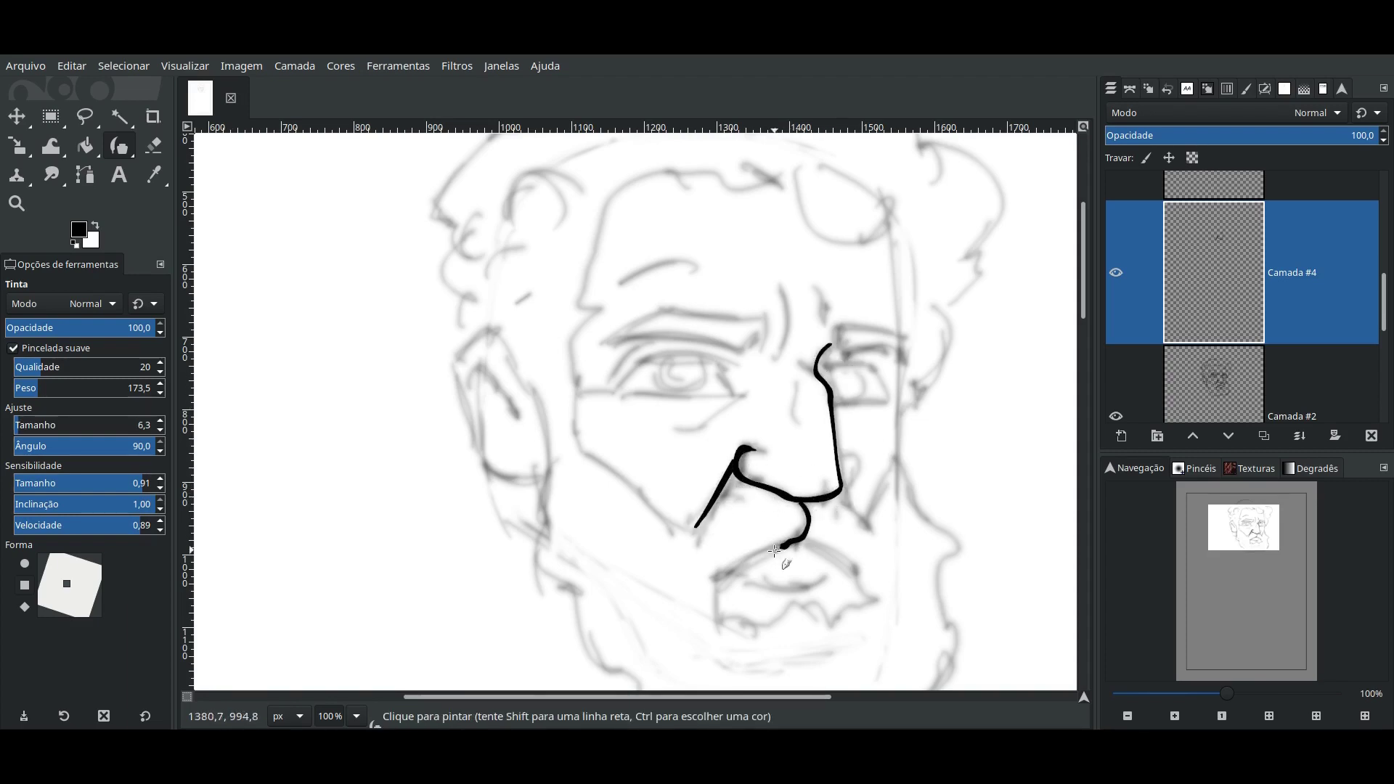
pyautogui.moveTo(701, 525)
pyautogui.mouseDown()
pyautogui.moveTo(577, 399)
pyautogui.moveTo(607, 193)
pyautogui.moveTo(797, 184)
pyautogui.mouseUp()
pyautogui.moveTo(453, 365); pyautogui.dragTo(480, 323)
pyautogui.moveTo(545, 477); pyautogui.dragTo(468, 415)
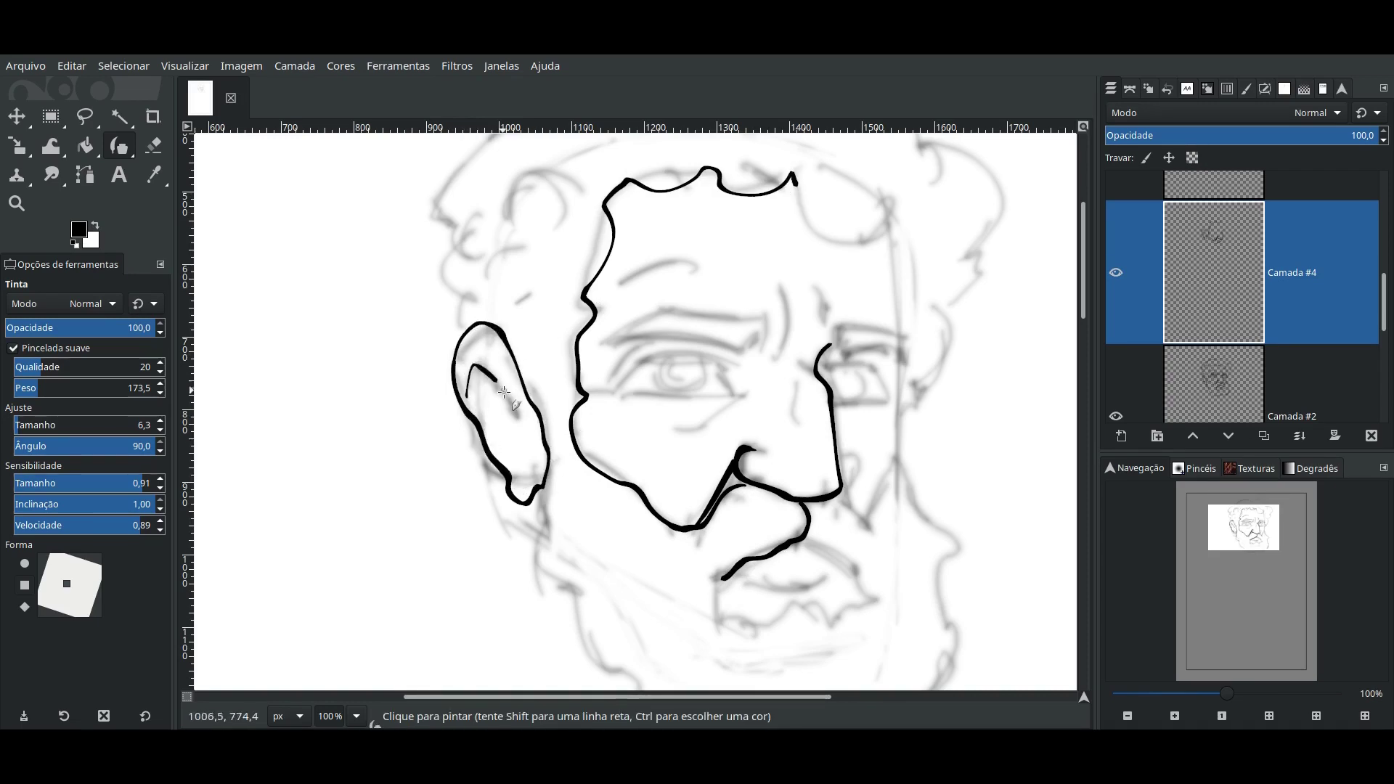
# - Ink the eye lid, eyebrow, under-eye curve, mustache edge, beard line and cheek gap
pyautogui.moveTo(618, 393); pyautogui.dragTo(736, 393)
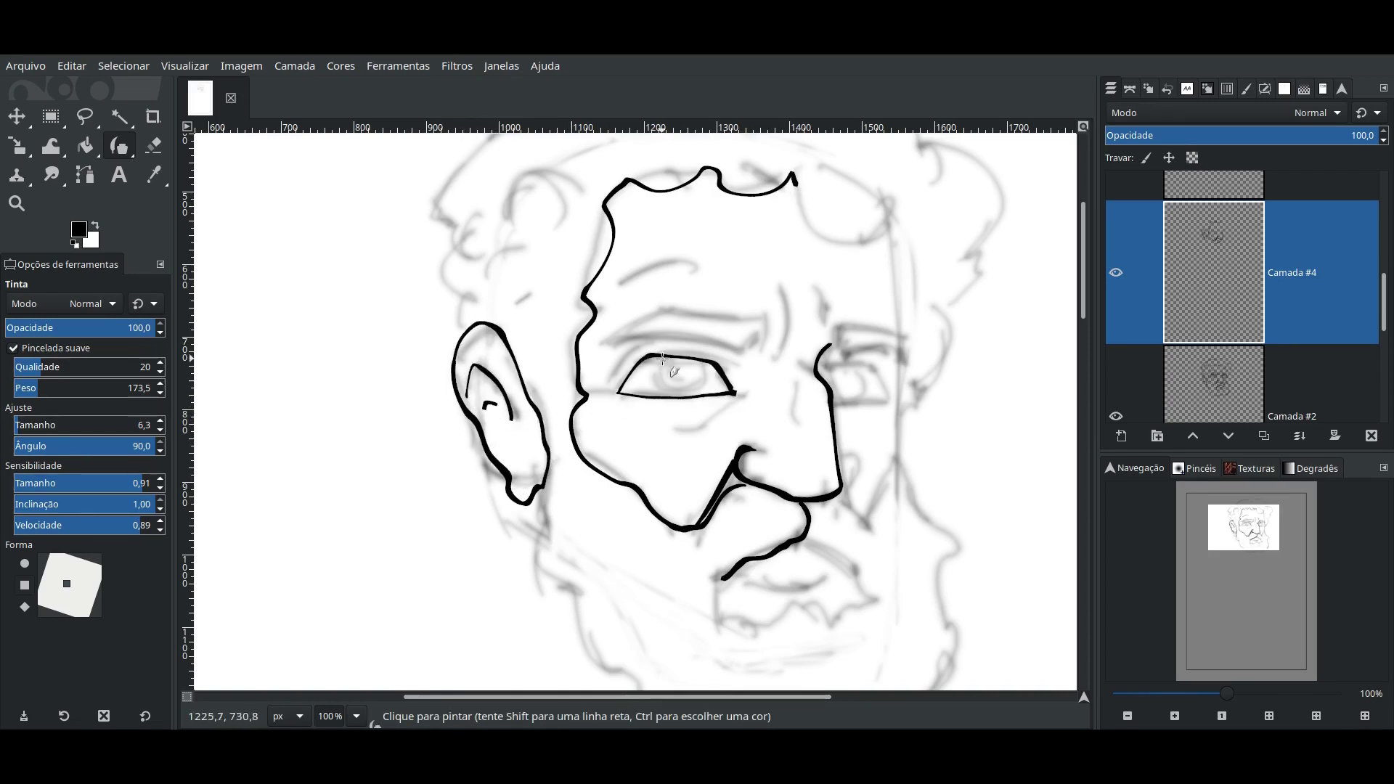
pyautogui.moveTo(729, 342); pyautogui.dragTo(732, 316)
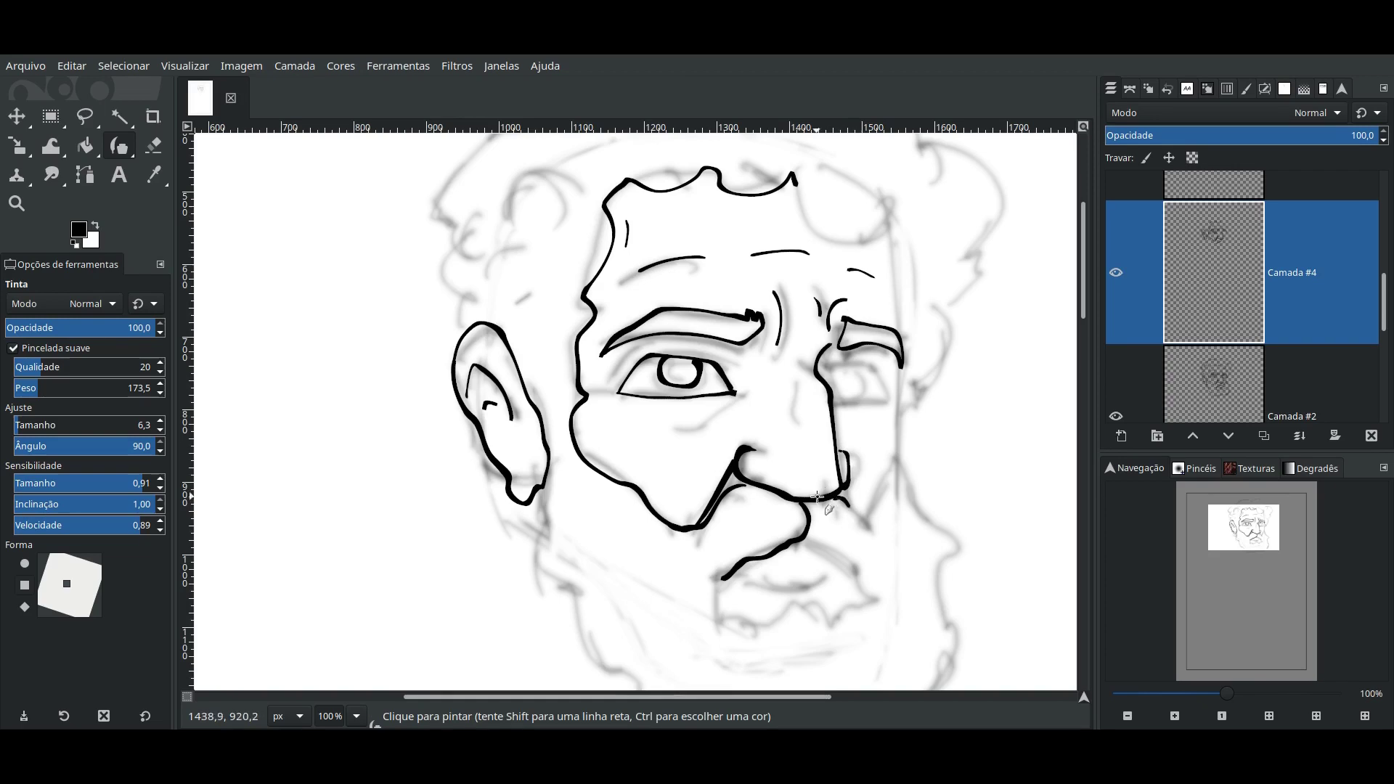
pyautogui.moveTo(747, 393); pyautogui.dragTo(666, 424)
pyautogui.moveTo(810, 538); pyautogui.dragTo(859, 572)
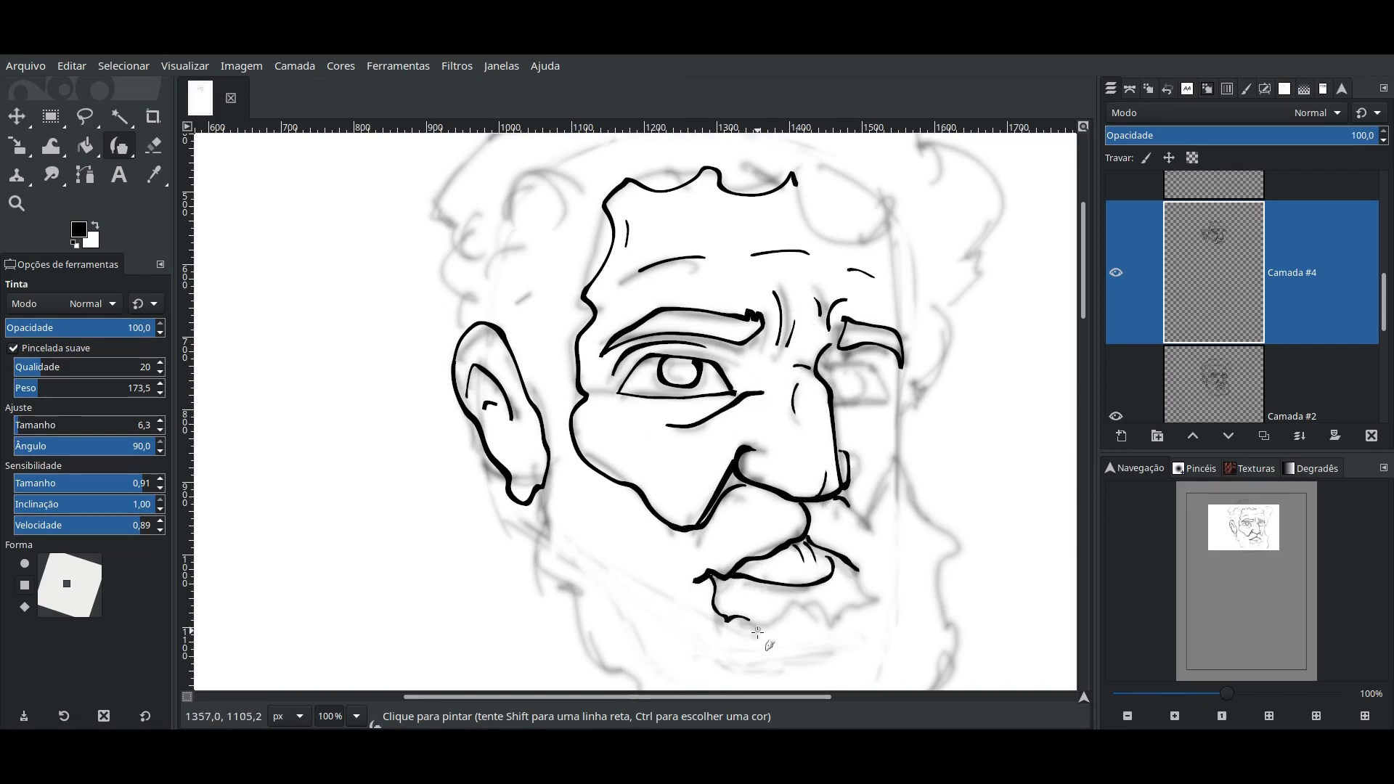
pyautogui.moveTo(821, 614); pyautogui.dragTo(863, 570)
pyautogui.moveTo(896, 450); pyautogui.dragTo(900, 363)
# - Ink the stroke down from the nose, the right cheek contour and long face lines
pyautogui.scroll(1, 900, 367)
pyautogui.hscroll(2, 686, 346)
pyautogui.moveTo(686, 346); pyautogui.dragTo(777, 396)
pyautogui.moveTo(850, 259); pyautogui.dragTo(817, 428)
pyautogui.scroll(-2, 726, 413)
pyautogui.scroll(-3, 703, 408)
pyautogui.hscroll(1, 704, 408)
pyautogui.moveTo(737, 272); pyautogui.dragTo(830, 582)
pyautogui.scroll(-3, 830, 581)
pyautogui.hscroll(-1, 831, 581)
pyautogui.moveTo(911, 355)
pyautogui.mouseDown()
pyautogui.moveTo(597, 488)
pyautogui.moveTo(358, 305)
pyautogui.mouseUp()
pyautogui.scroll(3, 357, 305)
pyautogui.hscroll(-3, 357, 305)
# - Ink the leftward beard outline, hair outline, right face contour and top-right hair hook
pyautogui.moveTo(497, 271); pyautogui.dragTo(544, 440)
pyautogui.scroll(-2, 601, 370)
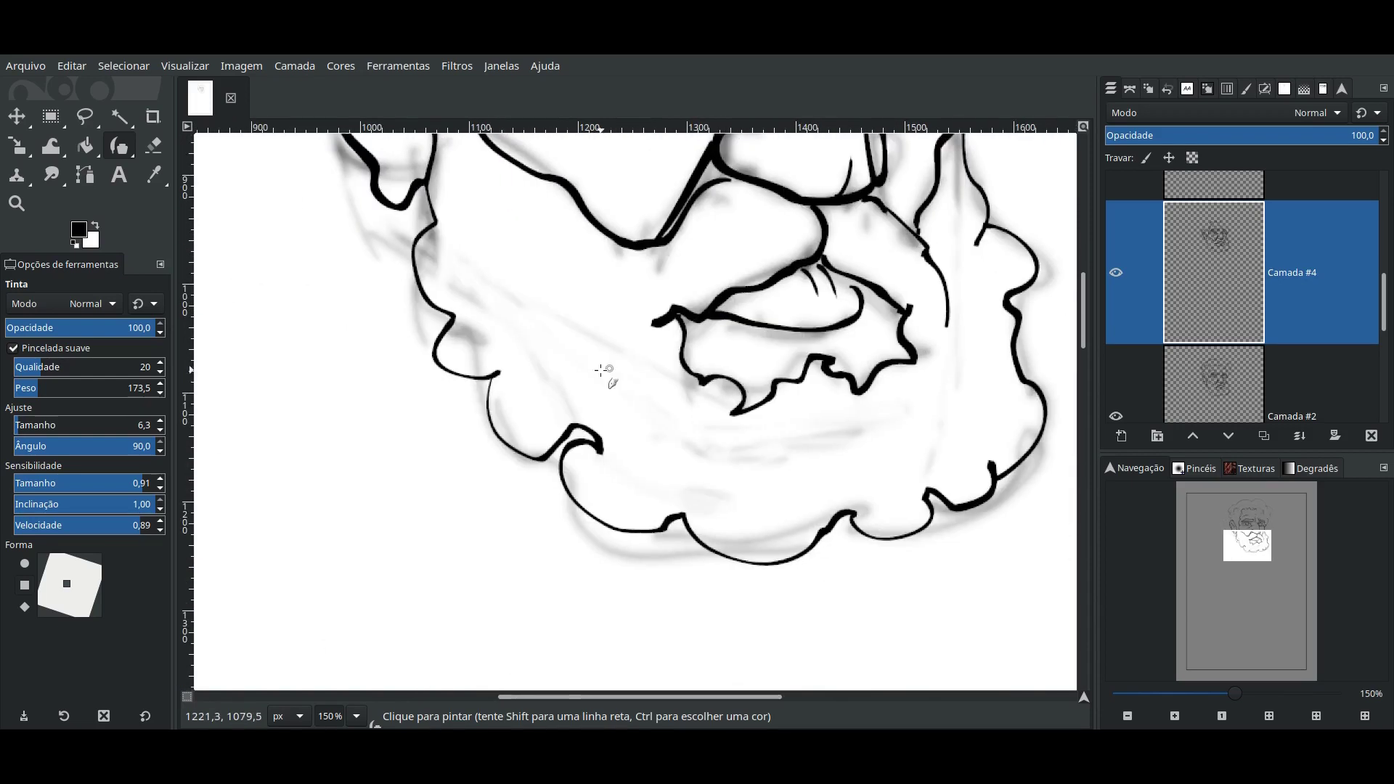
pyautogui.scroll(-3, 601, 370)
pyautogui.scroll(-2, 601, 371)
pyautogui.scroll(5, 607, 389)
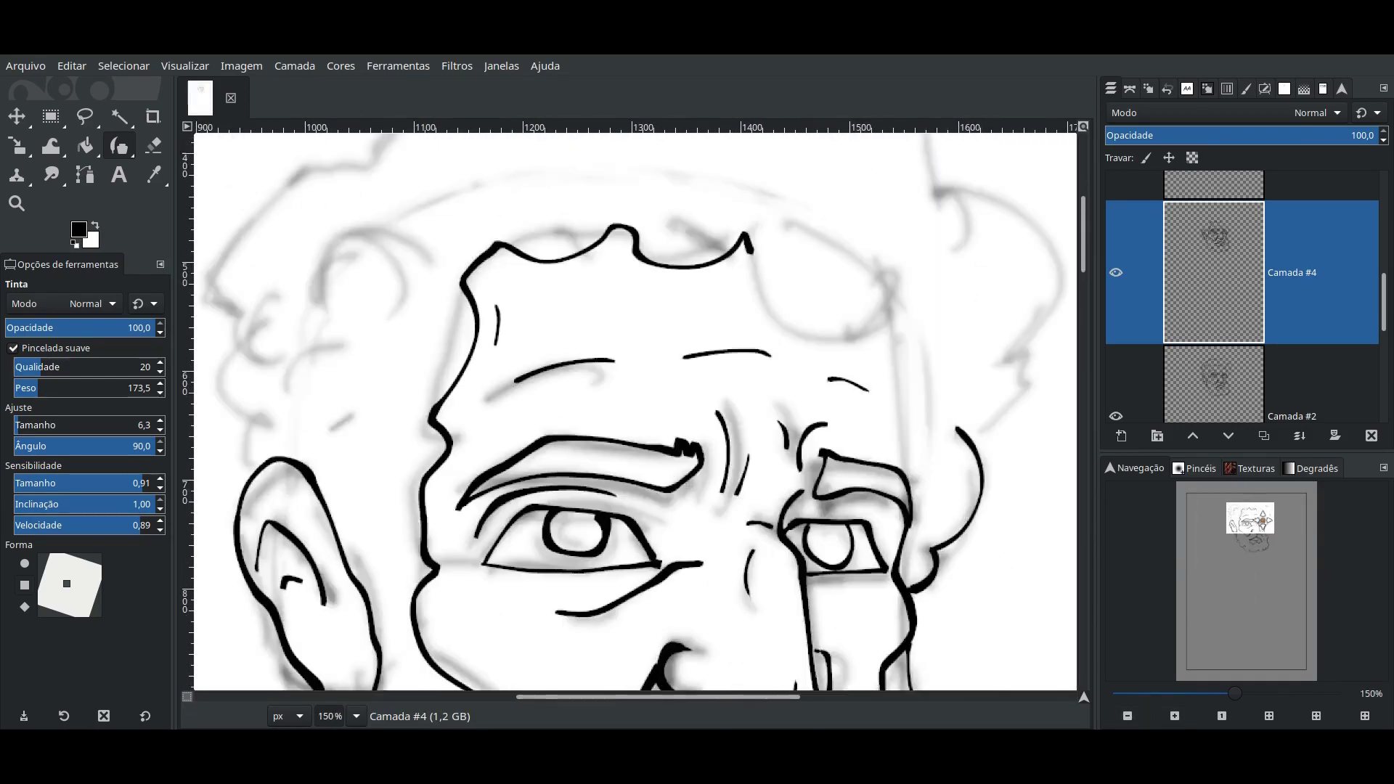
pyautogui.hscroll(2, 689, 290)
pyautogui.moveTo(689, 234); pyautogui.dragTo(851, 229)
pyautogui.moveTo(833, 314); pyautogui.dragTo(848, 466)
pyautogui.moveTo(901, 258)
pyautogui.mouseDown()
pyautogui.moveTo(936, 196)
pyautogui.moveTo(973, 370)
pyautogui.moveTo(916, 435)
pyautogui.moveTo(705, 312)
pyautogui.moveTo(411, 353)
pyautogui.moveTo(276, 427)
pyautogui.mouseUp()
pyautogui.scroll(5, 916, 435)
pyautogui.hscroll(-2, 916, 436)
pyautogui.hscroll(-5, 276, 427)
pyautogui.scroll(-2, 276, 427)
# - Ink hair curls down the left side and a short stroke on the top curl
pyautogui.moveTo(534, 328)
pyautogui.mouseDown()
pyautogui.moveTo(485, 349)
pyautogui.moveTo(503, 441)
pyautogui.mouseUp()
pyautogui.moveTo(533, 414); pyautogui.dragTo(517, 479)
pyautogui.moveTo(516, 548); pyautogui.dragTo(508, 610)
pyautogui.moveTo(564, 472); pyautogui.dragTo(534, 534)
pyautogui.moveTo(590, 414); pyautogui.dragTo(546, 487)
pyautogui.hscroll(2, 554, 413)
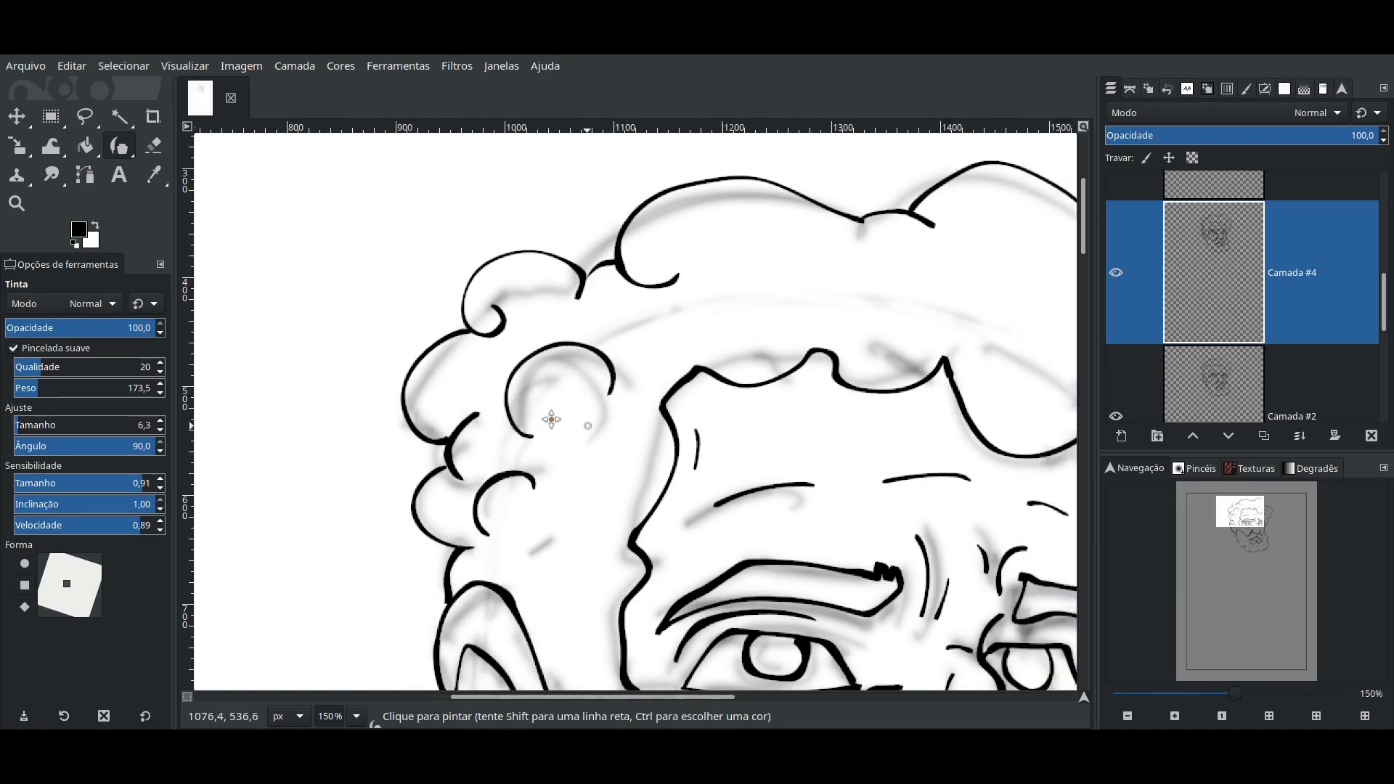
pyautogui.scroll(-5, 554, 414)
pyautogui.hscroll(3, 554, 414)
pyautogui.moveTo(408, 225); pyautogui.dragTo(421, 215)
pyautogui.scroll(-3, 408, 225)
pyautogui.scroll(-2, 408, 225)
# - Ink curls into the beard, including several small beard curls
pyautogui.moveTo(446, 289); pyautogui.dragTo(434, 320)
pyautogui.moveTo(517, 444); pyautogui.dragTo(496, 558)
pyautogui.scroll(-3, 511, 500)
pyautogui.hscroll(2, 511, 501)
pyautogui.moveTo(450, 444); pyautogui.dragTo(425, 472)
pyautogui.moveTo(508, 479); pyautogui.dragTo(472, 520)
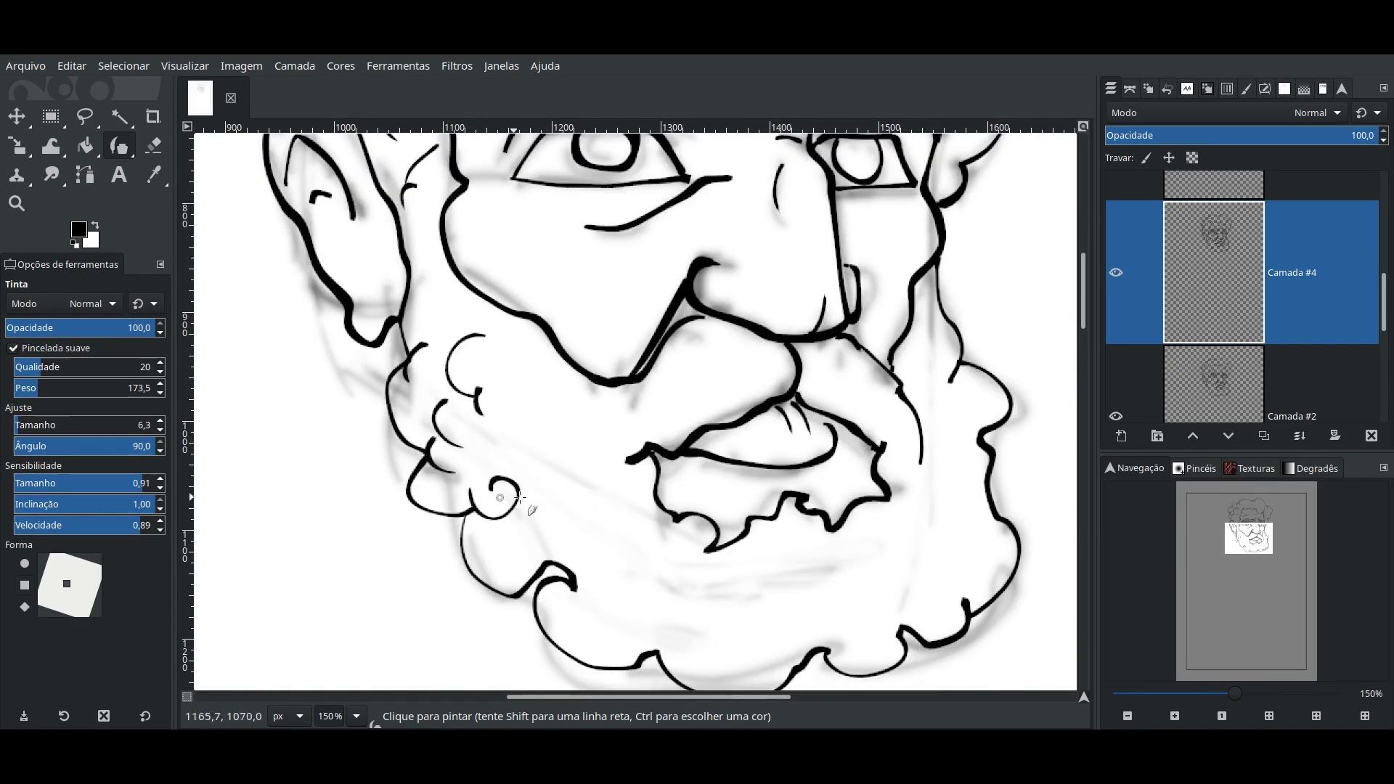
pyautogui.hscroll(4, 510, 392)
pyautogui.scroll(2, 511, 392)
# - Ink nose detail lines, more beard strokes and the beard's left edge
pyautogui.moveTo(508, 393); pyautogui.dragTo(475, 407)
pyautogui.moveTo(482, 434); pyautogui.dragTo(493, 484)
pyautogui.moveTo(633, 418); pyautogui.dragTo(675, 485)
pyautogui.moveTo(332, 450); pyautogui.dragTo(352, 577)
pyautogui.moveTo(320, 432); pyautogui.dragTo(330, 552)
pyautogui.hscroll(-4, 466, 448)
pyautogui.scroll(1, 466, 448)
pyautogui.moveTo(442, 392); pyautogui.dragTo(435, 496)
# - Ink hair curls and a hair arc across the upper head
pyautogui.scroll(2, 449, 438)
pyautogui.moveTo(479, 301)
pyautogui.mouseDown()
pyautogui.moveTo(444, 372)
pyautogui.moveTo(454, 436)
pyautogui.mouseUp()
pyautogui.scroll(2, 444, 372)
pyautogui.moveTo(519, 265); pyautogui.dragTo(443, 399)
pyautogui.scroll(3, 541, 257)
pyautogui.moveTo(595, 260); pyautogui.dragTo(479, 301)
pyautogui.scroll(1, 570, 276)
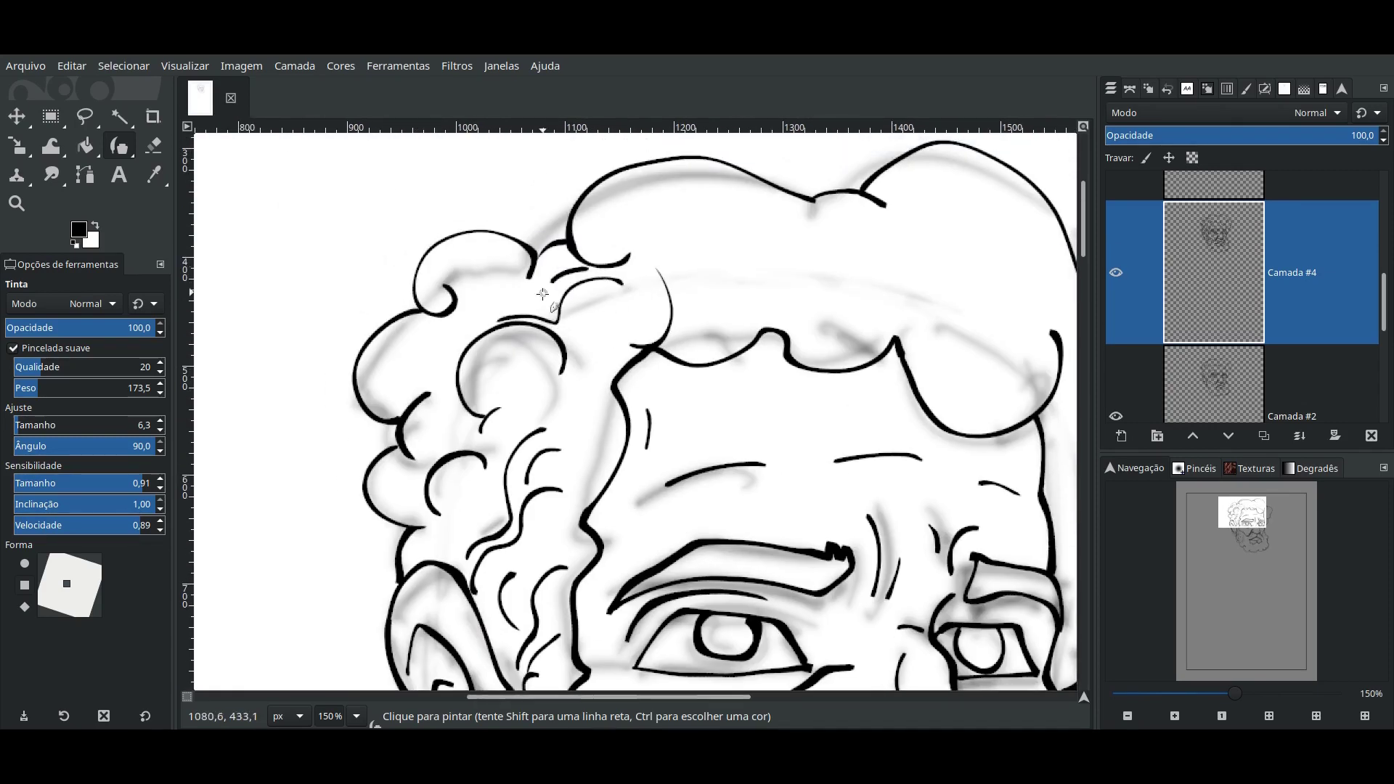
pyautogui.hscroll(5, 537, 298)
pyautogui.scroll(2, 537, 298)
pyautogui.moveTo(587, 311); pyautogui.dragTo(712, 383)
pyautogui.scroll(-3, 558, 302)
pyautogui.moveTo(581, 268)
pyautogui.mouseDown()
pyautogui.moveTo(501, 428)
pyautogui.moveTo(555, 359)
pyautogui.mouseUp()
pyautogui.scroll(-2, 545, 276)
pyautogui.scroll(-1, 585, 310)
# - Extend the brow, add brow hatching at ink size 5,3, and hide the sketch layer
pyautogui.moveTo(586, 311); pyautogui.dragTo(610, 311)
pyautogui.press('[')
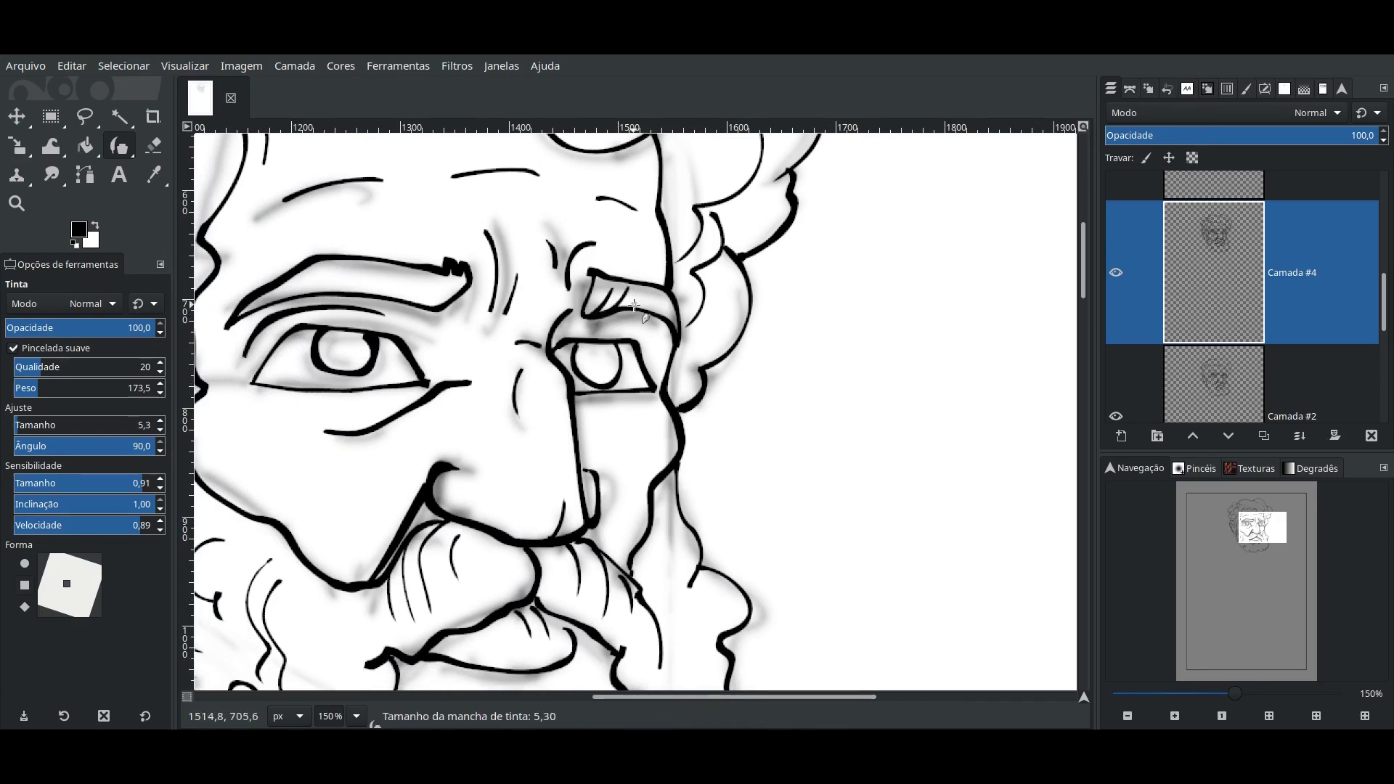
pyautogui.moveTo(312, 286); pyautogui.dragTo(275, 293)
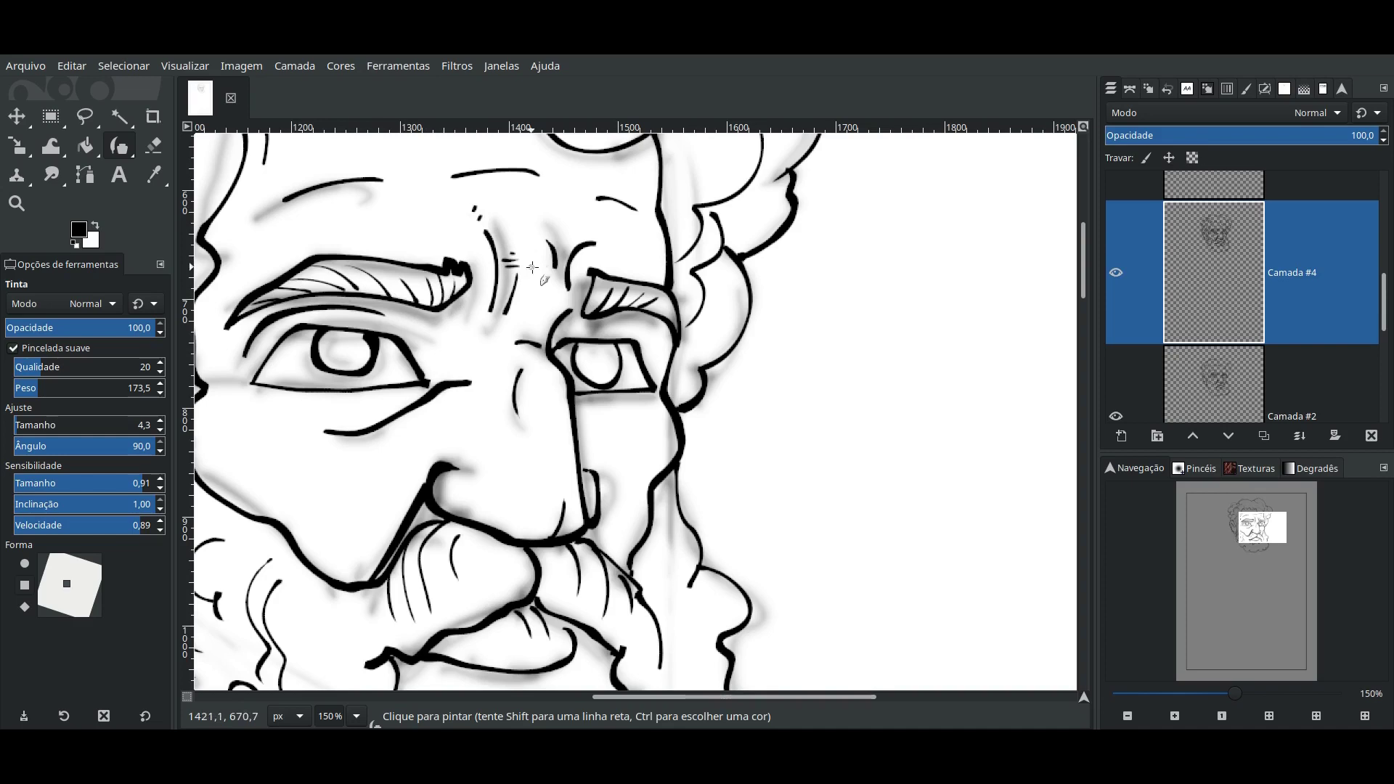
pyautogui.click(1116, 416)
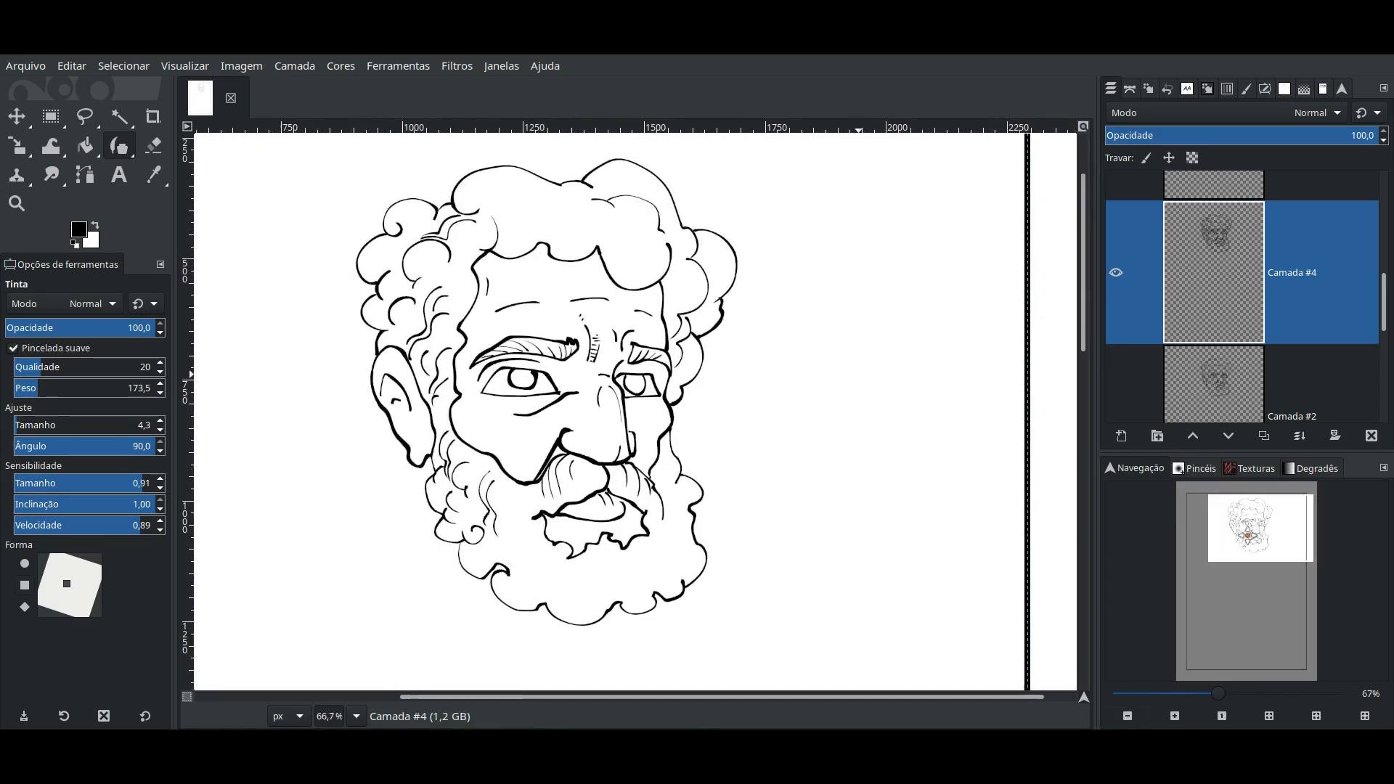
# - Discard the unfinished freehand selection and set the paint colour to brown
pyautogui.press('f')
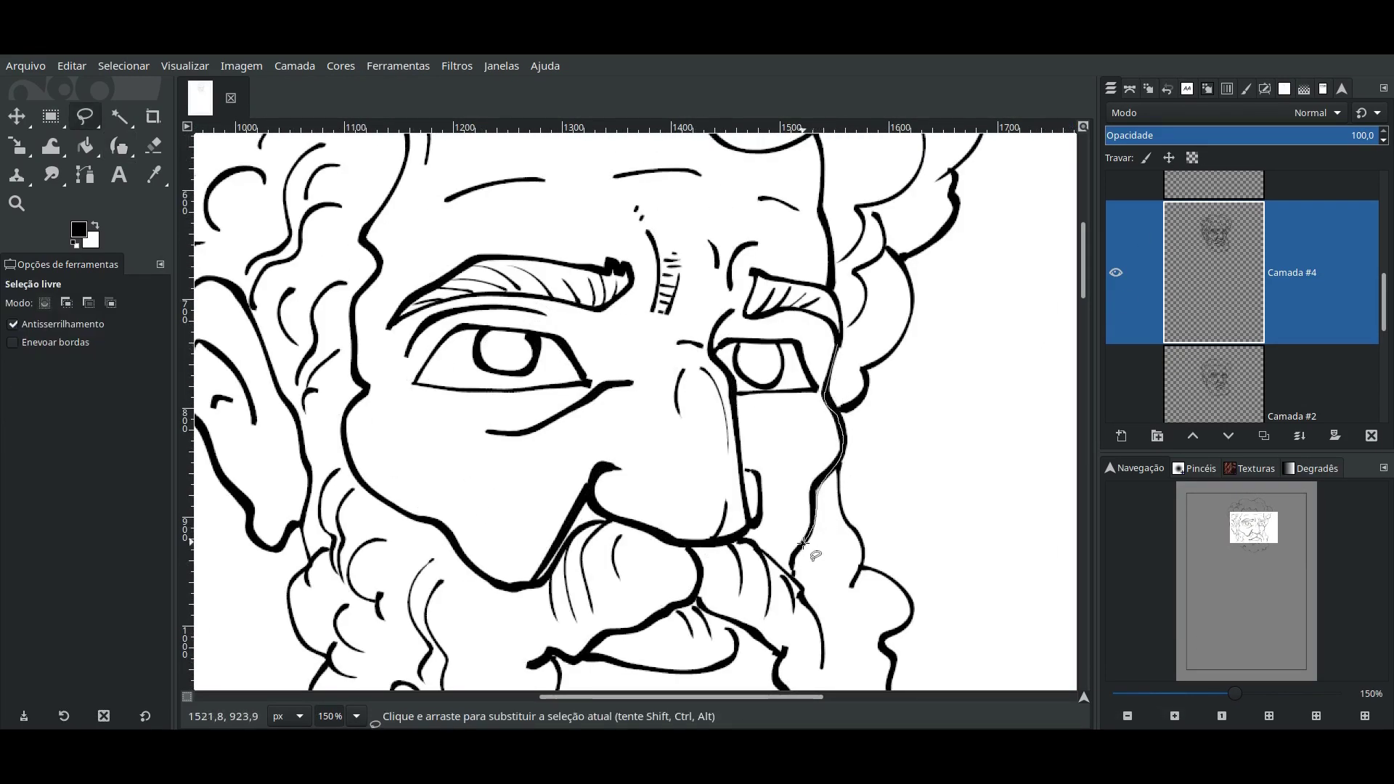
pyautogui.press('BackSpace')
pyautogui.press('BackSpace')
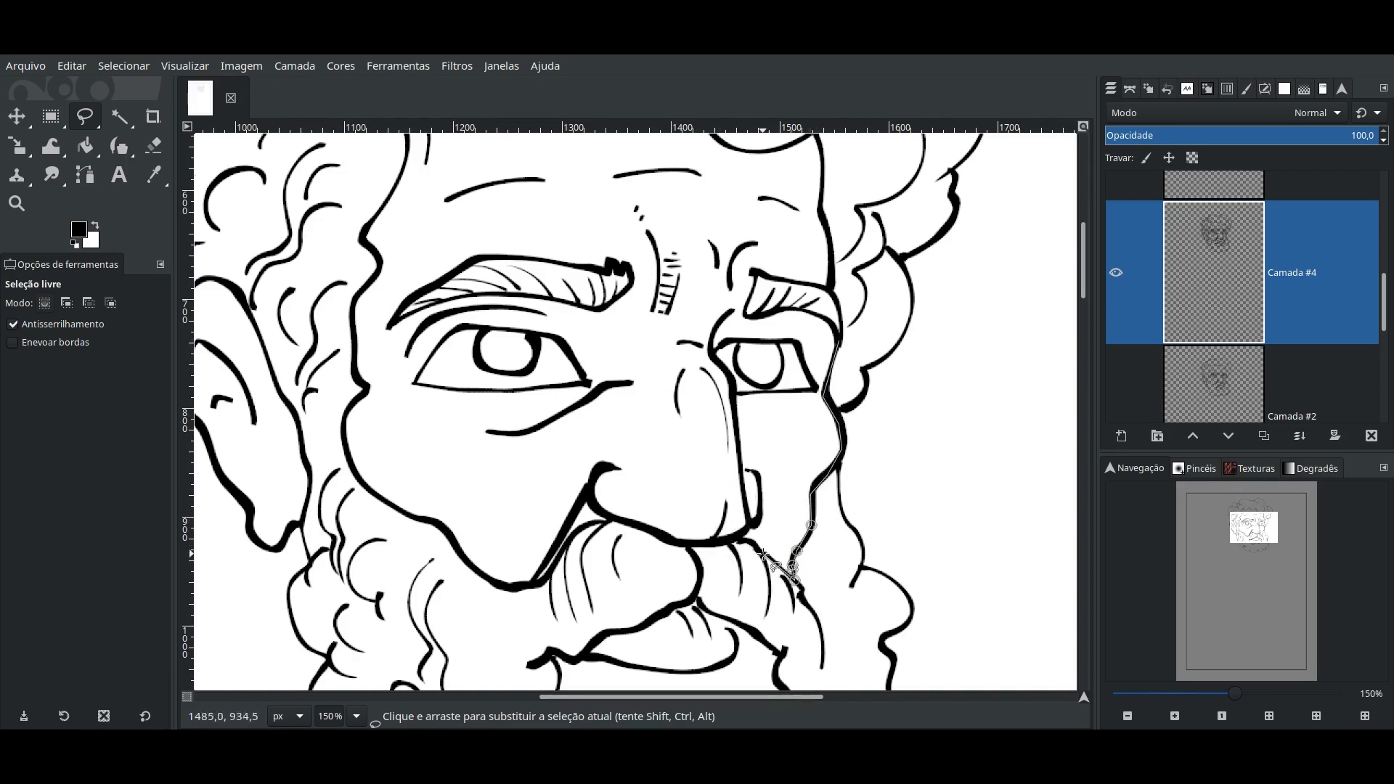
pyautogui.press('BackSpace')
pyautogui.press('BackSpace')
pyautogui.press('BackSpace')
pyautogui.press('BackSpace')
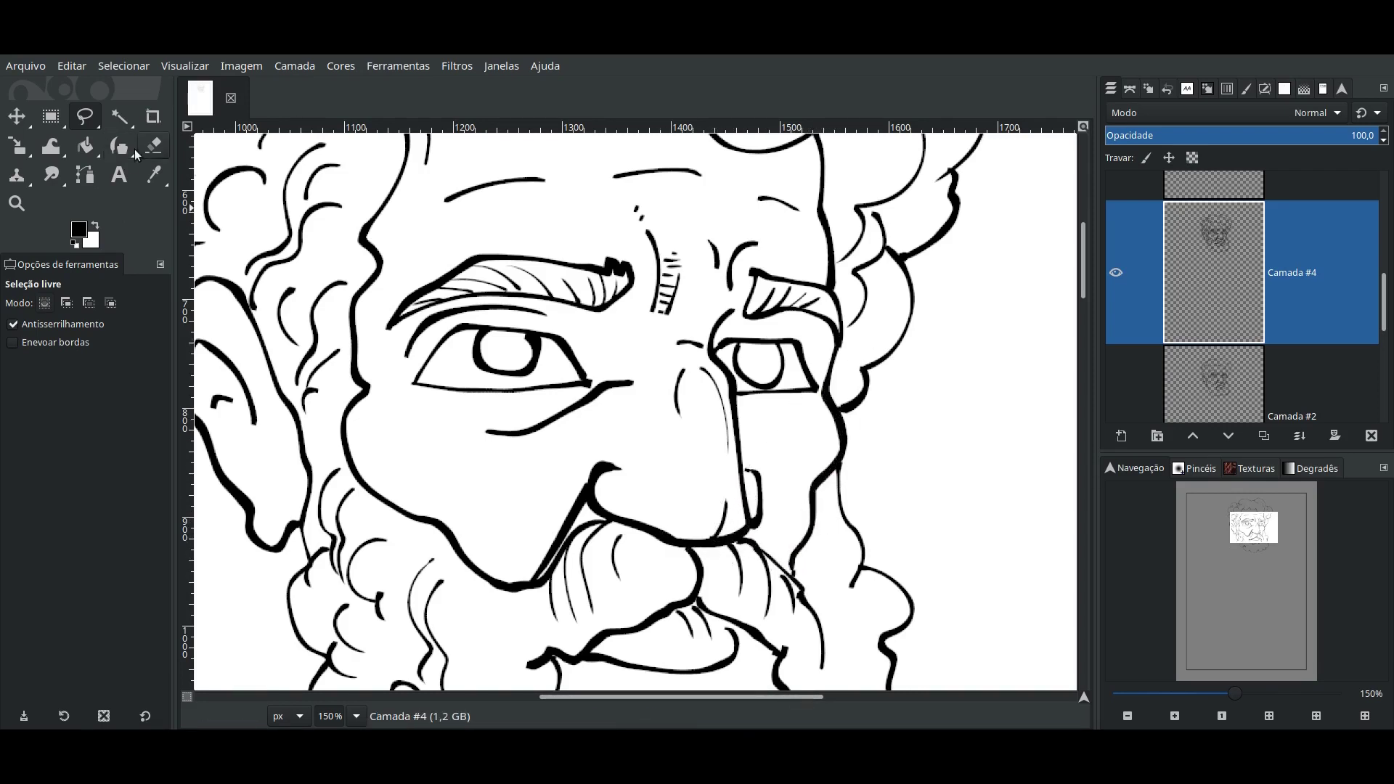
pyautogui.press('p')
pyautogui.click(78, 229)
pyautogui.click(1121, 208)
pyautogui.press('Return')
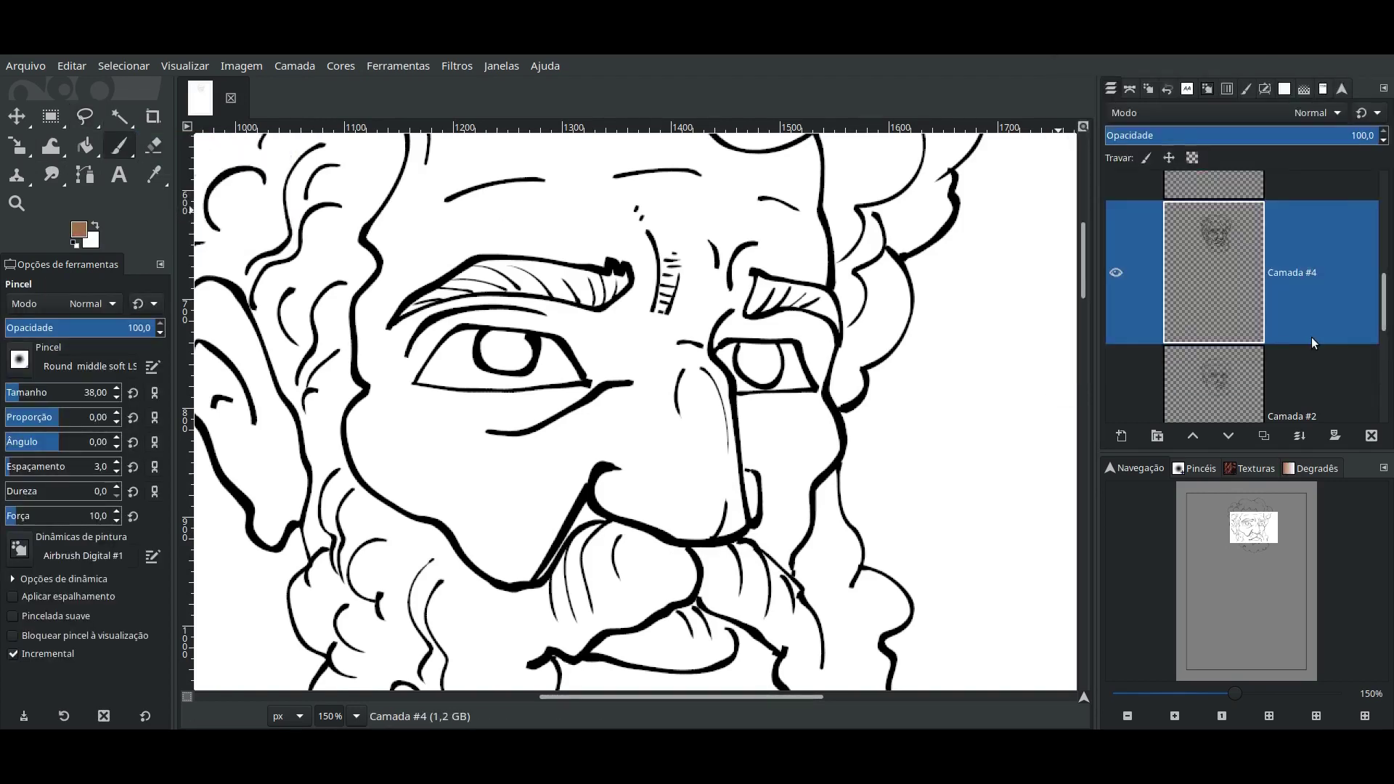
# - Add a new layer and choose a large hard nib brush
pyautogui.click(1148, 88)
pyautogui.click(19, 361)
pyautogui.click(29, 406)
# - Paint brown skin under the left eye, across both cheeks and over the chin
pyautogui.moveTo(501, 407); pyautogui.dragTo(519, 388)
pyautogui.moveTo(623, 458)
pyautogui.mouseDown()
pyautogui.moveTo(385, 407)
pyautogui.moveTo(465, 240)
pyautogui.mouseUp()
pyautogui.scroll(3, 527, 408)
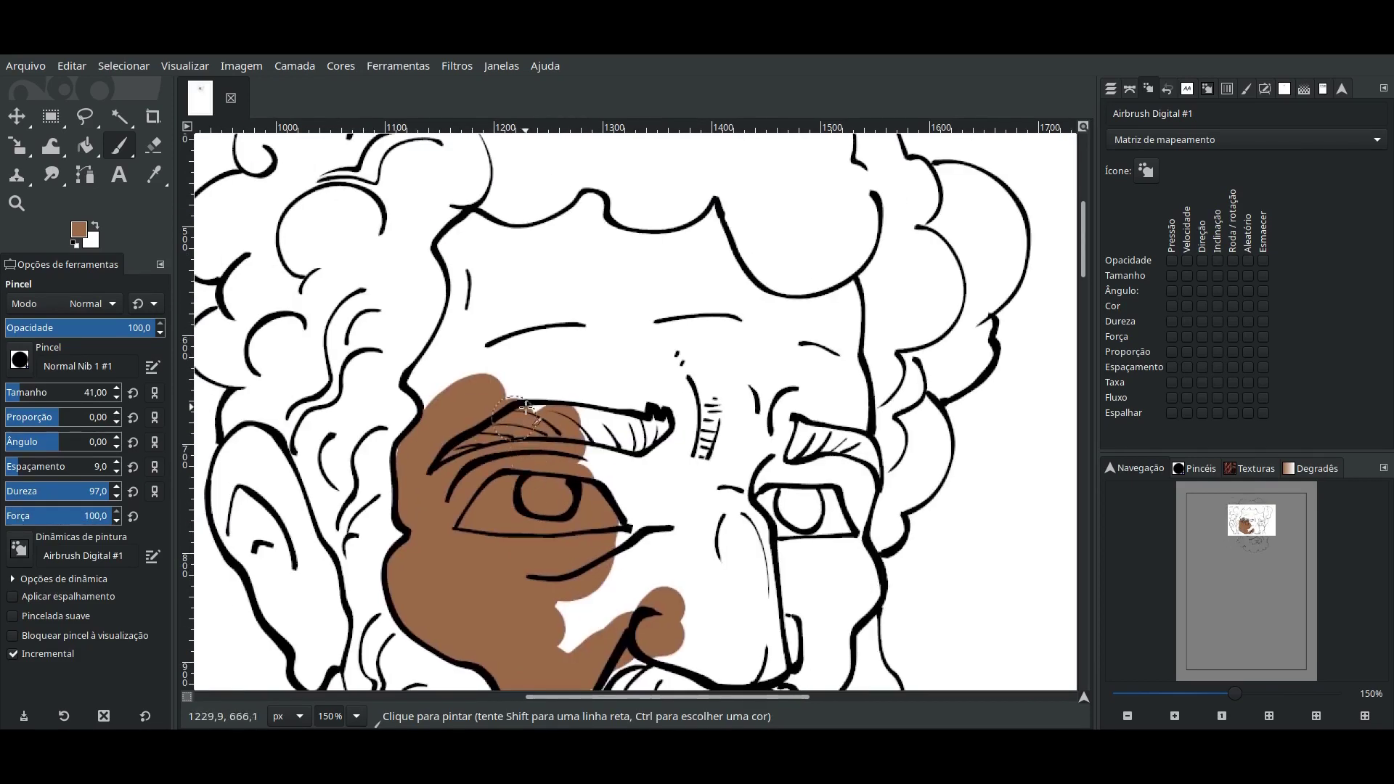
pyautogui.scroll(-5, 527, 408)
pyautogui.hscroll(5, 527, 408)
pyautogui.moveTo(678, 374)
pyautogui.mouseDown()
pyautogui.moveTo(469, 468)
pyautogui.moveTo(685, 324)
pyautogui.moveTo(621, 417)
pyautogui.mouseUp()
pyautogui.scroll(3, 227, 539)
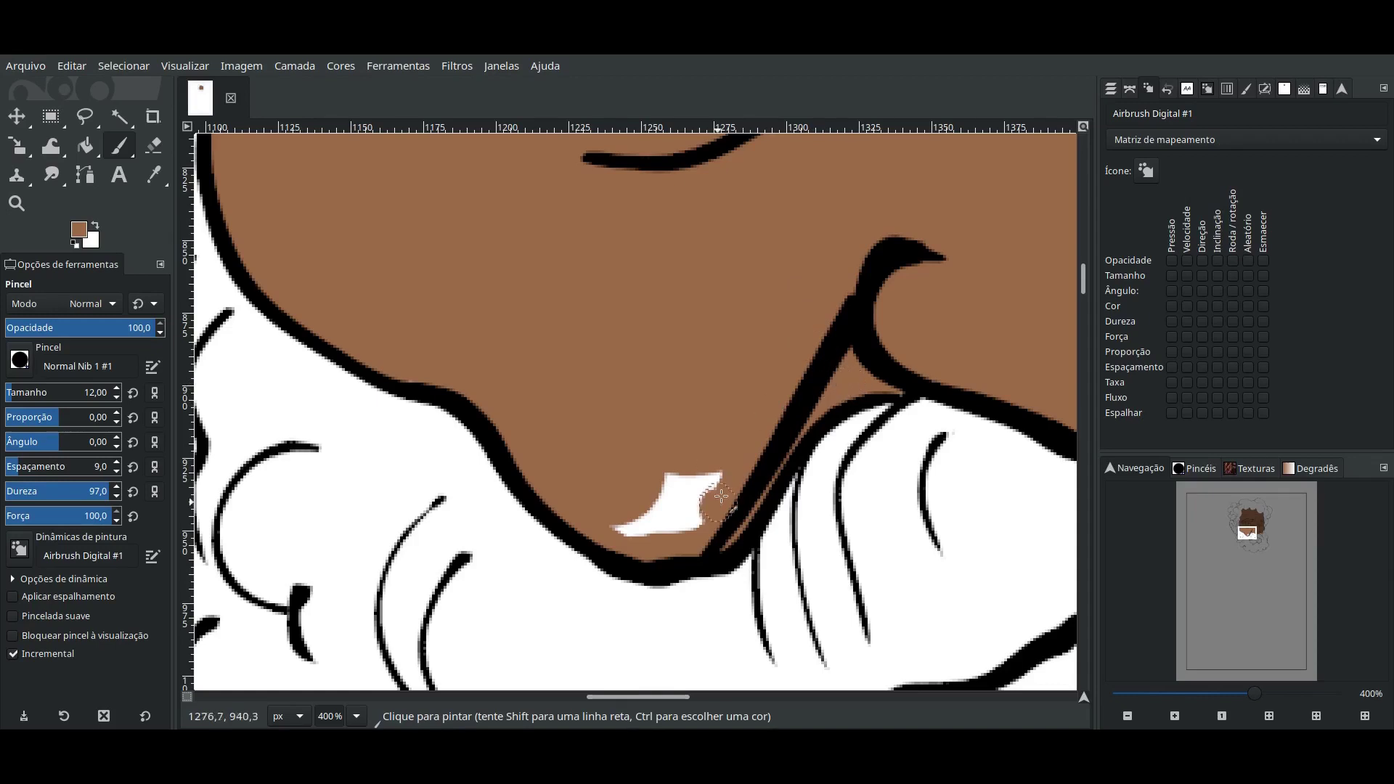
pyautogui.moveTo(721, 496); pyautogui.dragTo(615, 501)
pyautogui.scroll(-2, 667, 514)
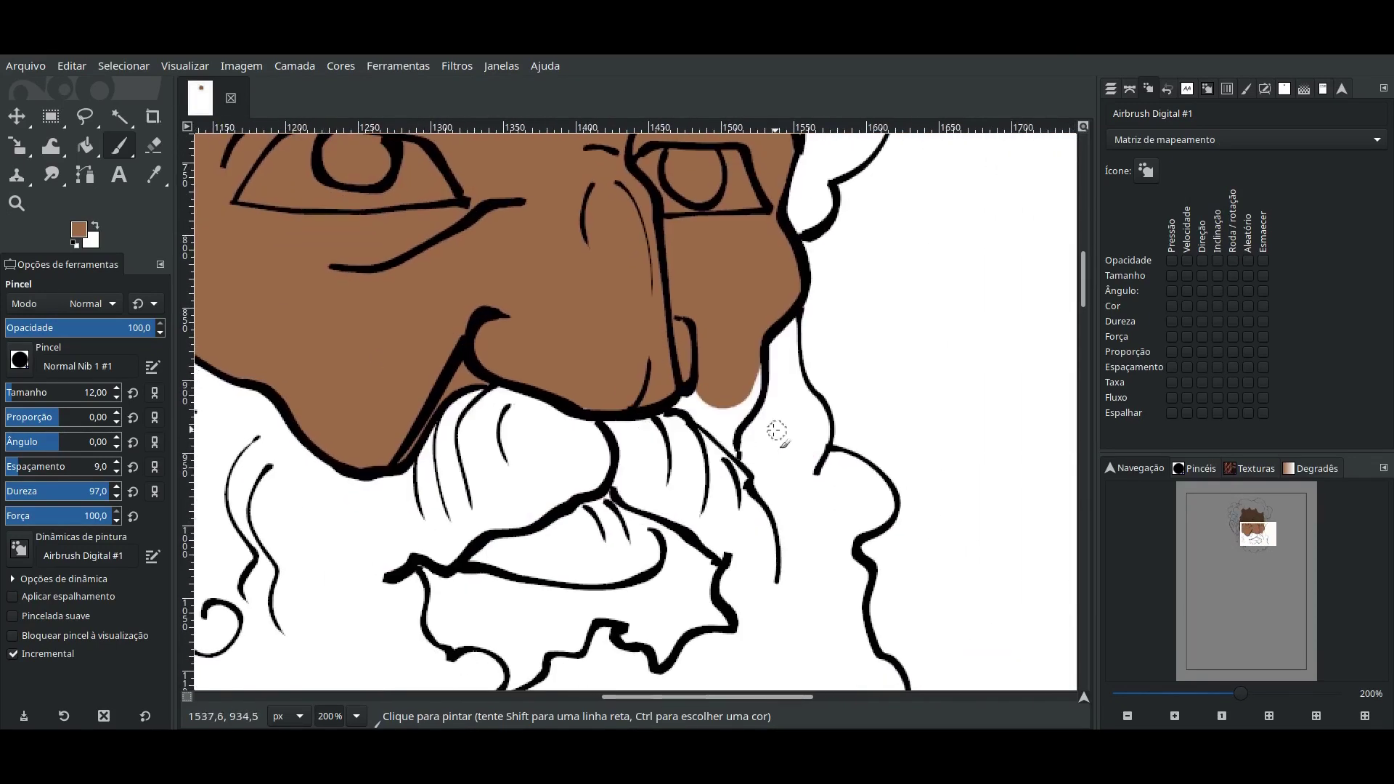
pyautogui.scroll(2, 859, 370)
pyautogui.scroll(1, 859, 371)
# - Fill the remaining white gaps along the chin outline with a smaller brush
pyautogui.moveTo(859, 370)
pyautogui.mouseDown()
pyautogui.moveTo(806, 433)
pyautogui.moveTo(933, 560)
pyautogui.moveTo(847, 423)
pyautogui.mouseUp()
pyautogui.hscroll(5, 727, 479)
pyautogui.scroll(2, 727, 479)
pyautogui.moveTo(727, 480); pyautogui.dragTo(751, 407)
pyautogui.scroll(-1, 583, 396)
pyautogui.press('[')
pyautogui.press('[')
pyautogui.press('[')
pyautogui.press('[')
pyautogui.scroll(-4, 648, 559)
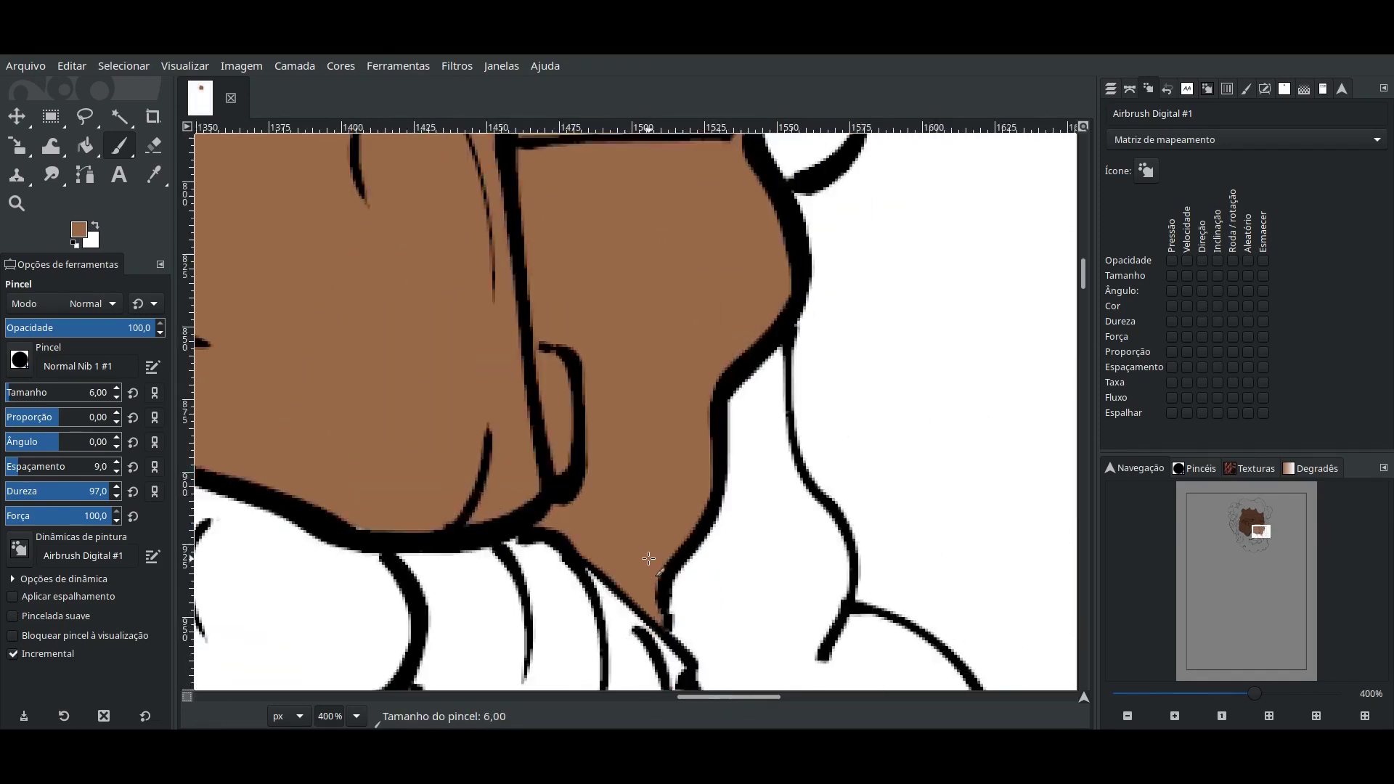
pyautogui.scroll(-2, 648, 560)
pyautogui.scroll(1, 380, 505)
pyautogui.scroll(2, 396, 440)
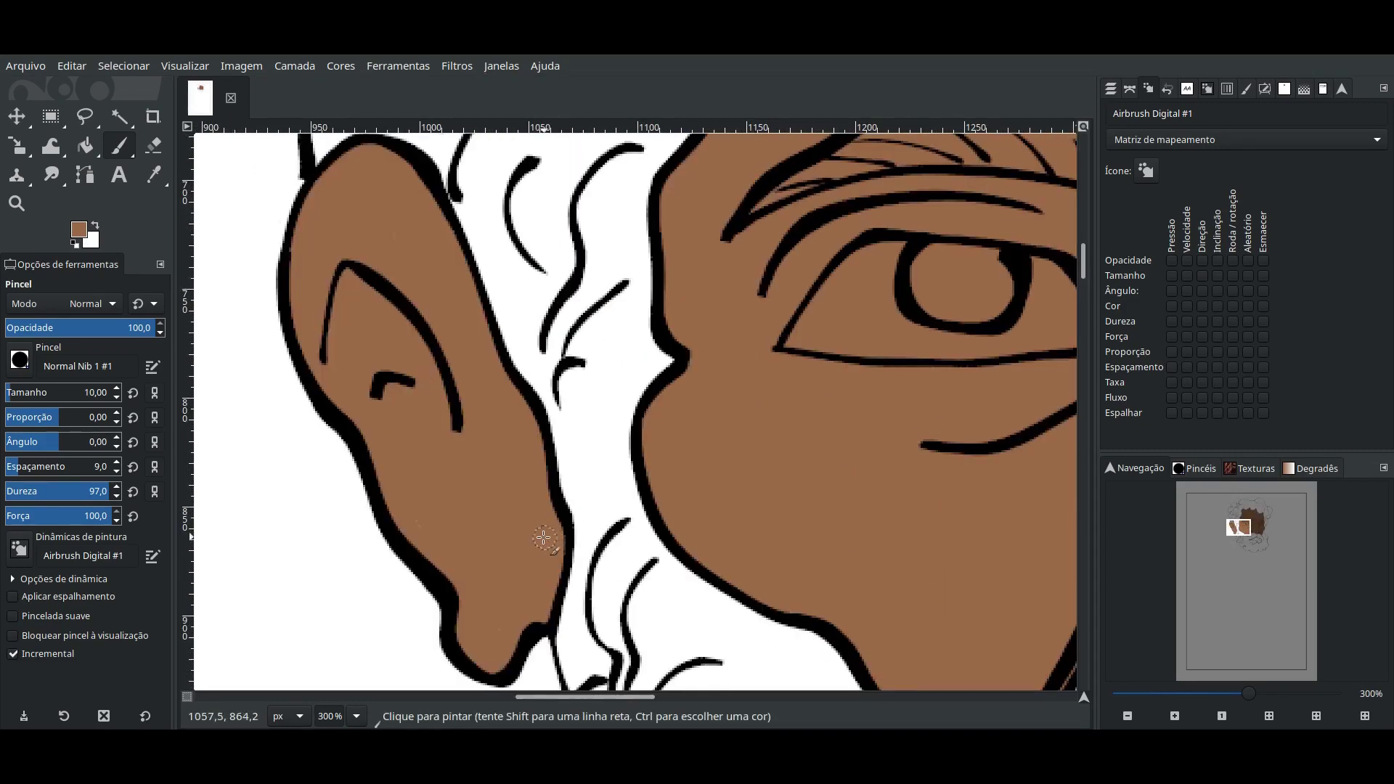
pyautogui.hscroll(5, 545, 535)
pyautogui.scroll(-5, 342, 473)
pyautogui.hscroll(3, 461, 351)
pyautogui.scroll(-3, 671, 515)
pyautogui.moveTo(653, 467)
pyautogui.mouseDown()
pyautogui.moveTo(690, 424)
pyautogui.moveTo(680, 451)
pyautogui.mouseUp()
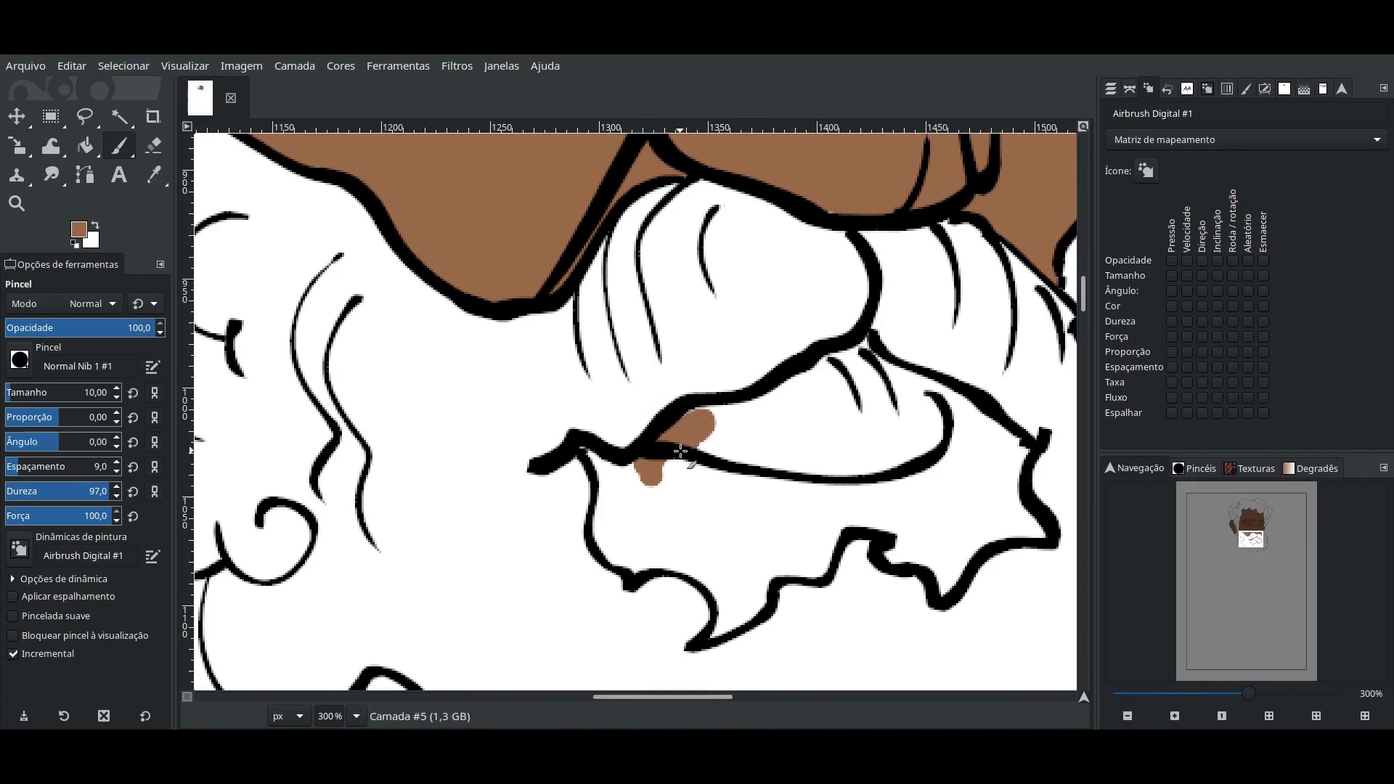
pyautogui.scroll(-2, 765, 471)
pyautogui.scroll(-2, 764, 471)
pyautogui.scroll(1, 764, 471)
# - Set the foreground to a neutral dark grey and paint both eyebrows
pyautogui.click(79, 234)
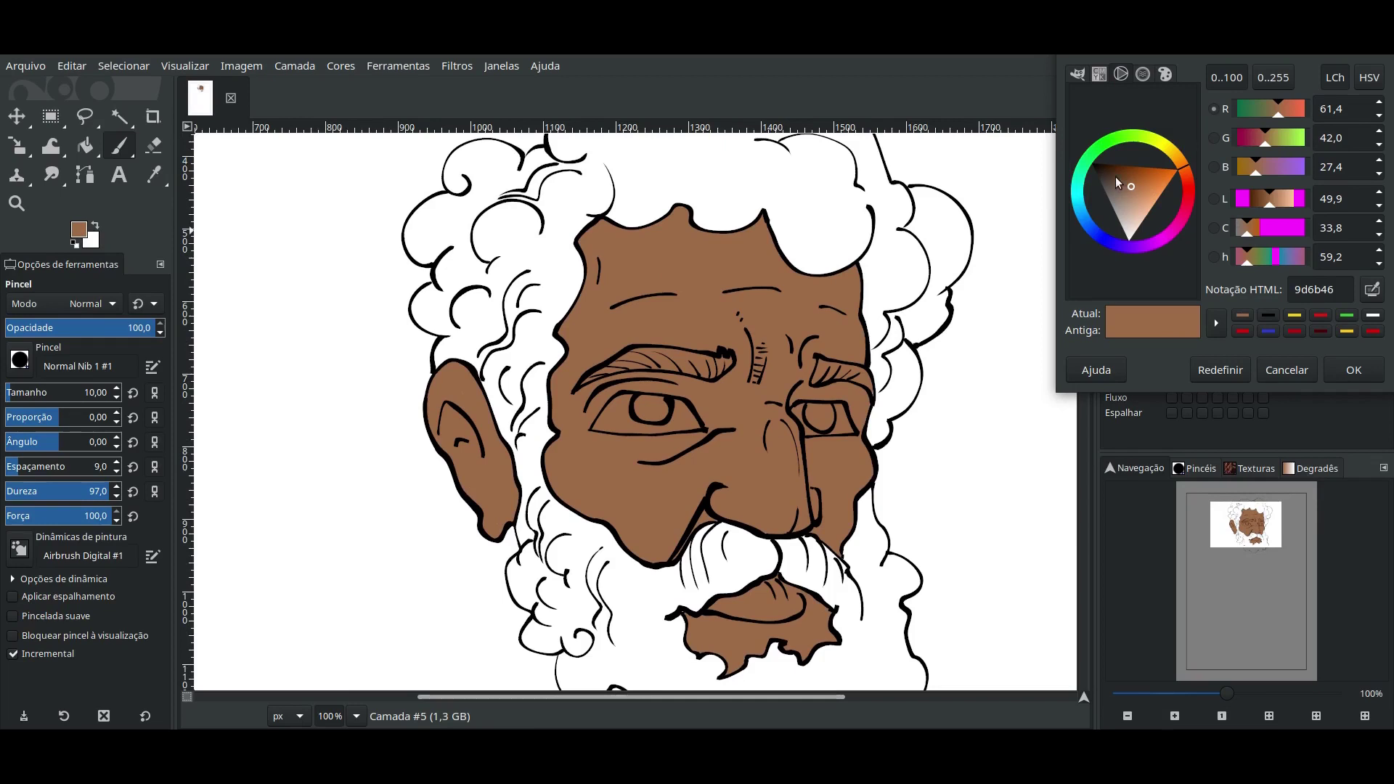
pyautogui.click(1078, 222)
pyautogui.click(1164, 198)
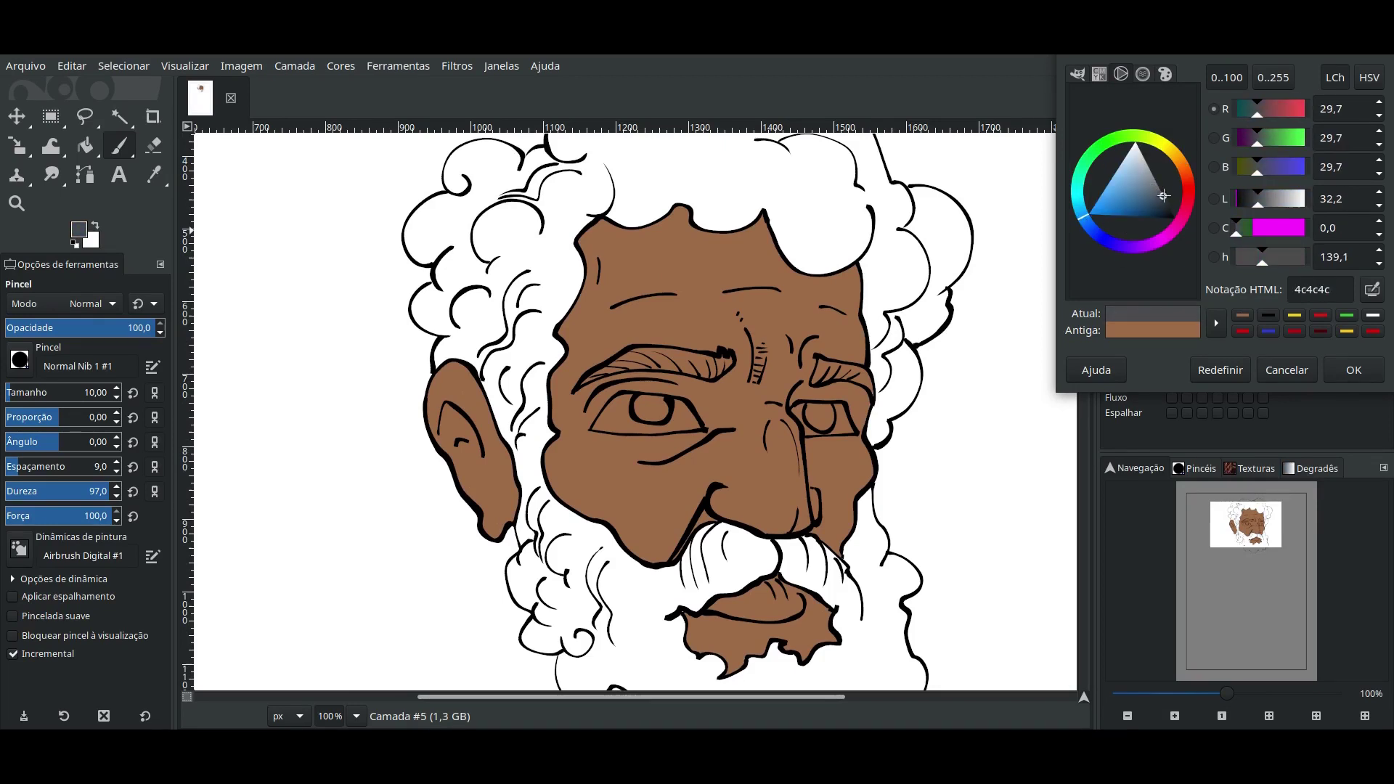
pyautogui.click(1352, 371)
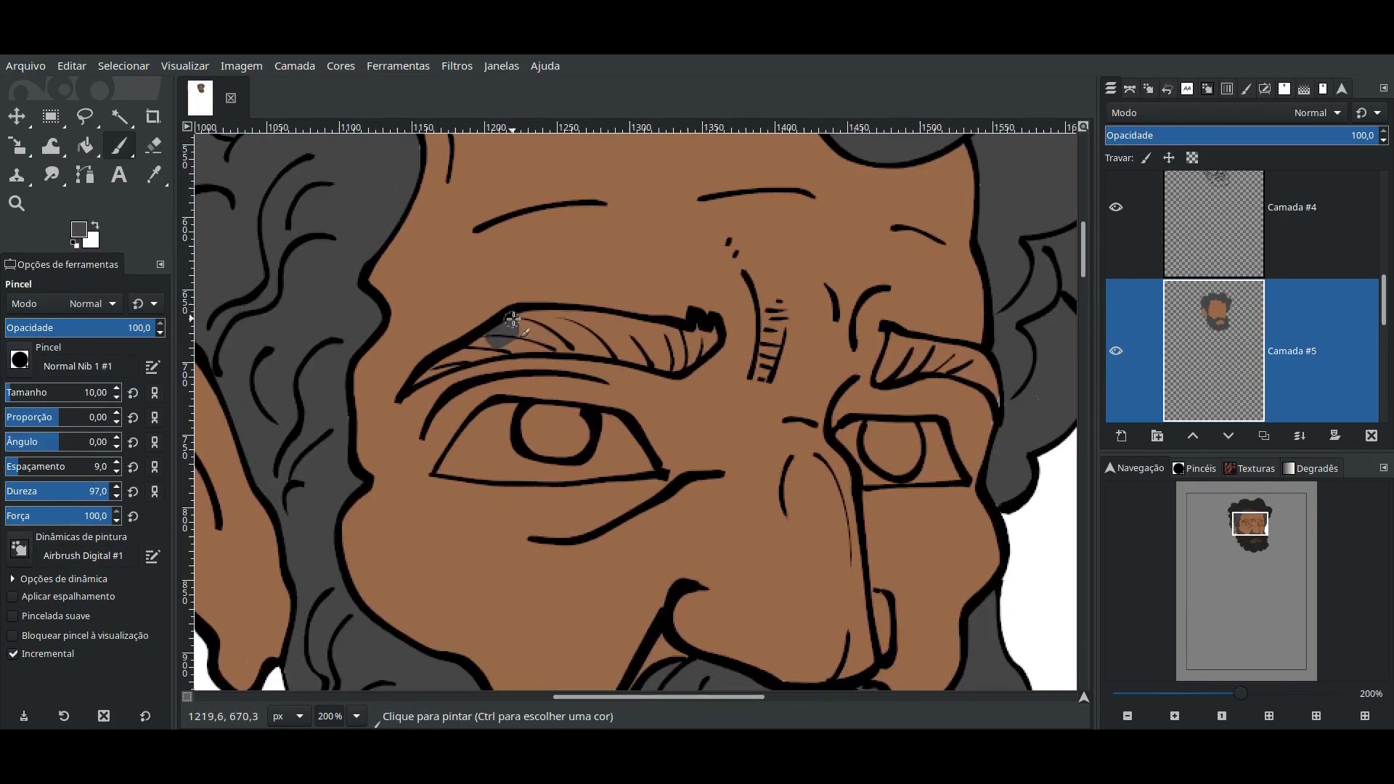
pyautogui.moveTo(512, 320); pyautogui.dragTo(657, 360)
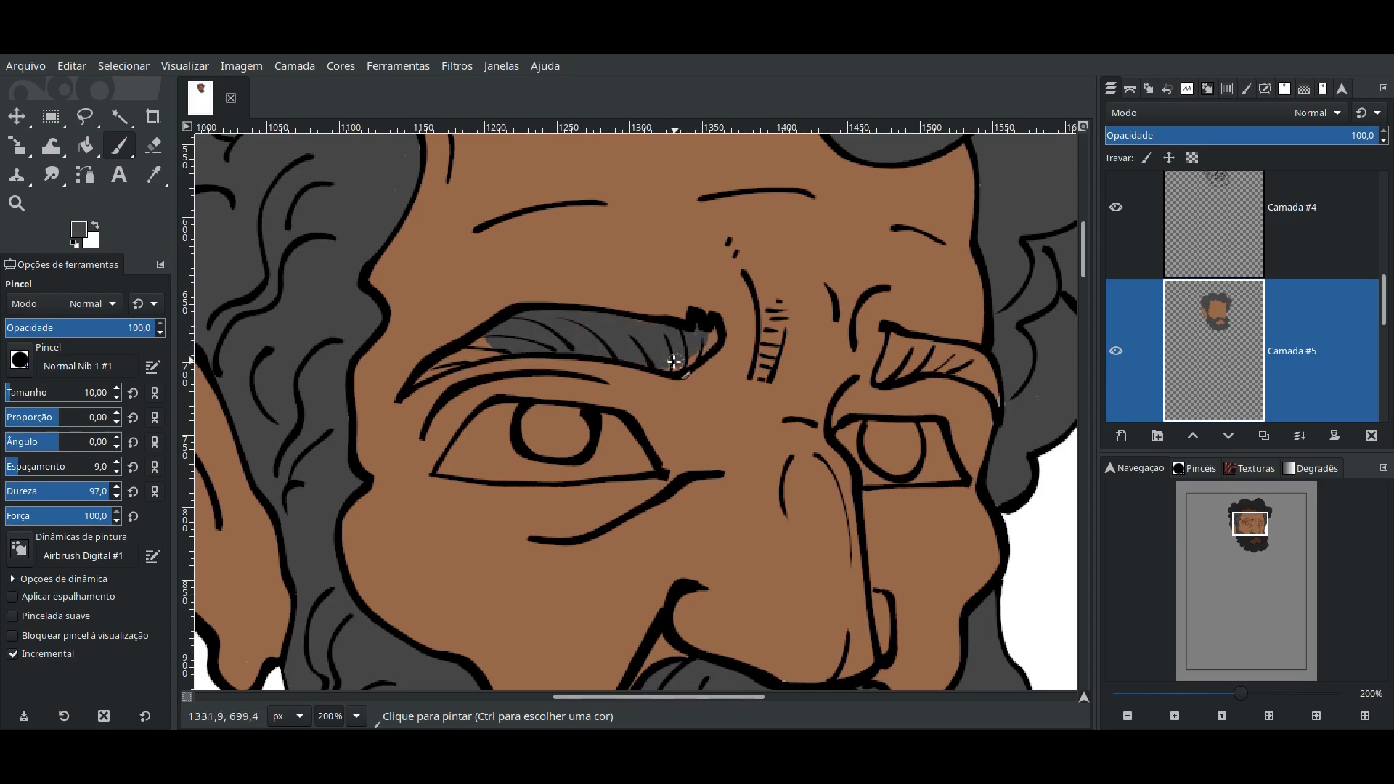
pyautogui.moveTo(704, 346); pyautogui.dragTo(712, 347)
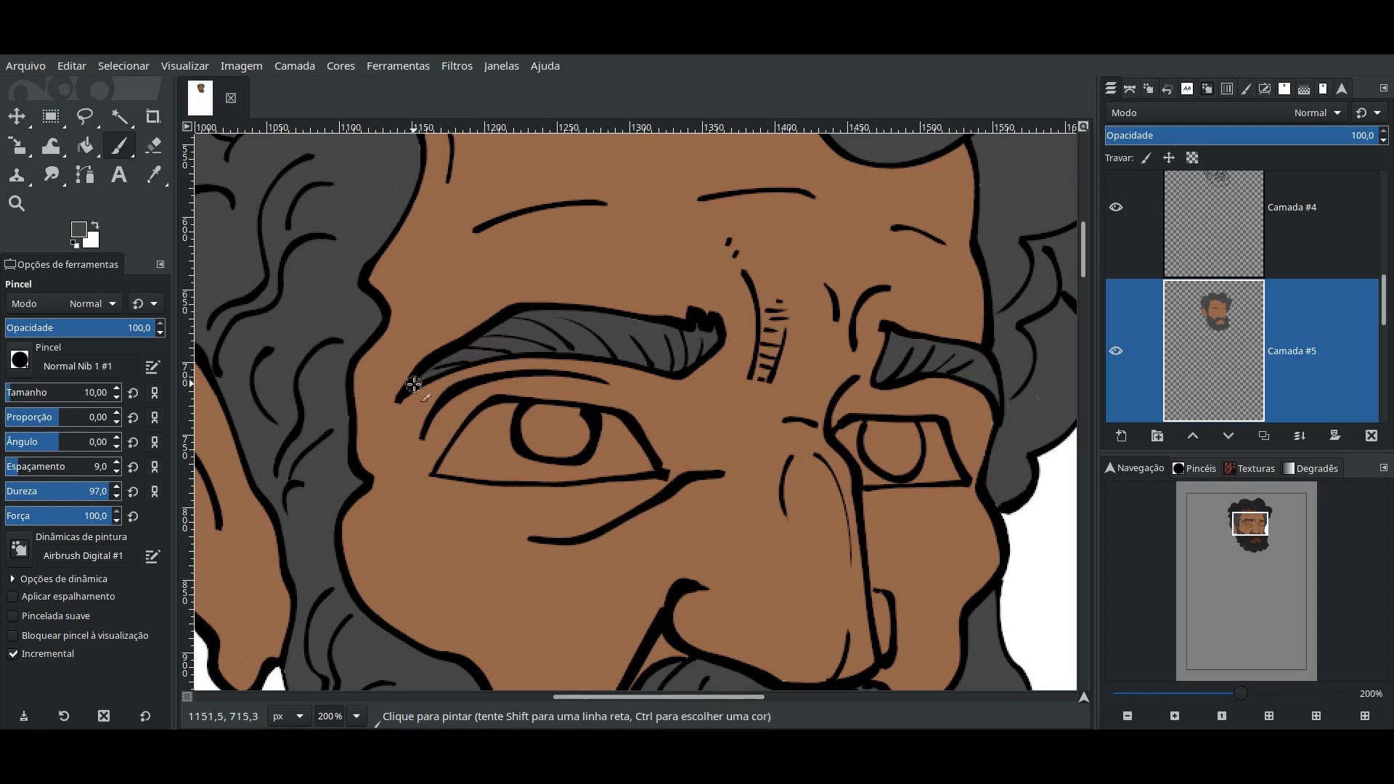
# - Paint the eye whites in white, then swap back to black
pyautogui.hscroll(-5, 585, 341)
pyautogui.press('x')
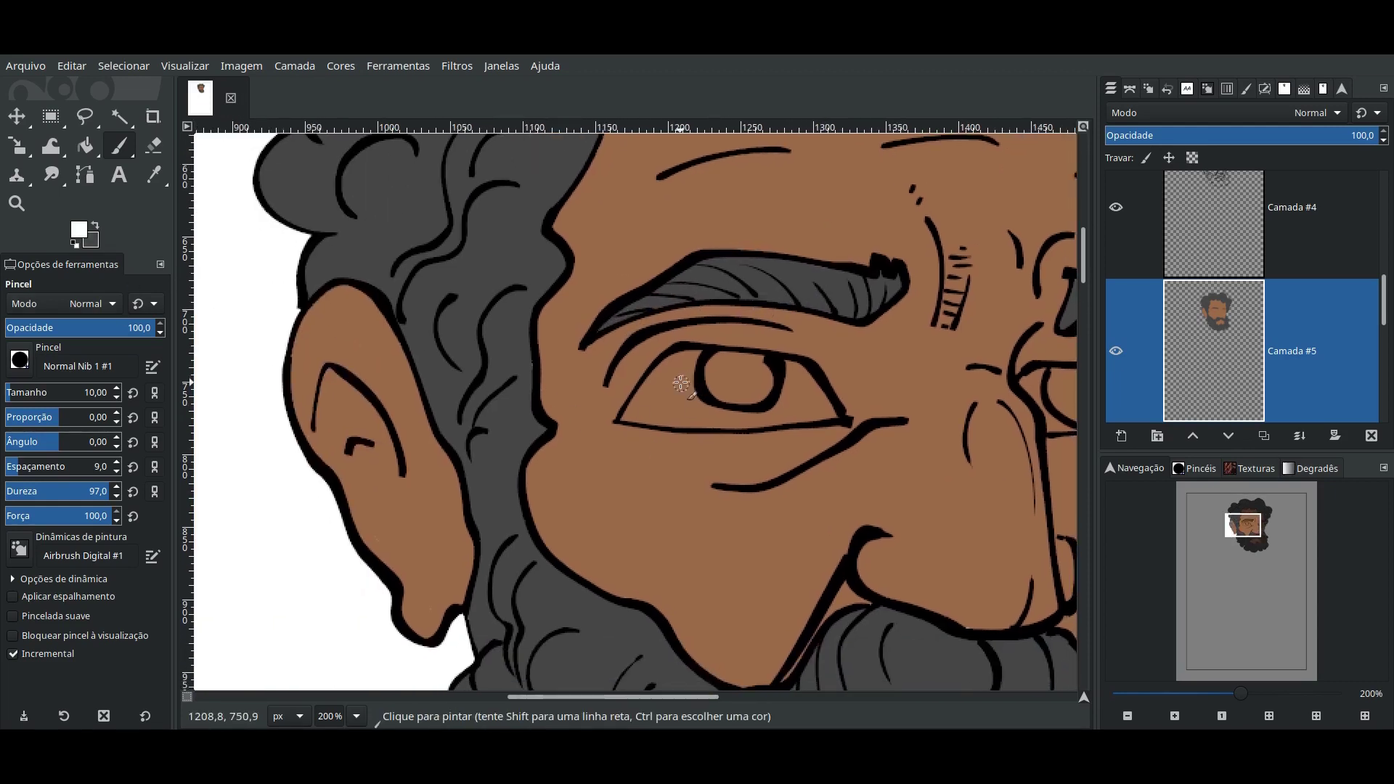
pyautogui.moveTo(681, 370); pyautogui.dragTo(644, 408)
pyautogui.moveTo(687, 355); pyautogui.dragTo(693, 414)
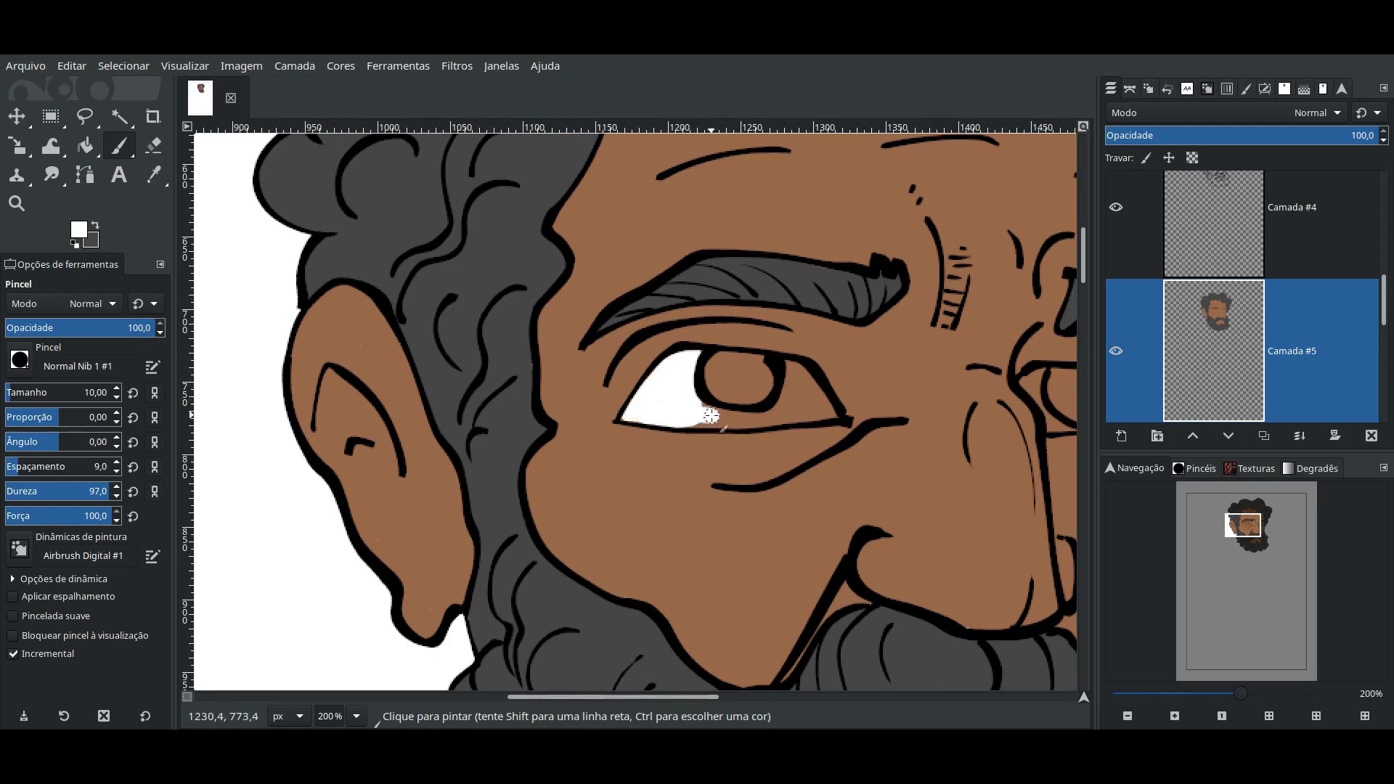
pyautogui.press('x')
# - Zoom out and show the yellow background and first caption box layers
pyautogui.press('-')
pyautogui.press('-')
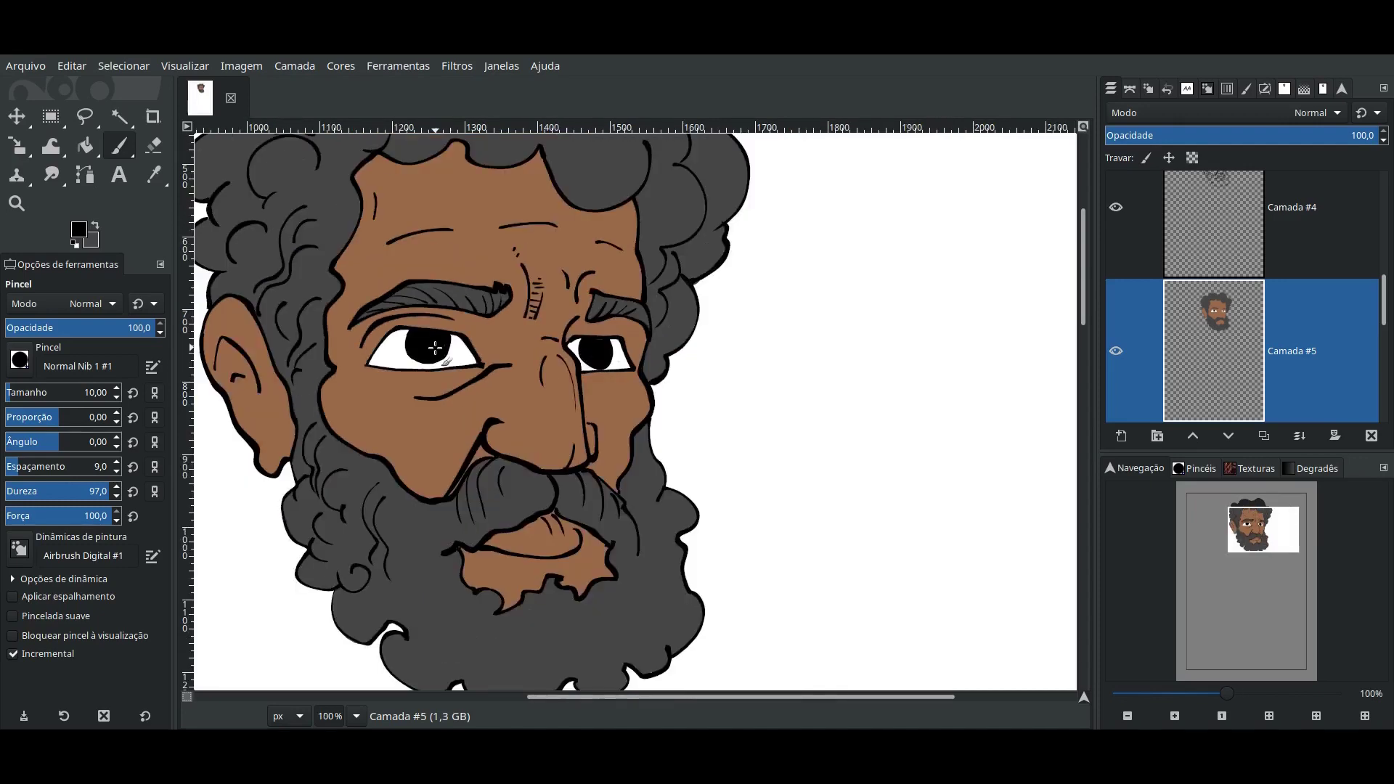
pyautogui.press('-')
pyautogui.scroll(-3, 1338, 358)
pyautogui.scroll(-2, 1338, 358)
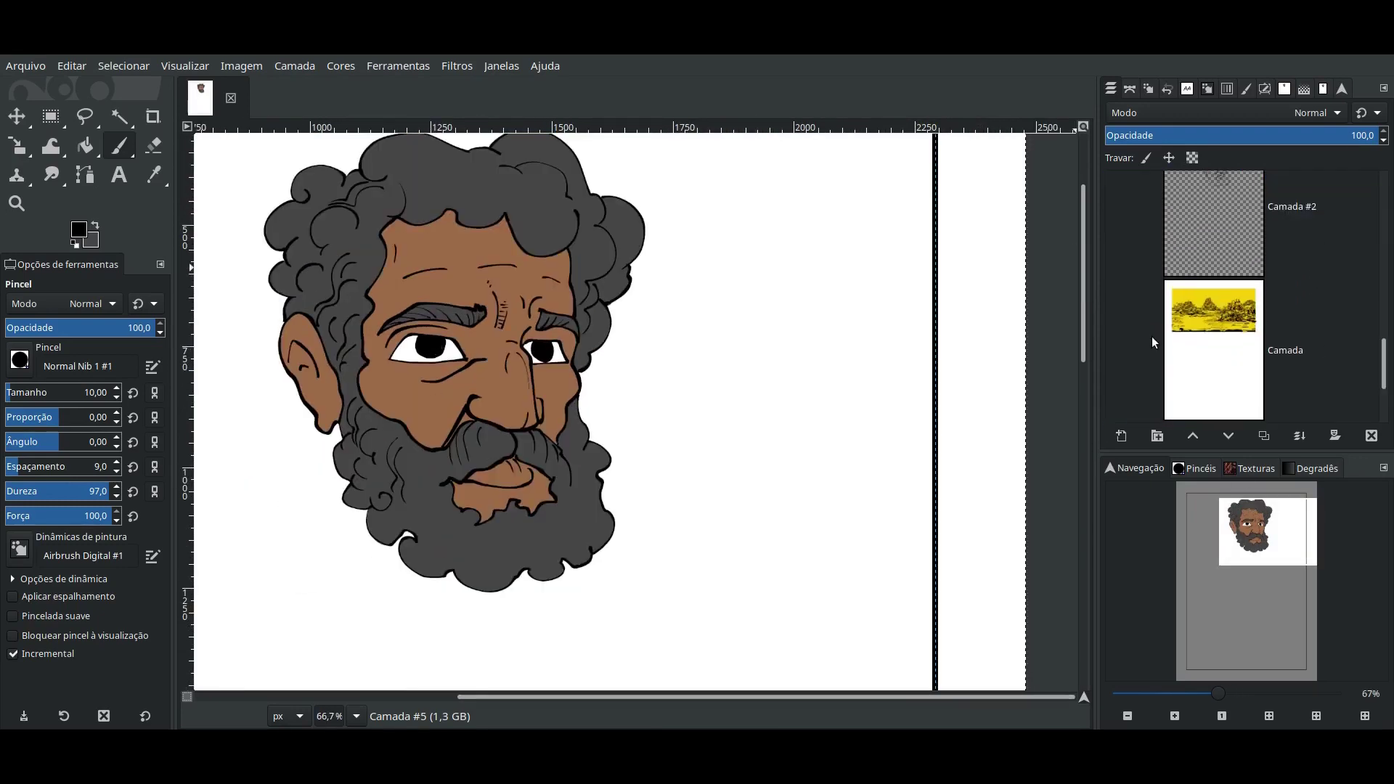
pyautogui.click(1117, 350)
pyautogui.scroll(1, 1136, 348)
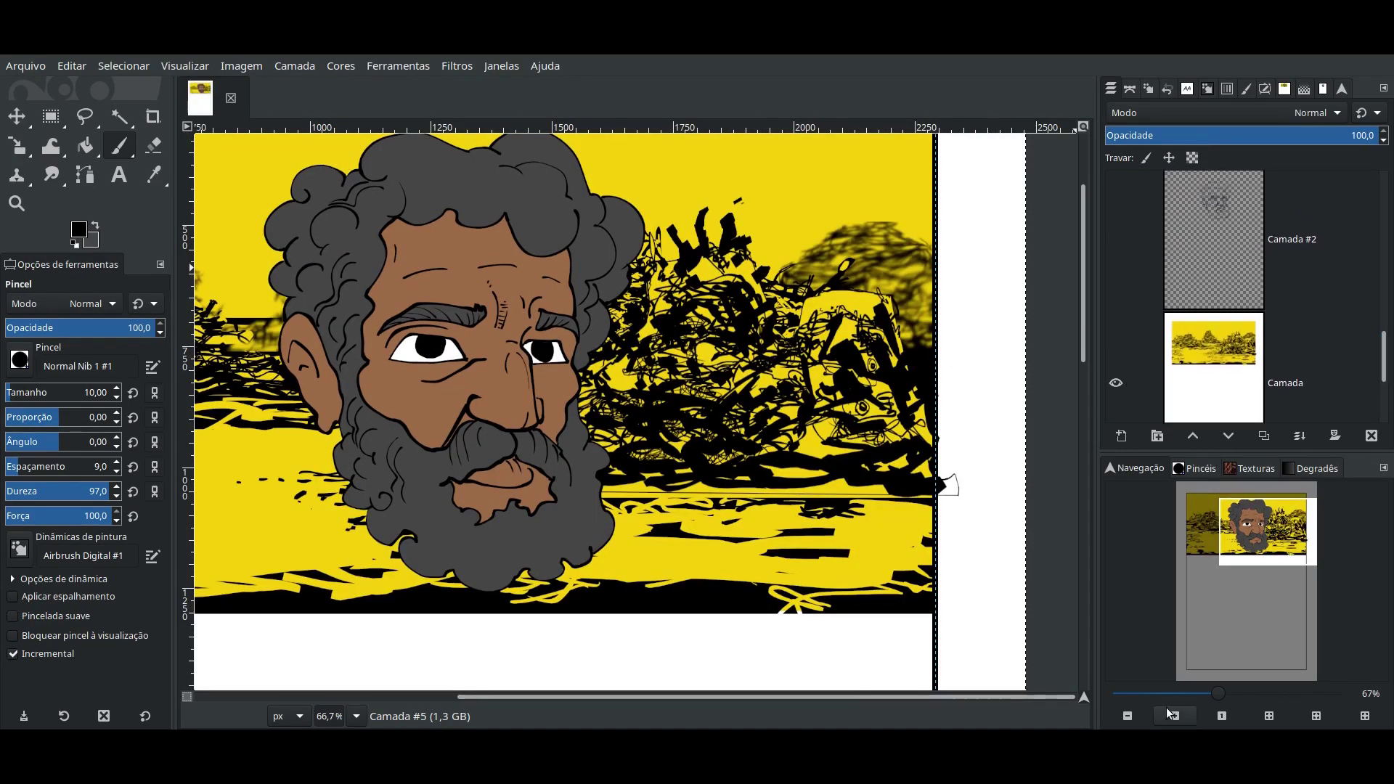
pyautogui.press('-')
pyautogui.scroll(3, 1198, 349)
pyautogui.scroll(3, 1114, 267)
pyautogui.click(1113, 267)
# - Show the second caption box layer, select the top layer and zoom in
pyautogui.scroll(1, 1385, 234)
pyautogui.scroll(3, 1384, 234)
pyautogui.click(1118, 320)
pyautogui.click(1300, 290)
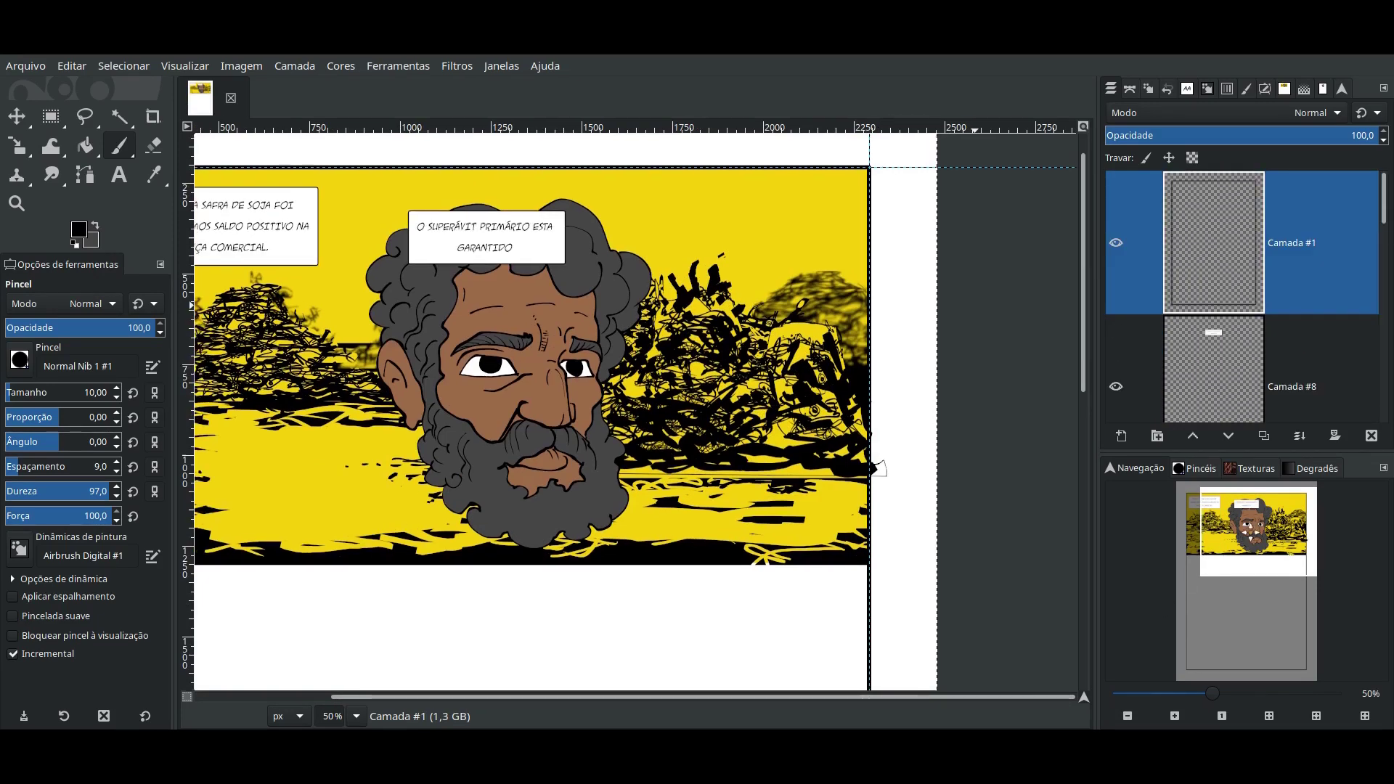
pyautogui.moveTo(1227, 675); pyautogui.dragTo(1201, 671)
pyautogui.press('+')
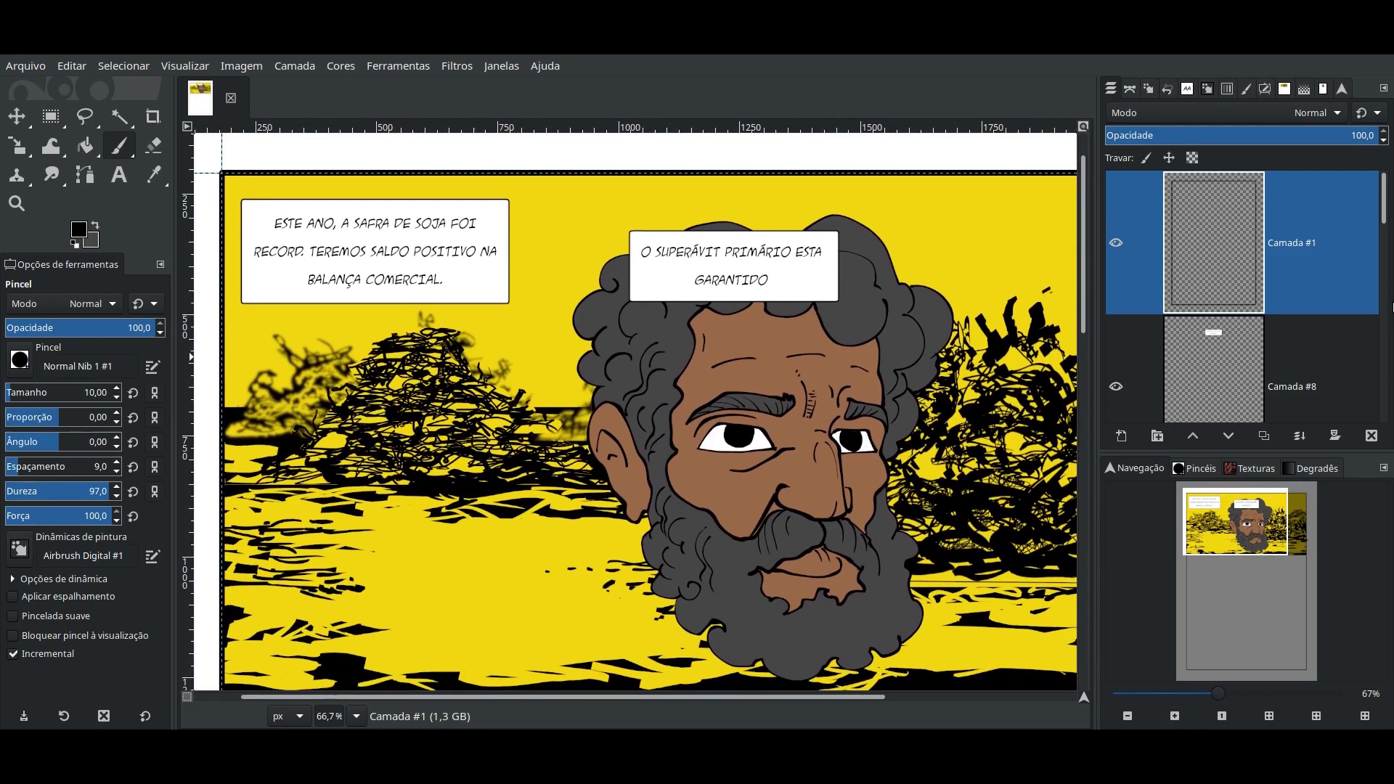
# - Drag the second caption to the top-right corner with Move set to 'Pick a layer or guide'
pyautogui.click(17, 116)
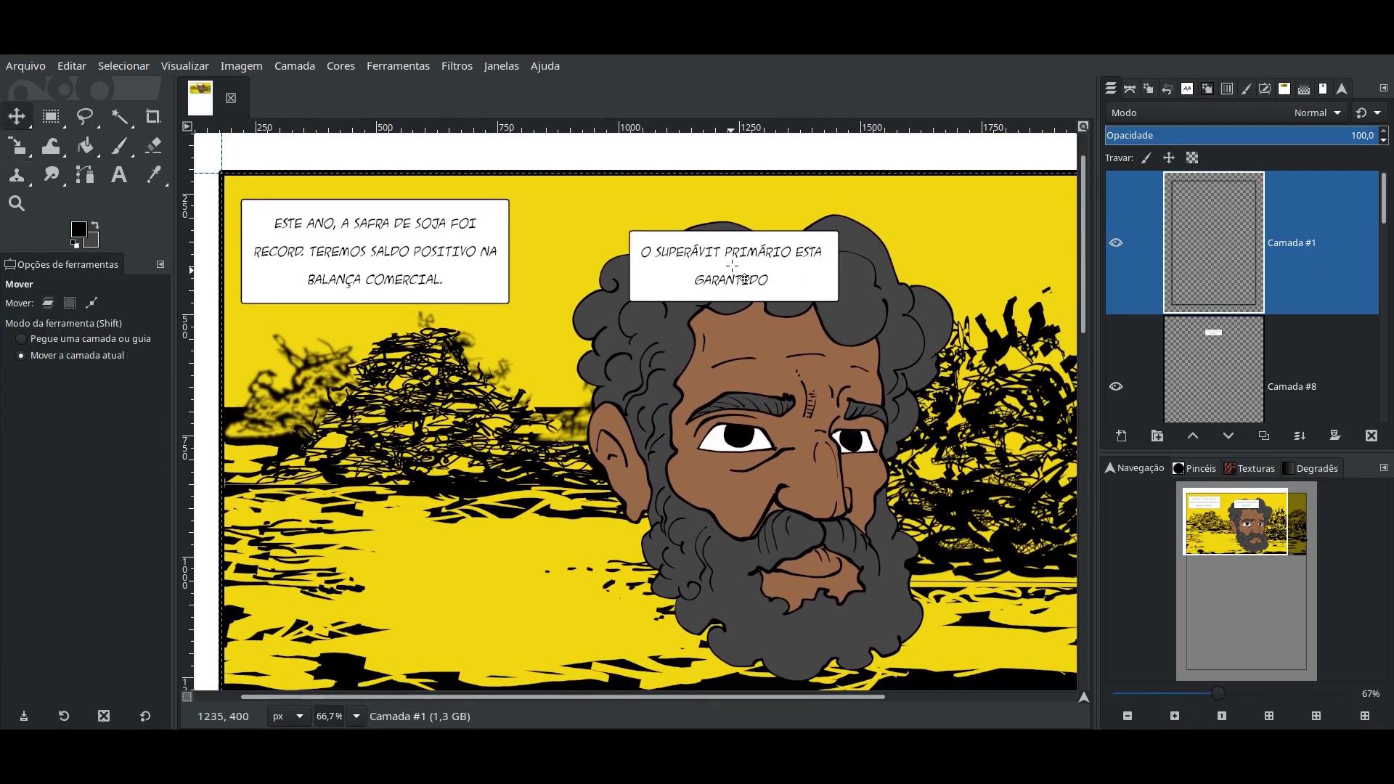
pyautogui.click(20, 338)
pyautogui.moveTo(730, 274); pyautogui.dragTo(969, 254)
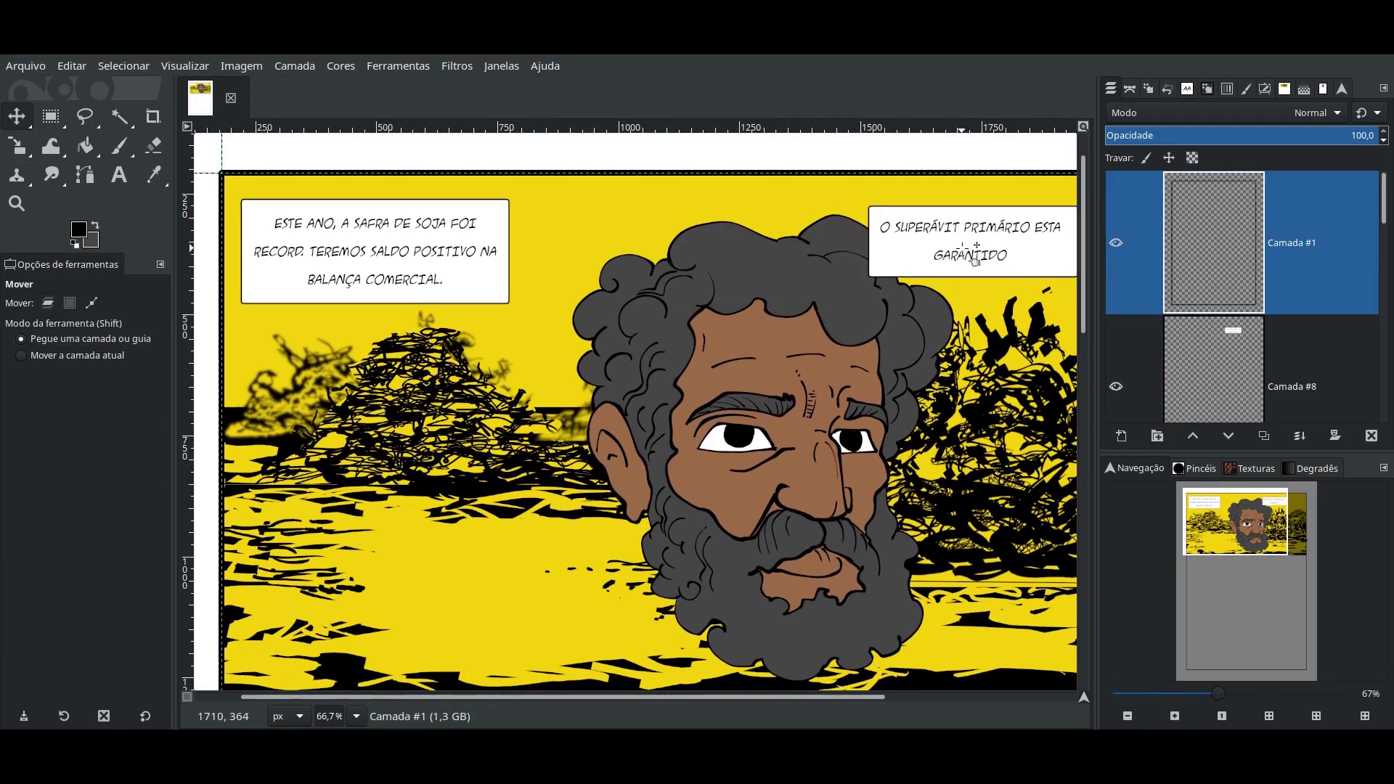
pyautogui.hscroll(2, 830, 378)
pyautogui.moveTo(871, 254); pyautogui.dragTo(958, 254)
pyautogui.hscroll(-3, 524, 311)
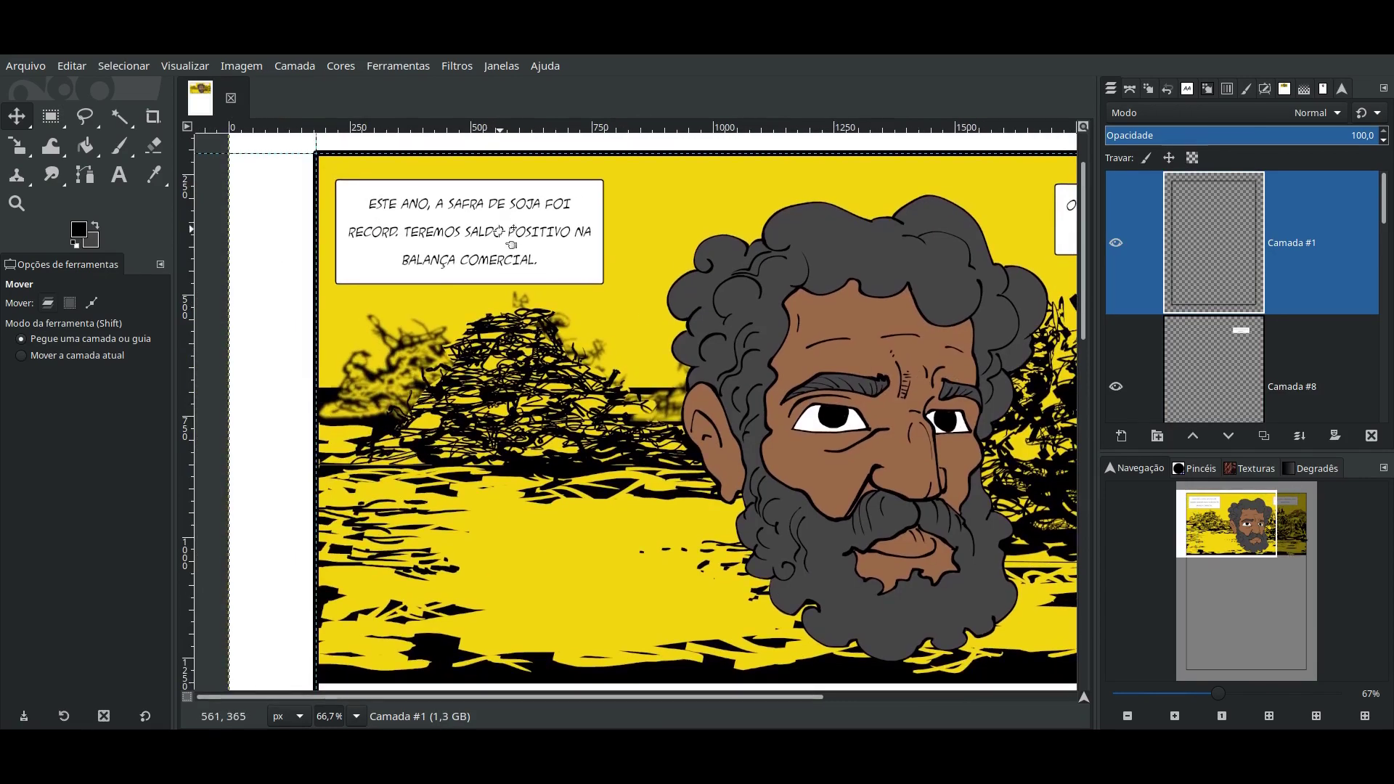
pyautogui.scroll(1, 525, 311)
pyautogui.scroll(-1, 537, 309)
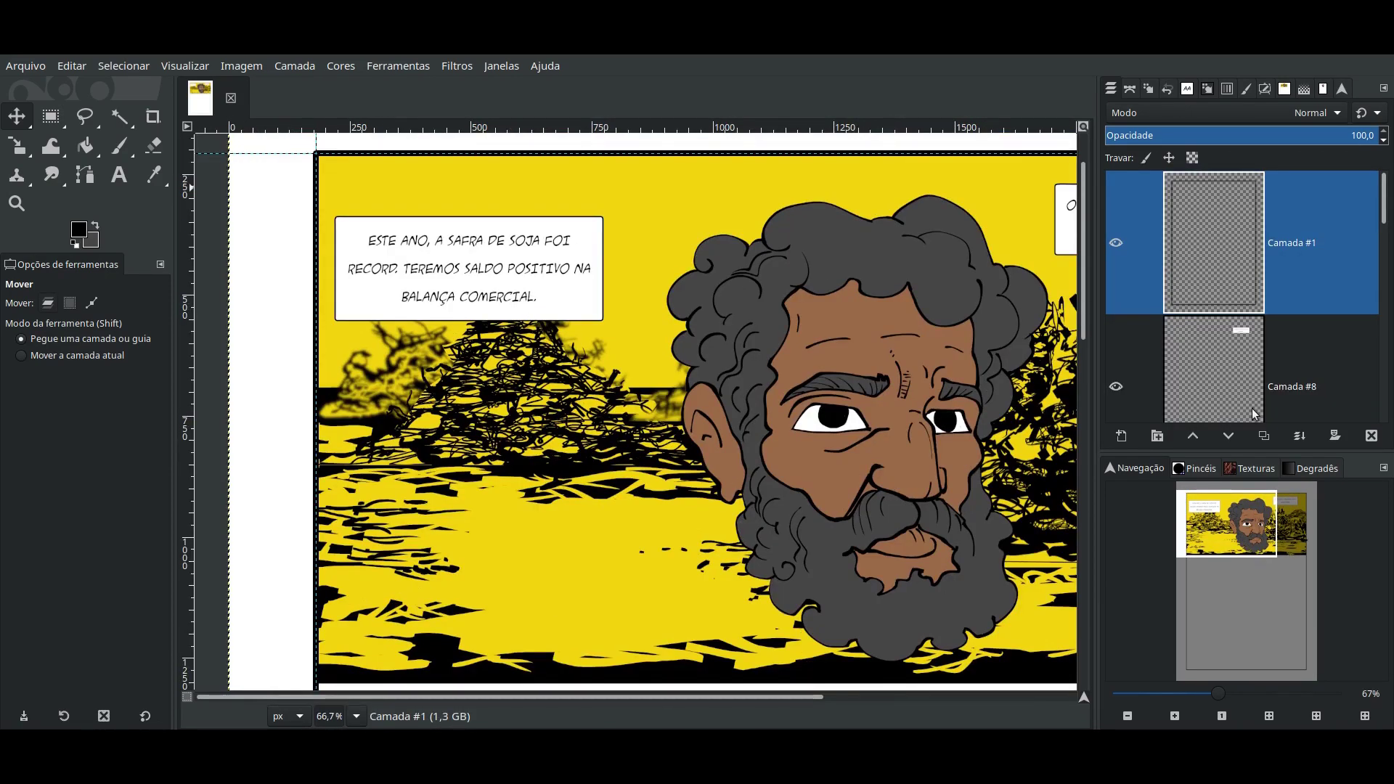
# - Zoom out to the whole page and reselect the skin colour layer
pyautogui.moveTo(1246, 512); pyautogui.dragTo(1258, 510)
pyautogui.click(1128, 716)
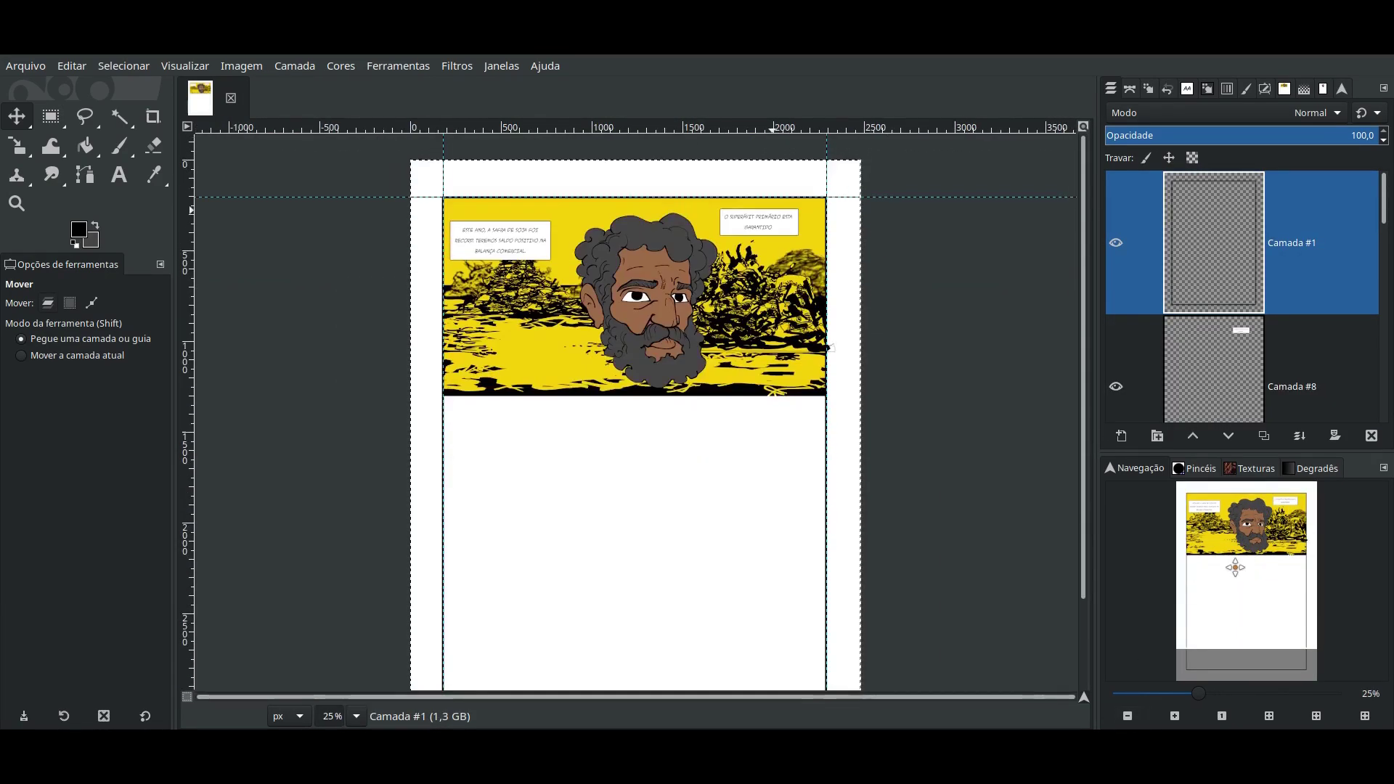
pyautogui.scroll(-2, 1324, 345)
pyautogui.scroll(-2, 1323, 344)
pyautogui.click(1321, 343)
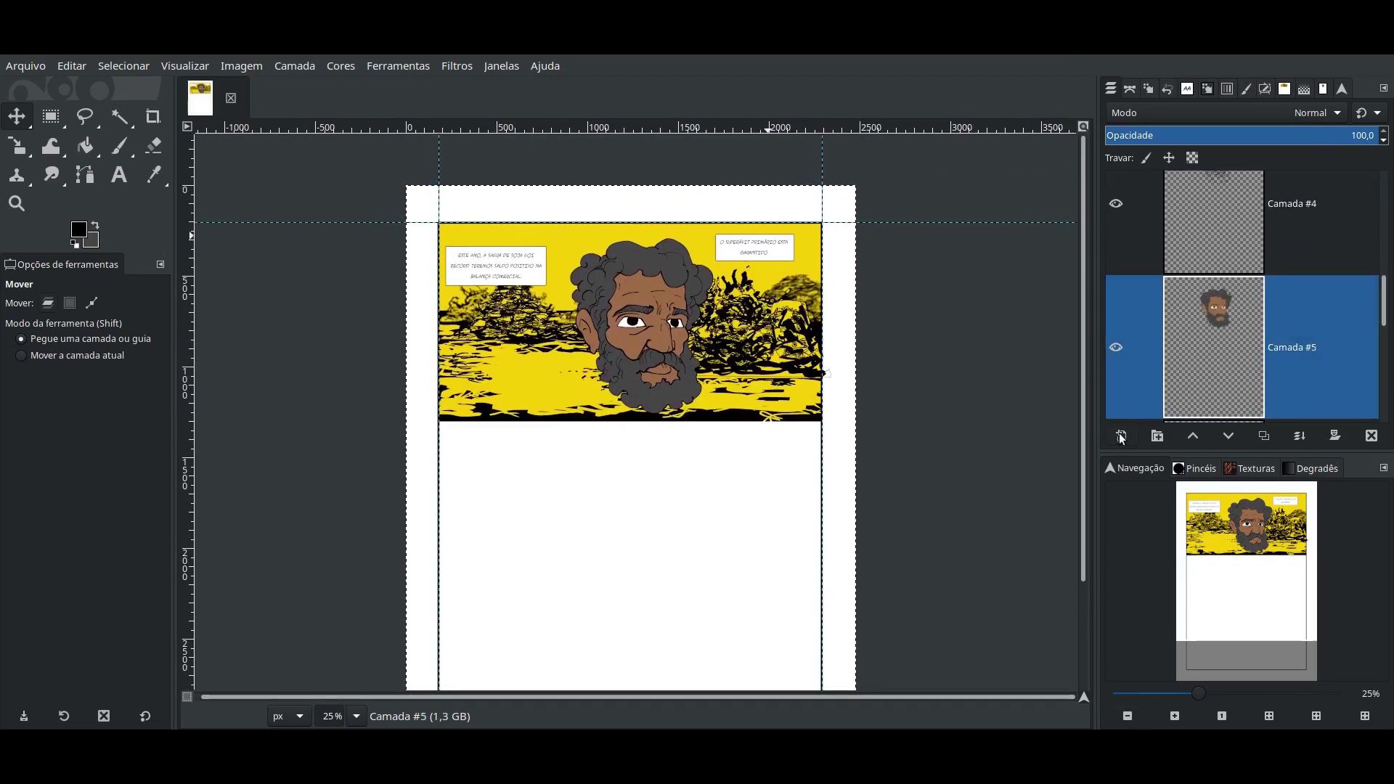
# - Airbrush a light highlight down the nose and blend it back into brown
pyautogui.click(1169, 720)
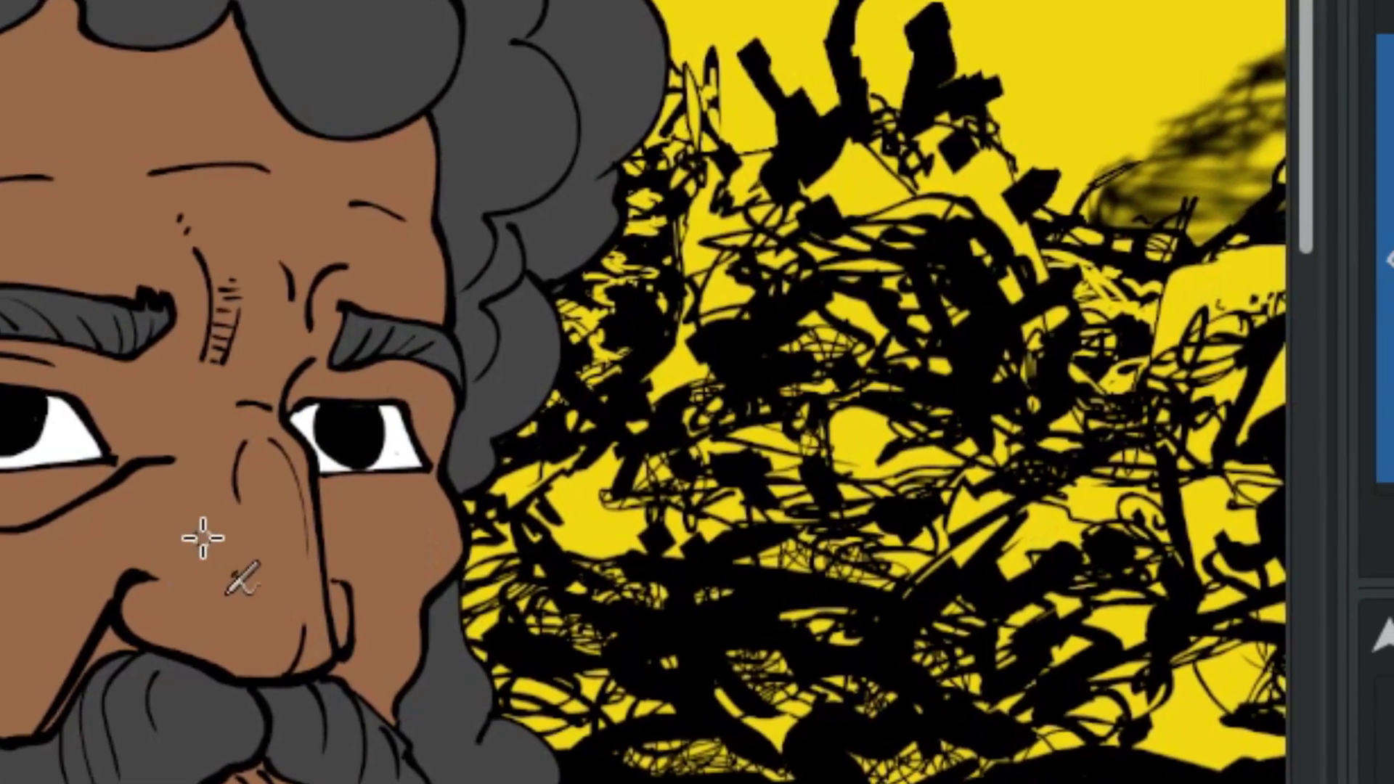
pyautogui.moveTo(410, 483); pyautogui.dragTo(421, 523)
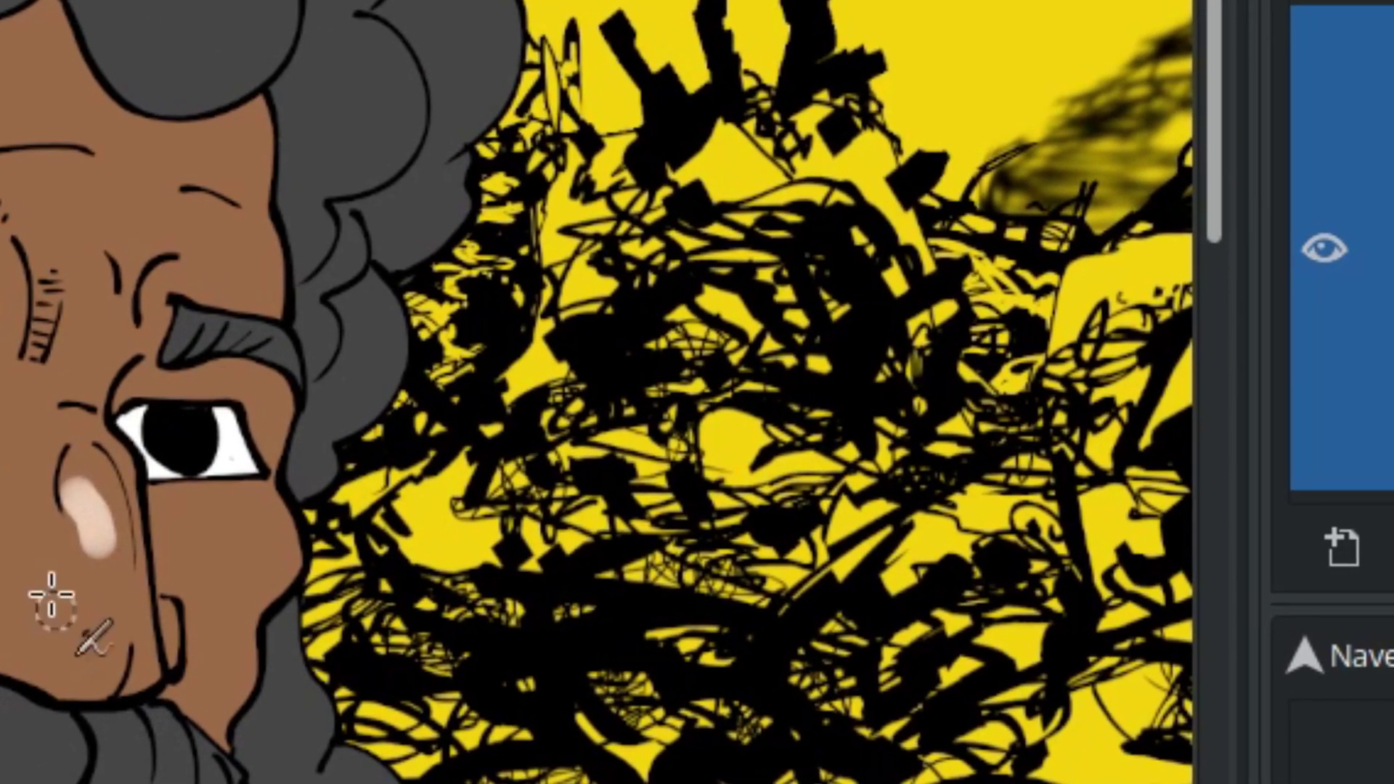
pyautogui.moveTo(95, 472); pyautogui.dragTo(124, 580)
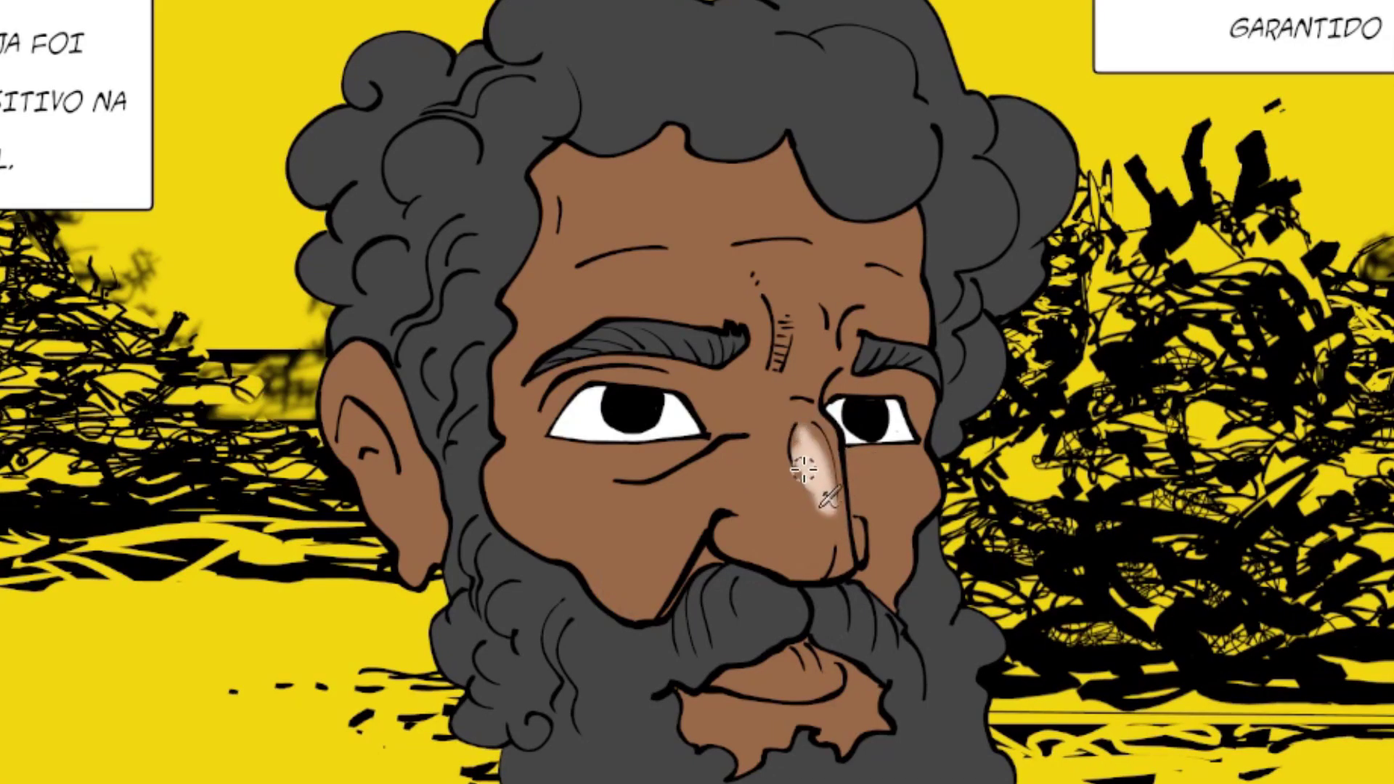
pyautogui.moveTo(803, 470); pyautogui.dragTo(835, 501)
pyautogui.moveTo(813, 436); pyautogui.dragTo(824, 523)
# - Add pale highlights to nose bridge, cheeks and forehead, then pick a darker brown
pyautogui.moveTo(740, 541); pyautogui.dragTo(781, 555)
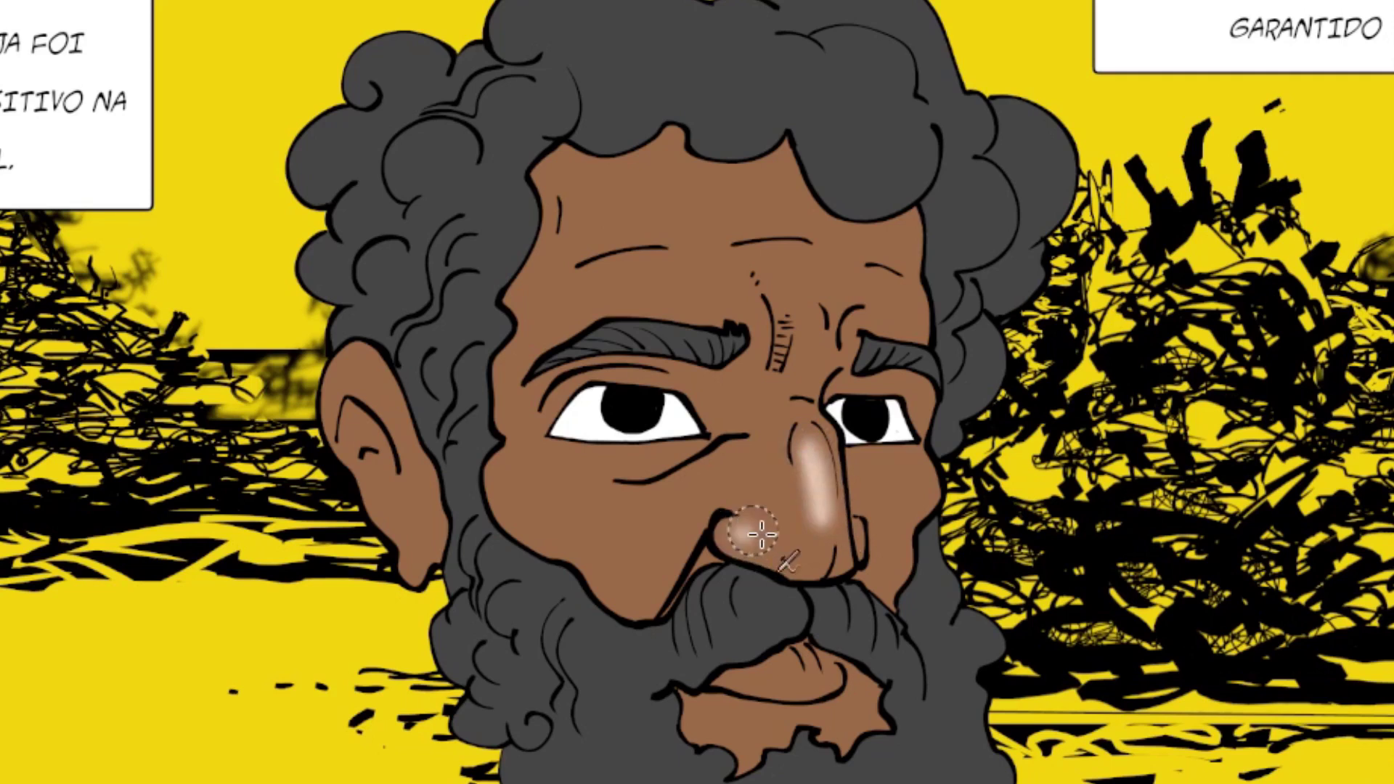
pyautogui.moveTo(665, 497); pyautogui.dragTo(733, 458)
pyautogui.moveTo(741, 258); pyautogui.dragTo(821, 254)
pyautogui.moveTo(653, 262); pyautogui.dragTo(562, 287)
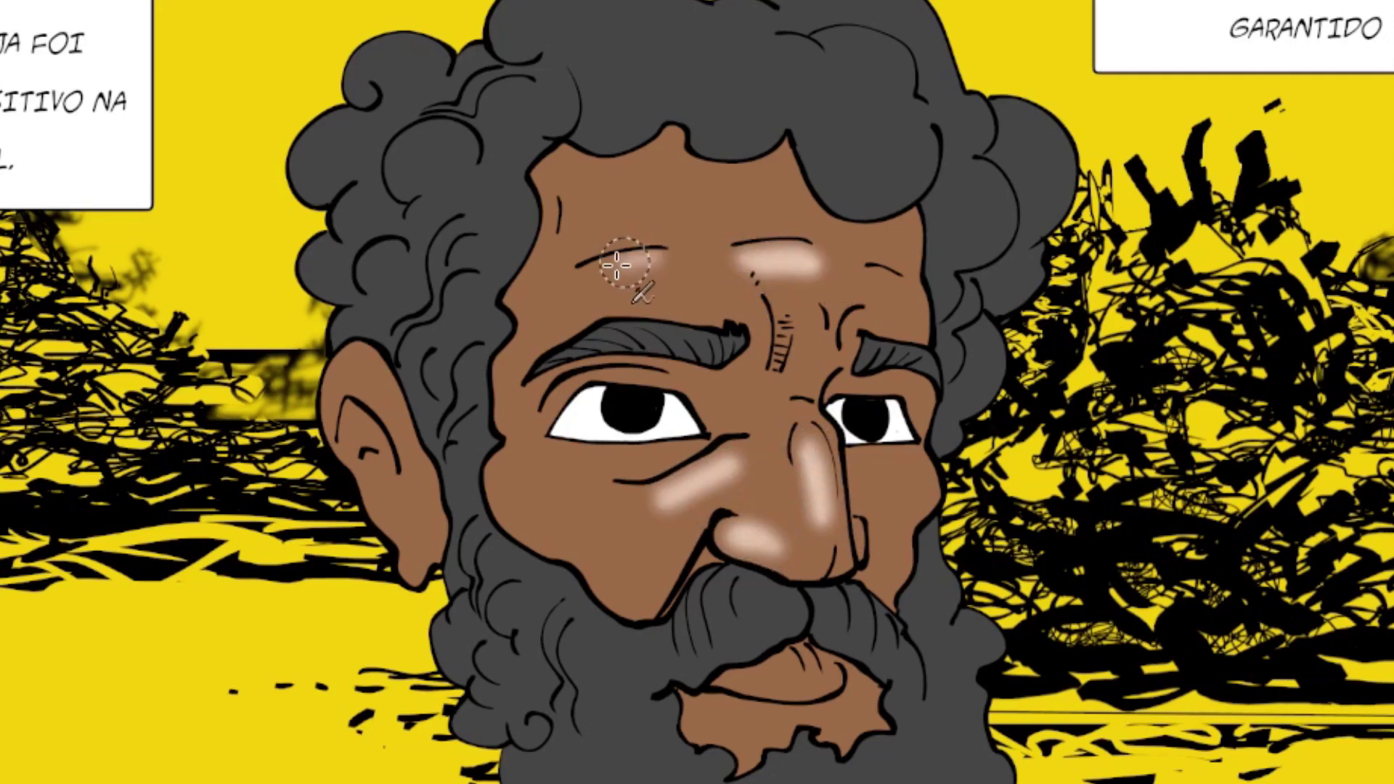
pyautogui.moveTo(552, 479)
pyautogui.mouseDown()
pyautogui.moveTo(537, 515)
pyautogui.moveTo(589, 530)
pyautogui.mouseUp()
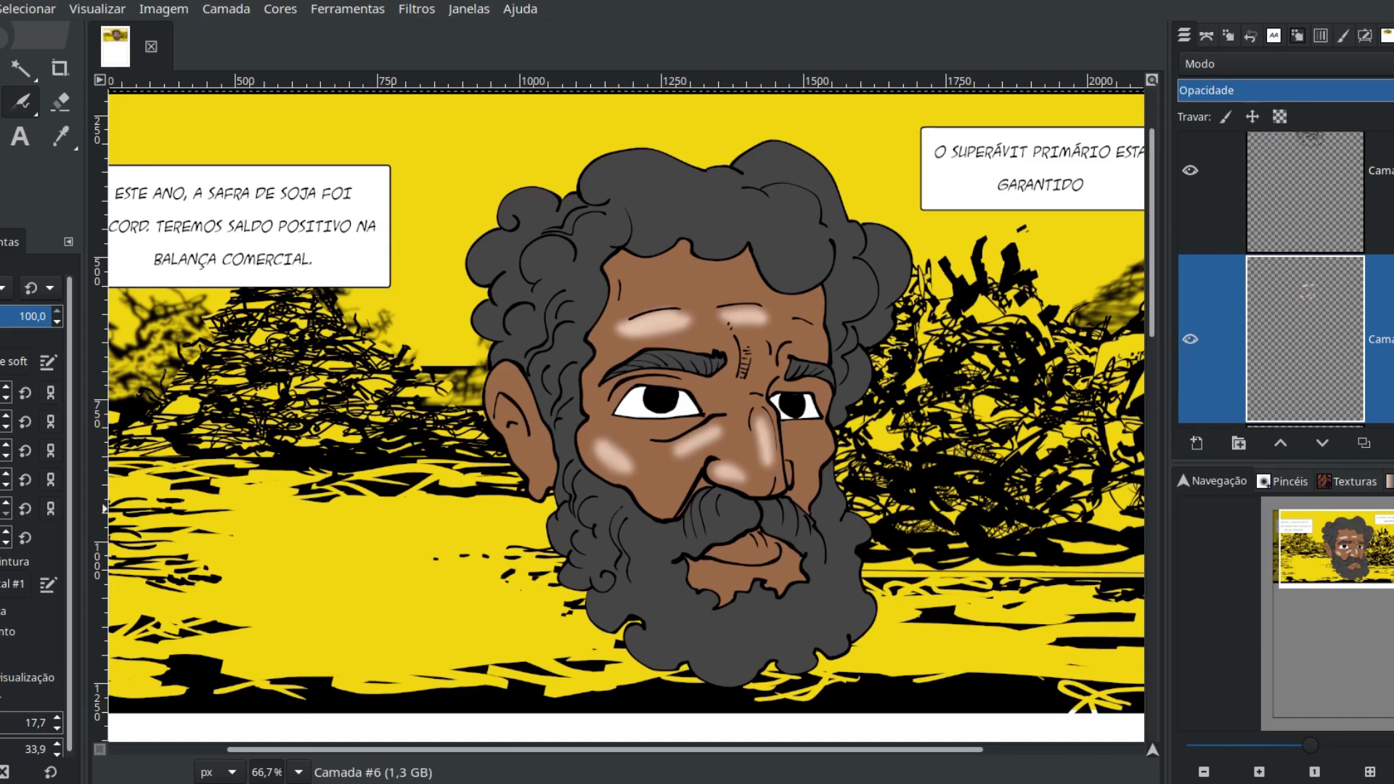
pyautogui.moveTo(630, 453); pyautogui.dragTo(613, 457)
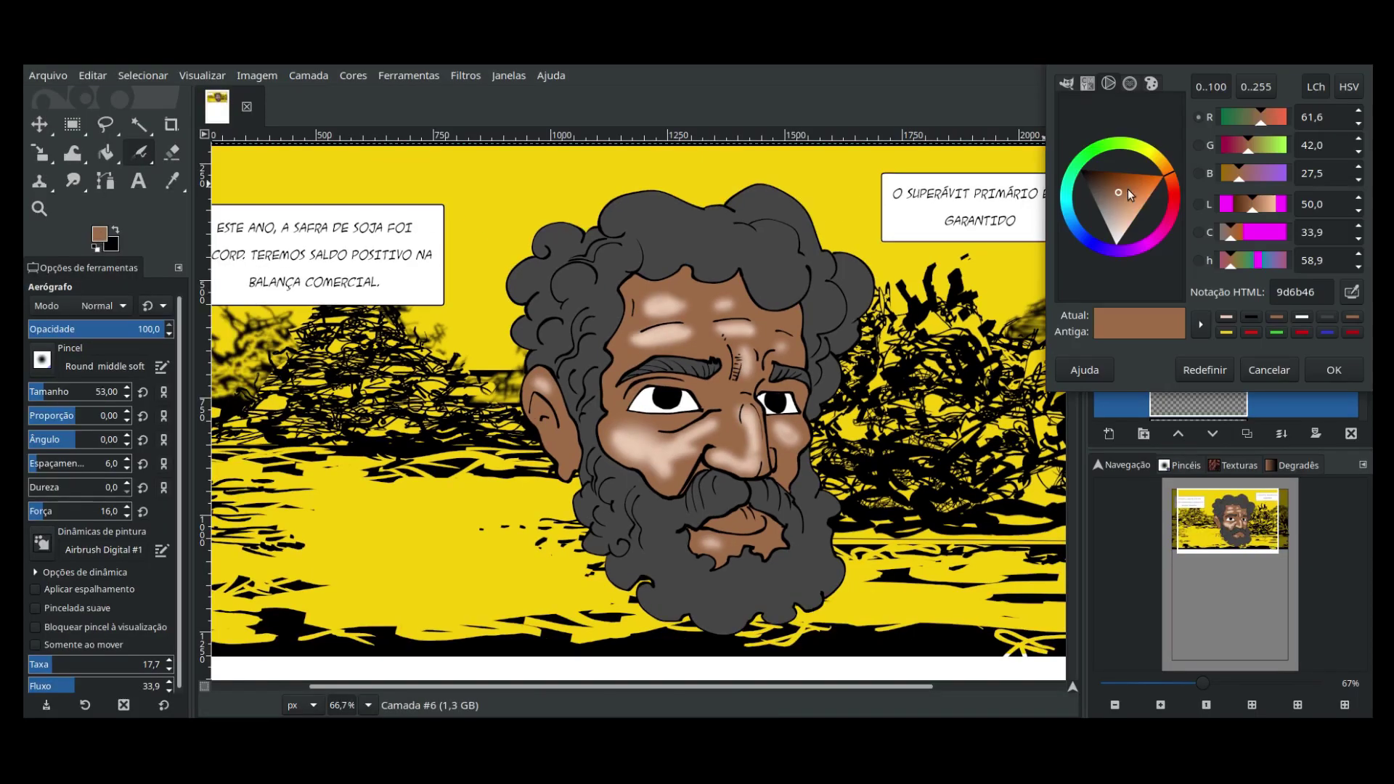
pyautogui.click(1107, 177)
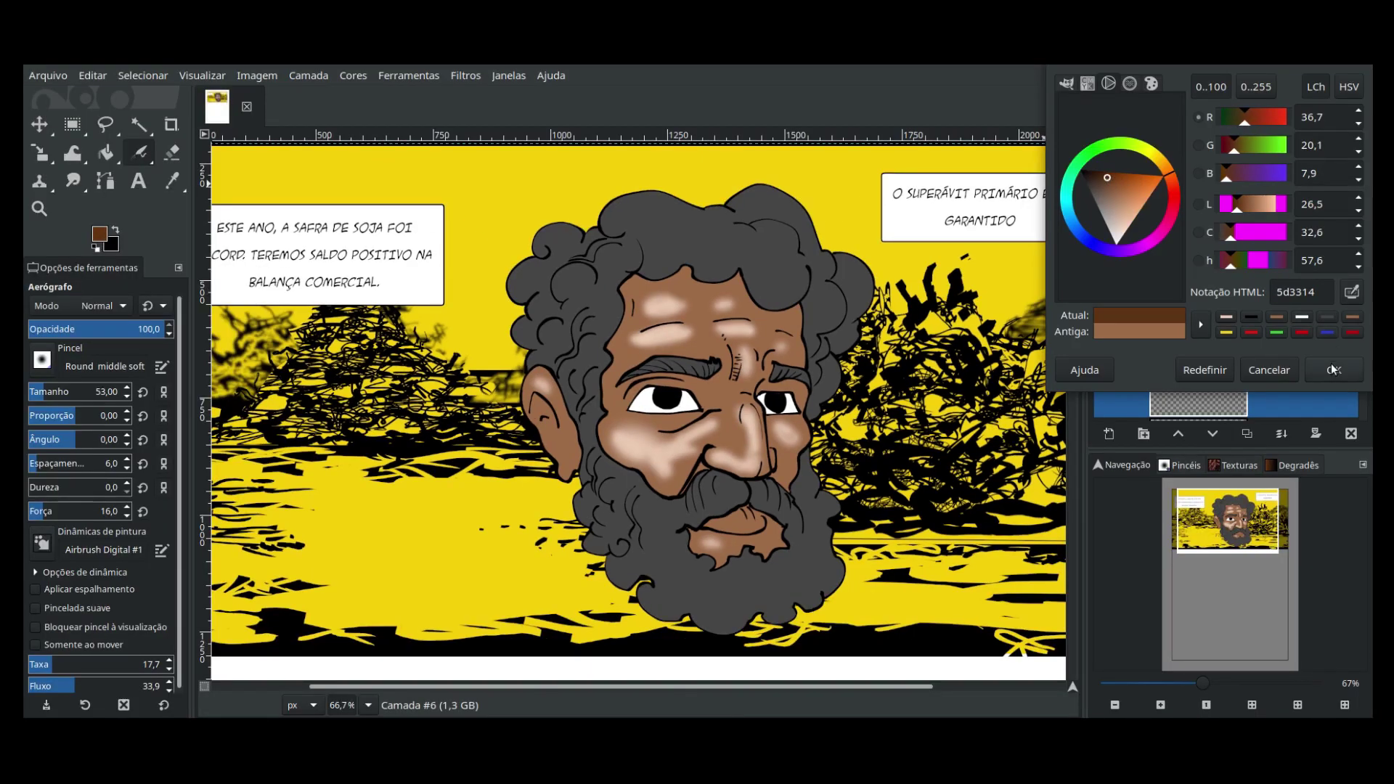
# - Shade around the left eye, forehead, nostril crease and ear in darker brown
pyautogui.click(1333, 370)
pyautogui.doubleClick(1160, 704)
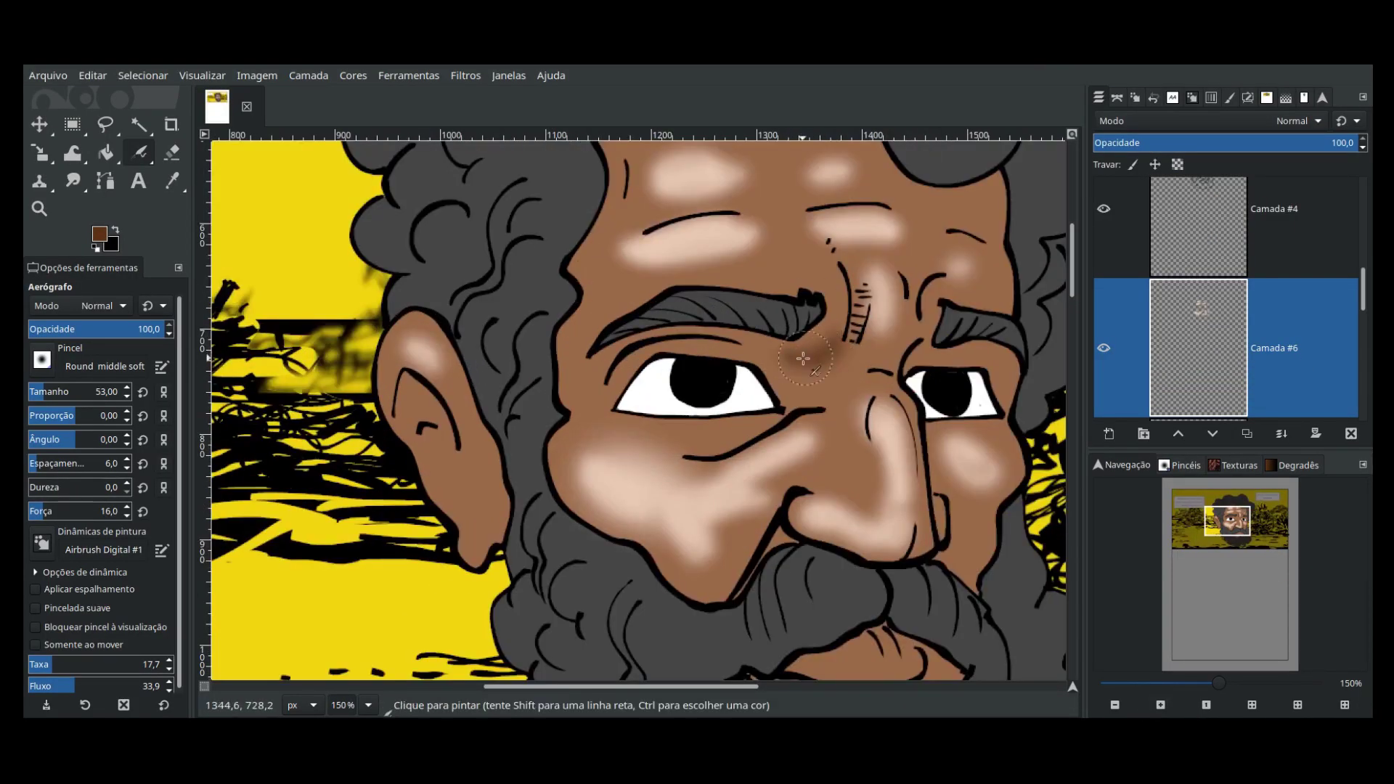
pyautogui.moveTo(803, 358); pyautogui.dragTo(816, 405)
pyautogui.moveTo(721, 454); pyautogui.dragTo(610, 454)
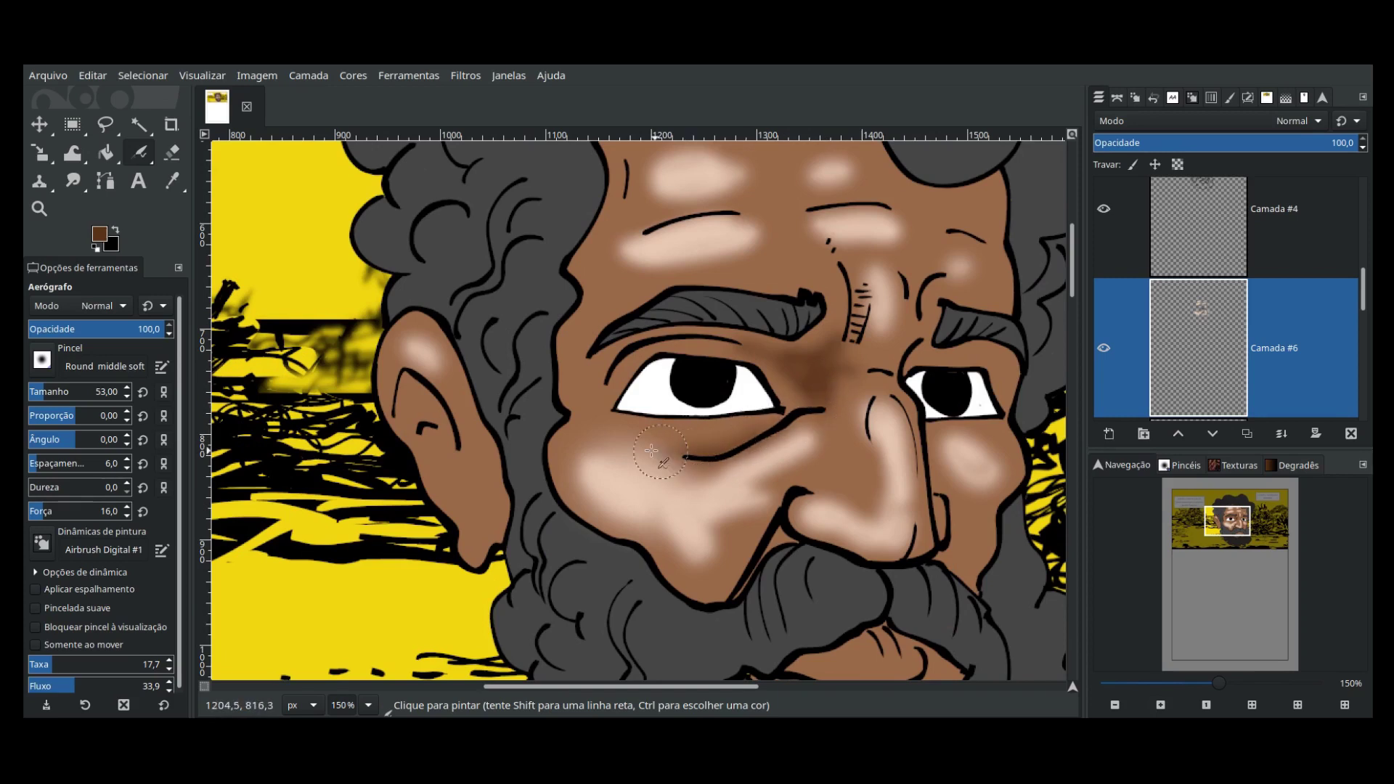
pyautogui.moveTo(624, 218)
pyautogui.mouseDown()
pyautogui.moveTo(912, 198)
pyautogui.moveTo(875, 257)
pyautogui.mouseUp()
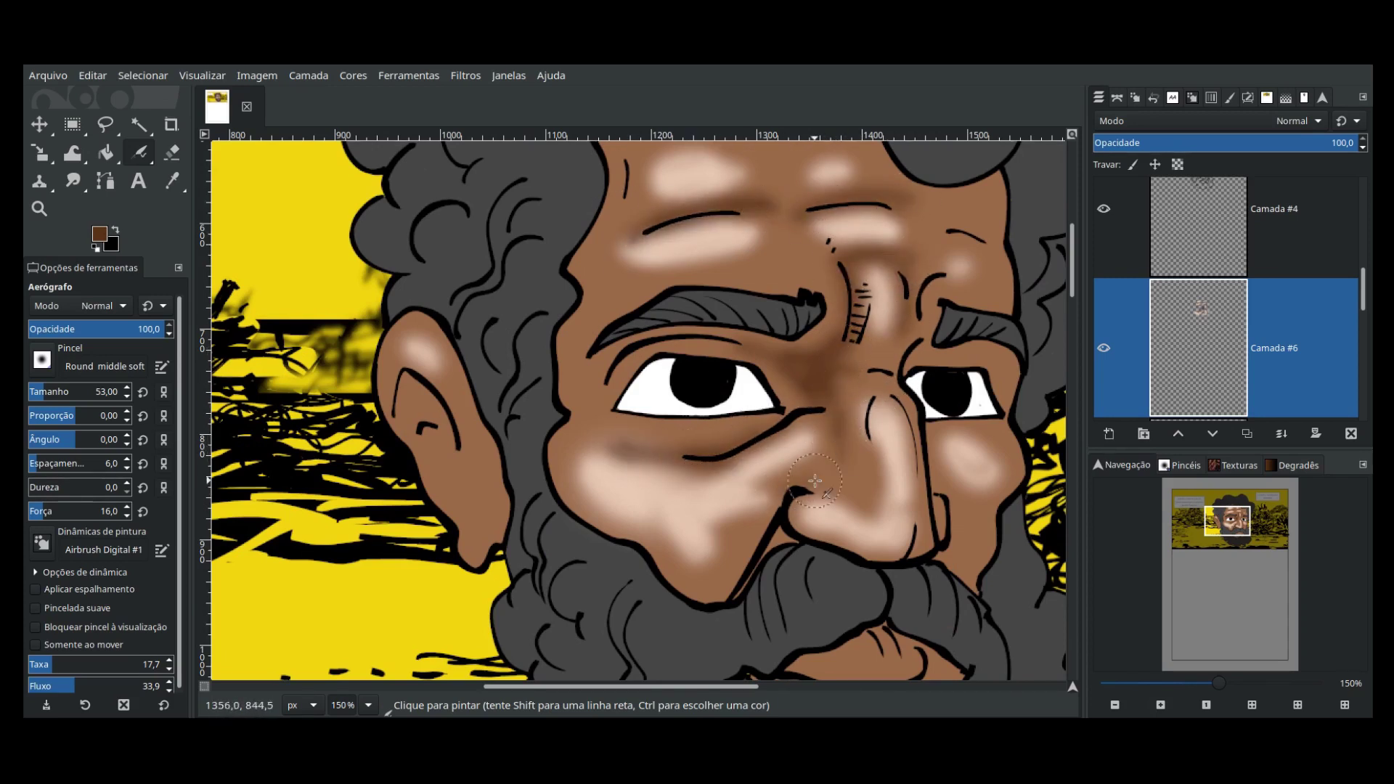
pyautogui.moveTo(815, 481); pyautogui.dragTo(743, 511)
pyautogui.moveTo(453, 453); pyautogui.dragTo(432, 407)
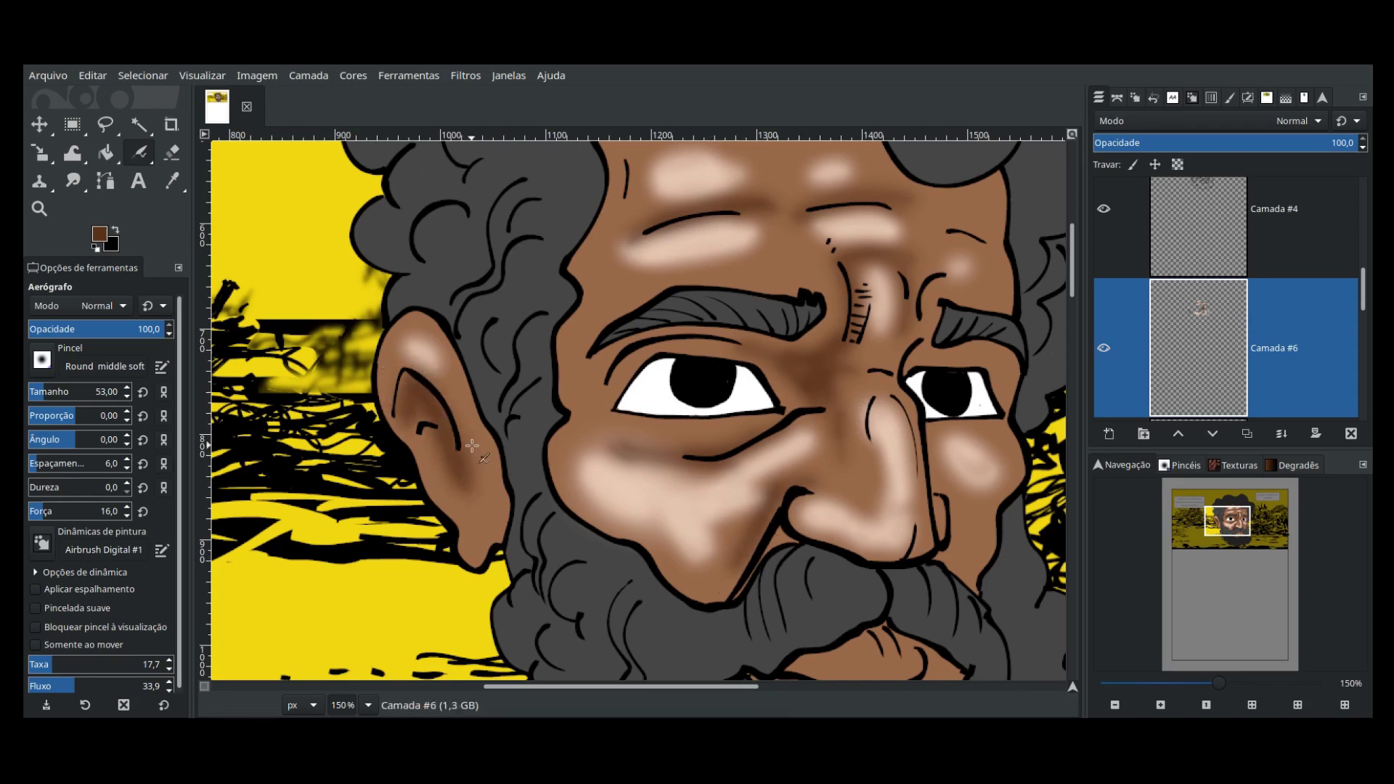
# - Darken parts of the moustache and the brow area
pyautogui.scroll(-2, 639, 406)
pyautogui.hscroll(4, 639, 407)
pyautogui.moveTo(853, 505); pyautogui.dragTo(771, 515)
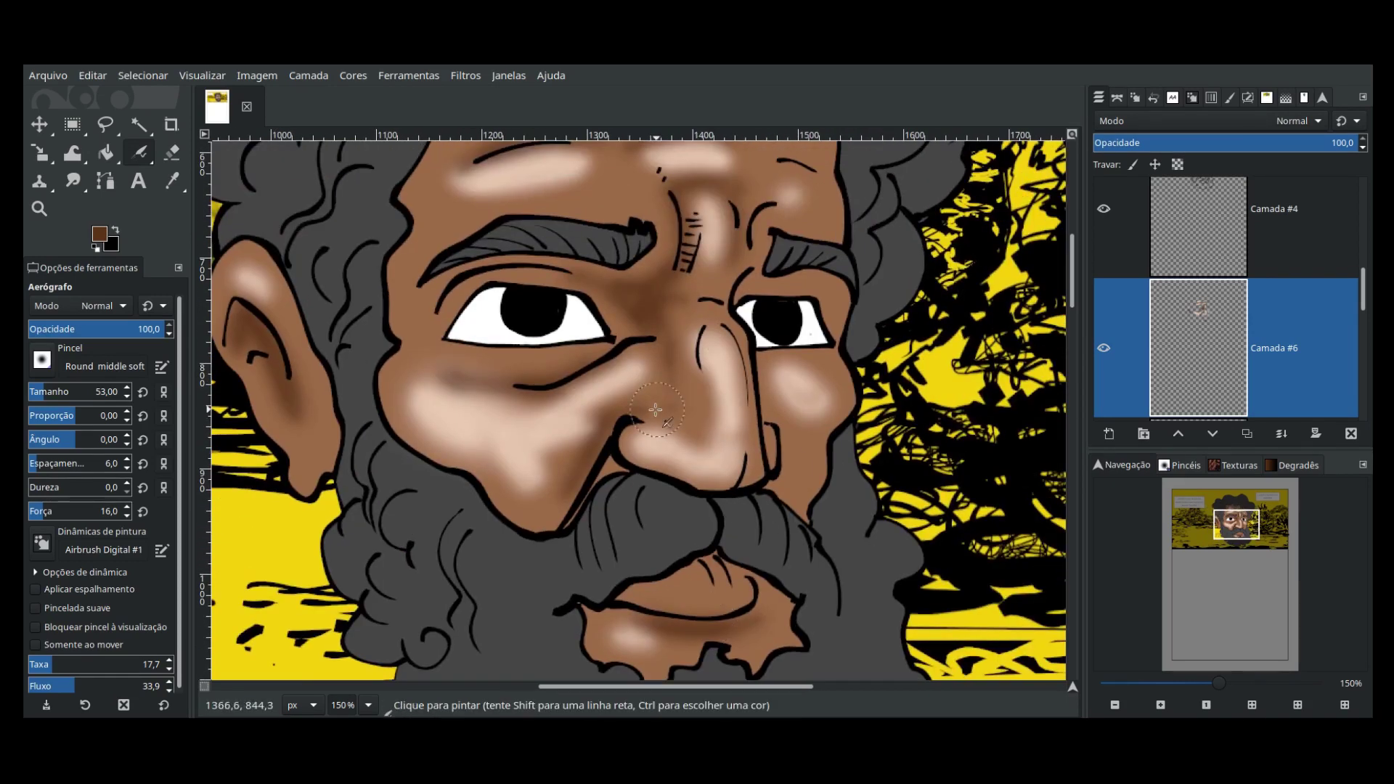
pyautogui.scroll(1, 763, 414)
pyautogui.scroll(1, 726, 392)
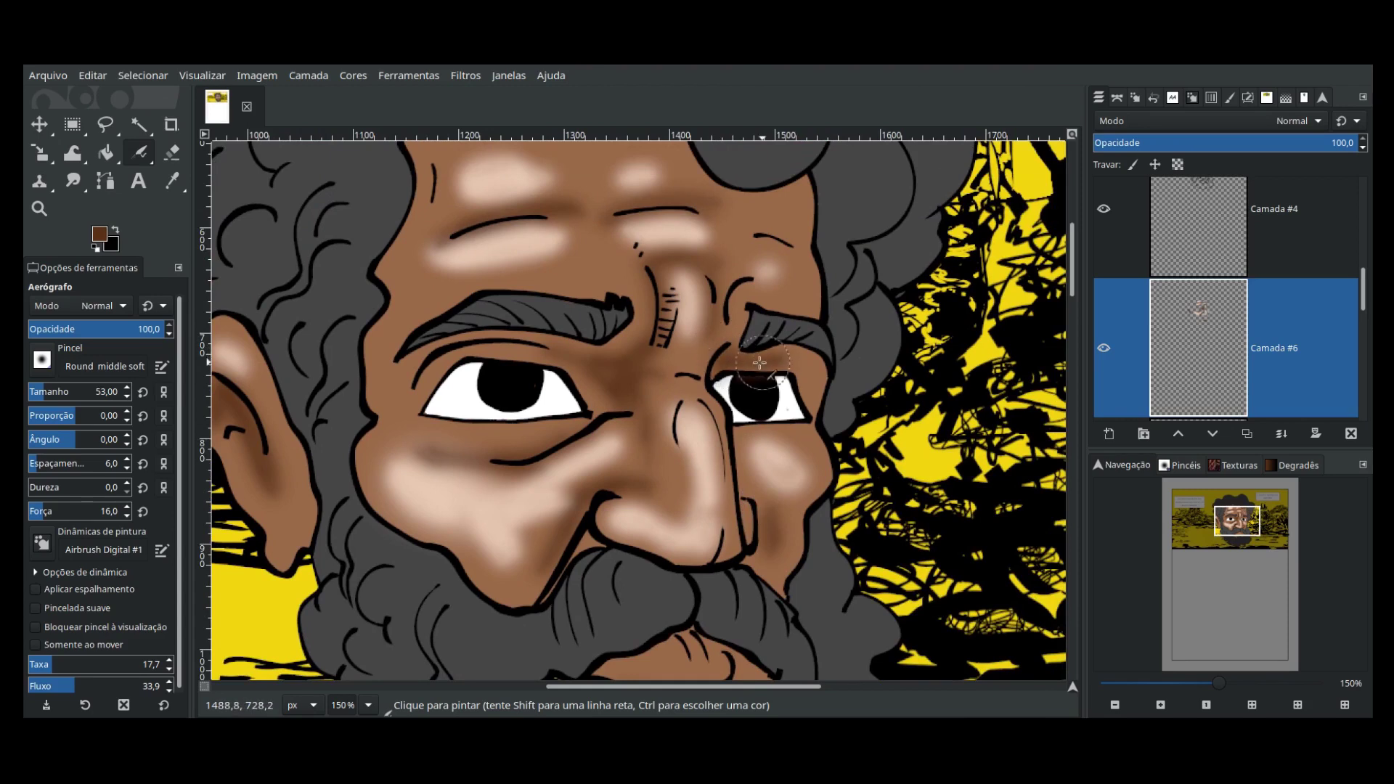
pyautogui.moveTo(739, 262); pyautogui.dragTo(728, 236)
# - Switch to Smudge with strength 14 and a slightly larger brush
pyautogui.press('s')
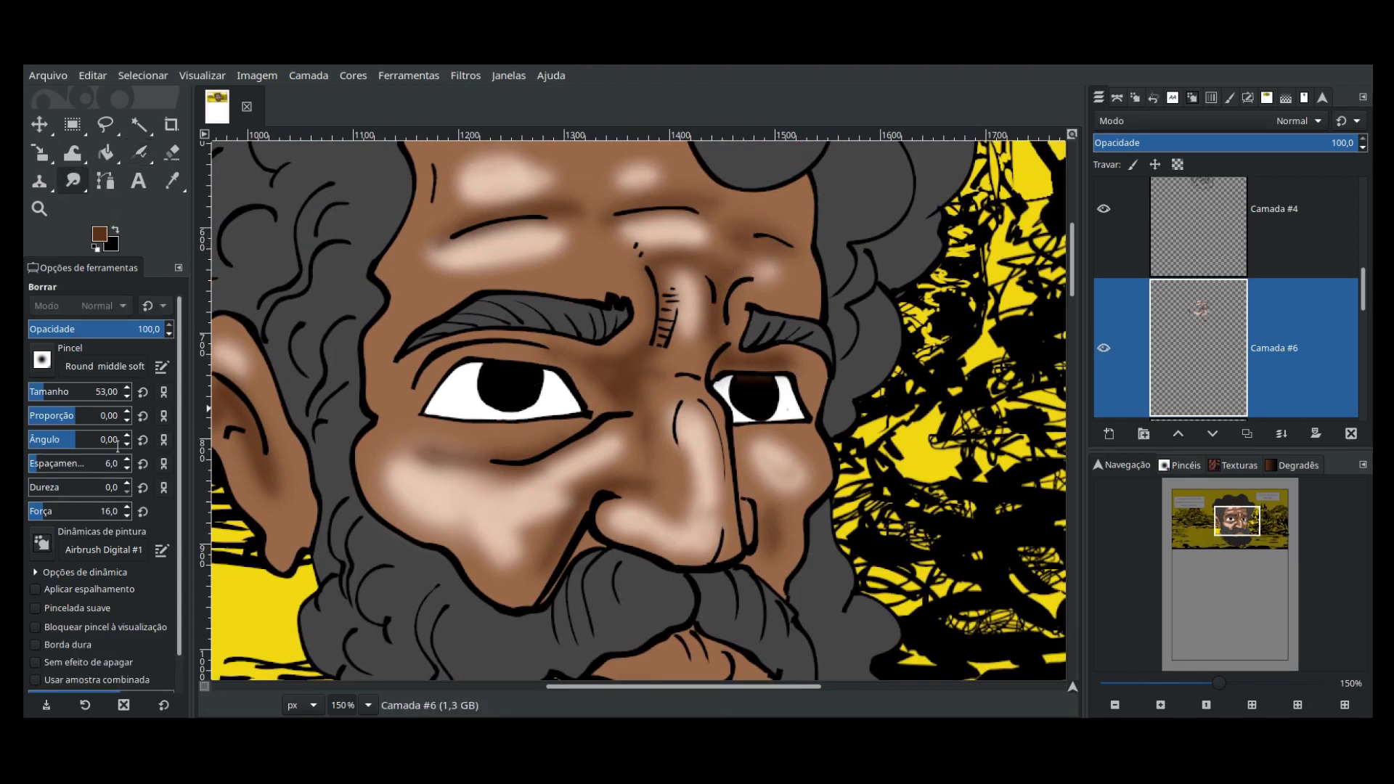
pyautogui.moveTo(423, 273); pyautogui.dragTo(413, 300)
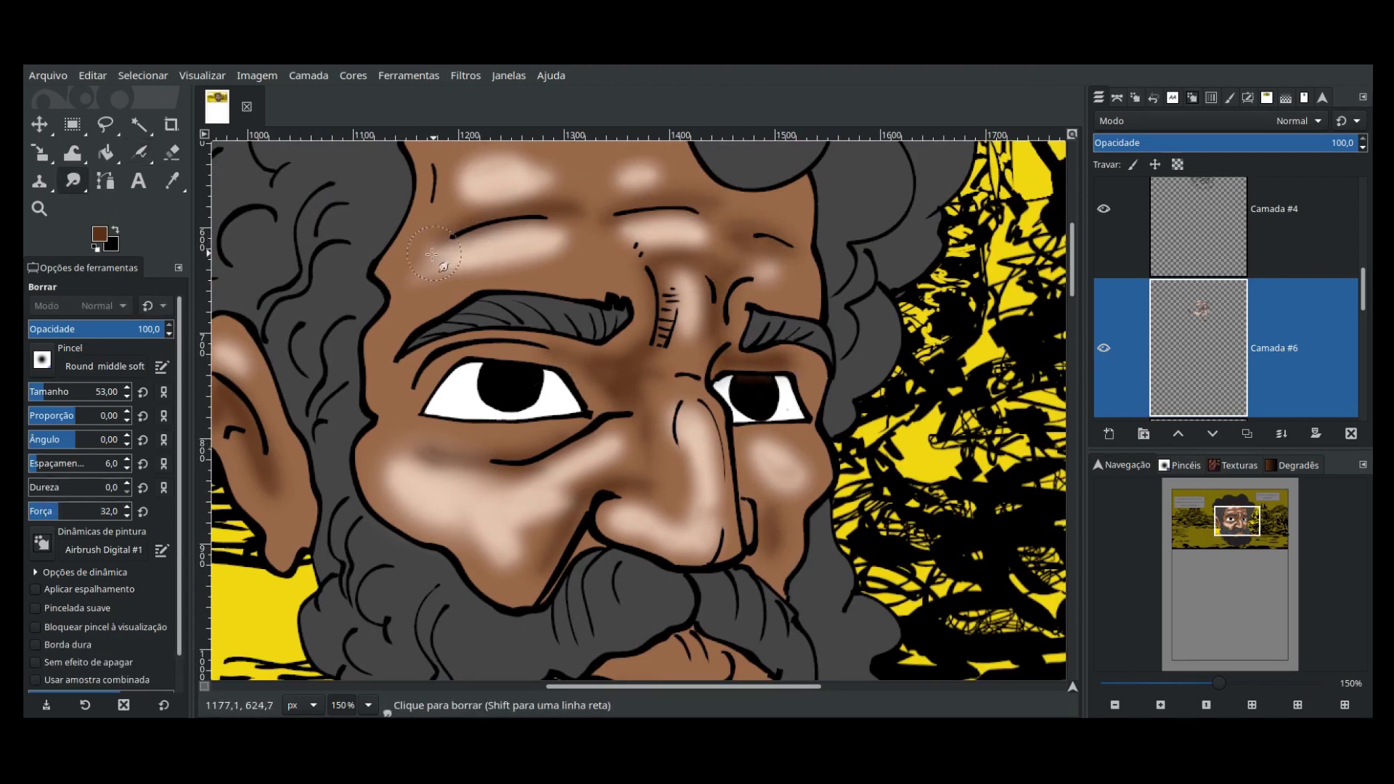
pyautogui.moveTo(60, 508); pyautogui.dragTo(42, 508)
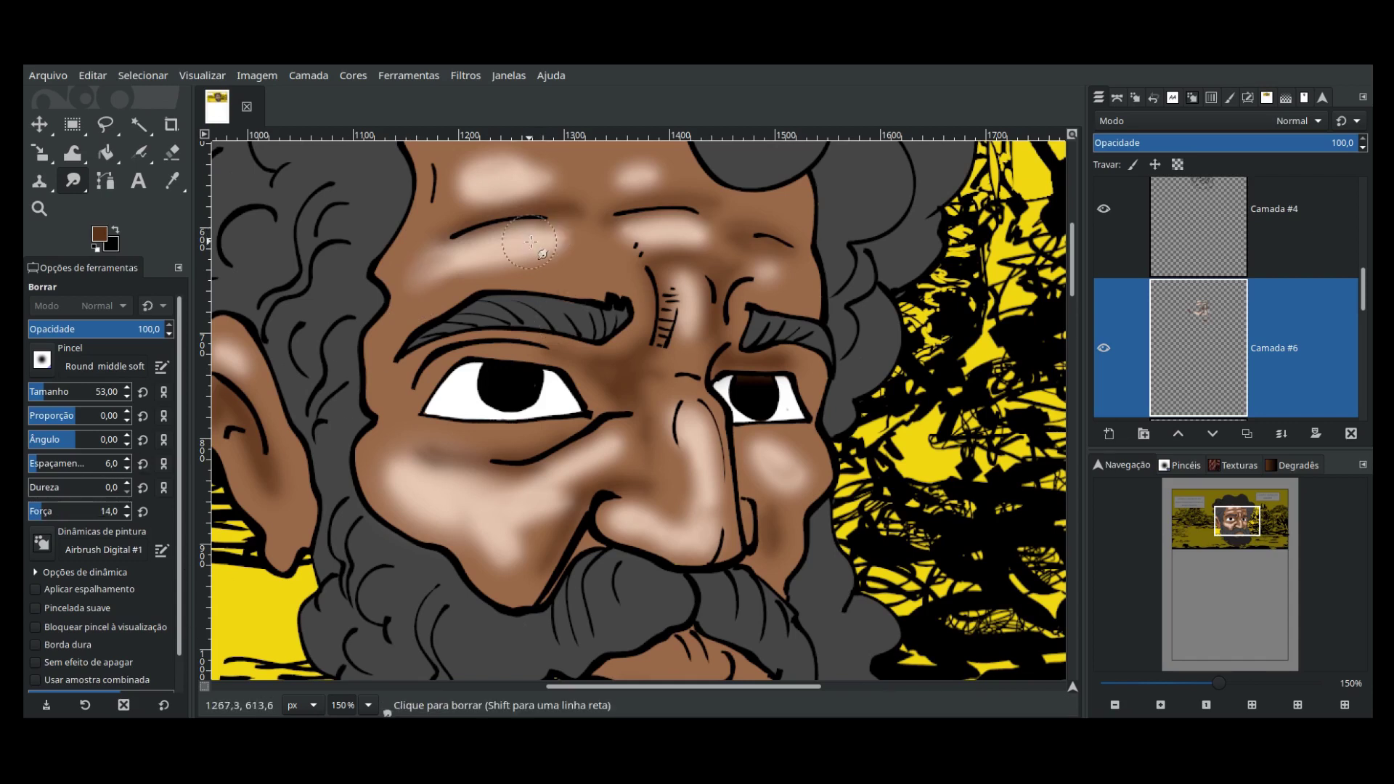
pyautogui.press(']')
pyautogui.press(']')
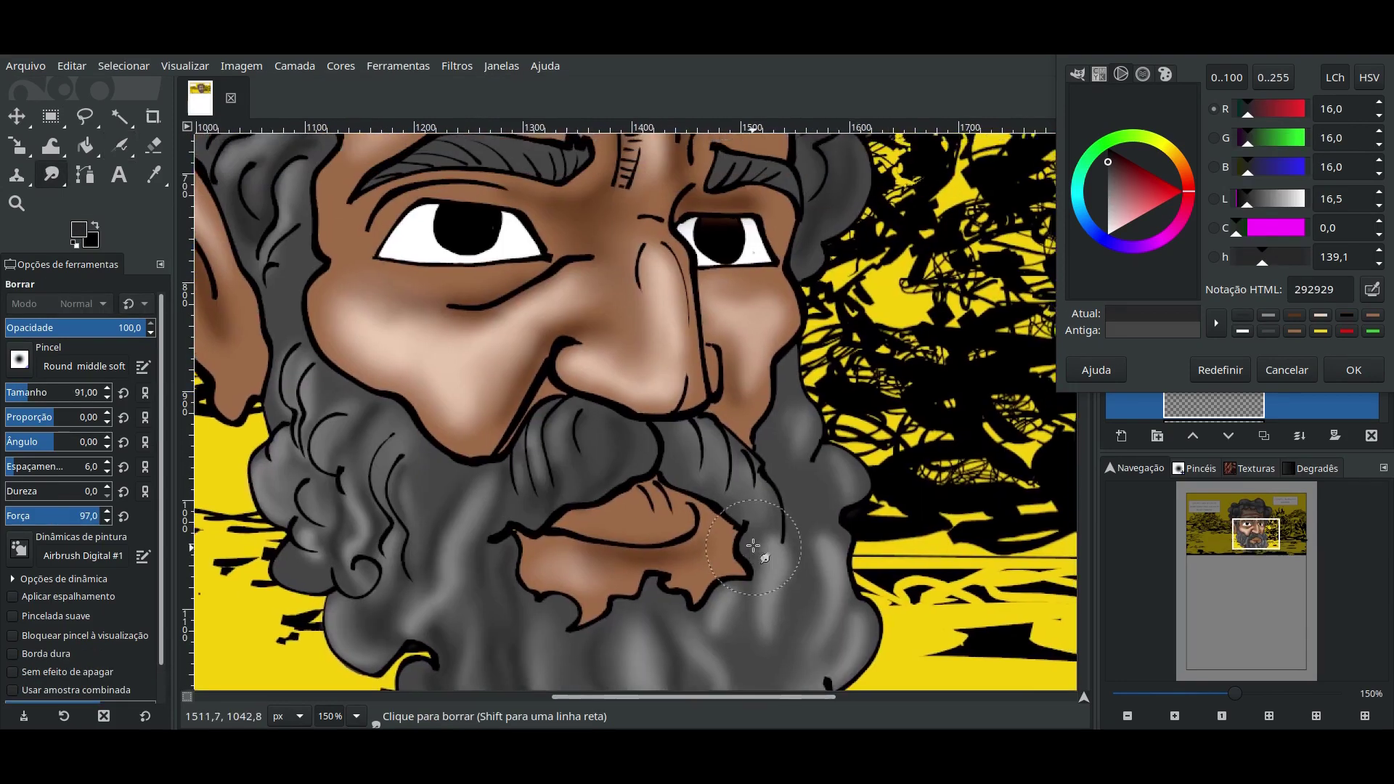
# - Smudge the grey beard strokes to blend them, then zoom out
pyautogui.moveTo(752, 545); pyautogui.dragTo(734, 644)
pyautogui.press('-')
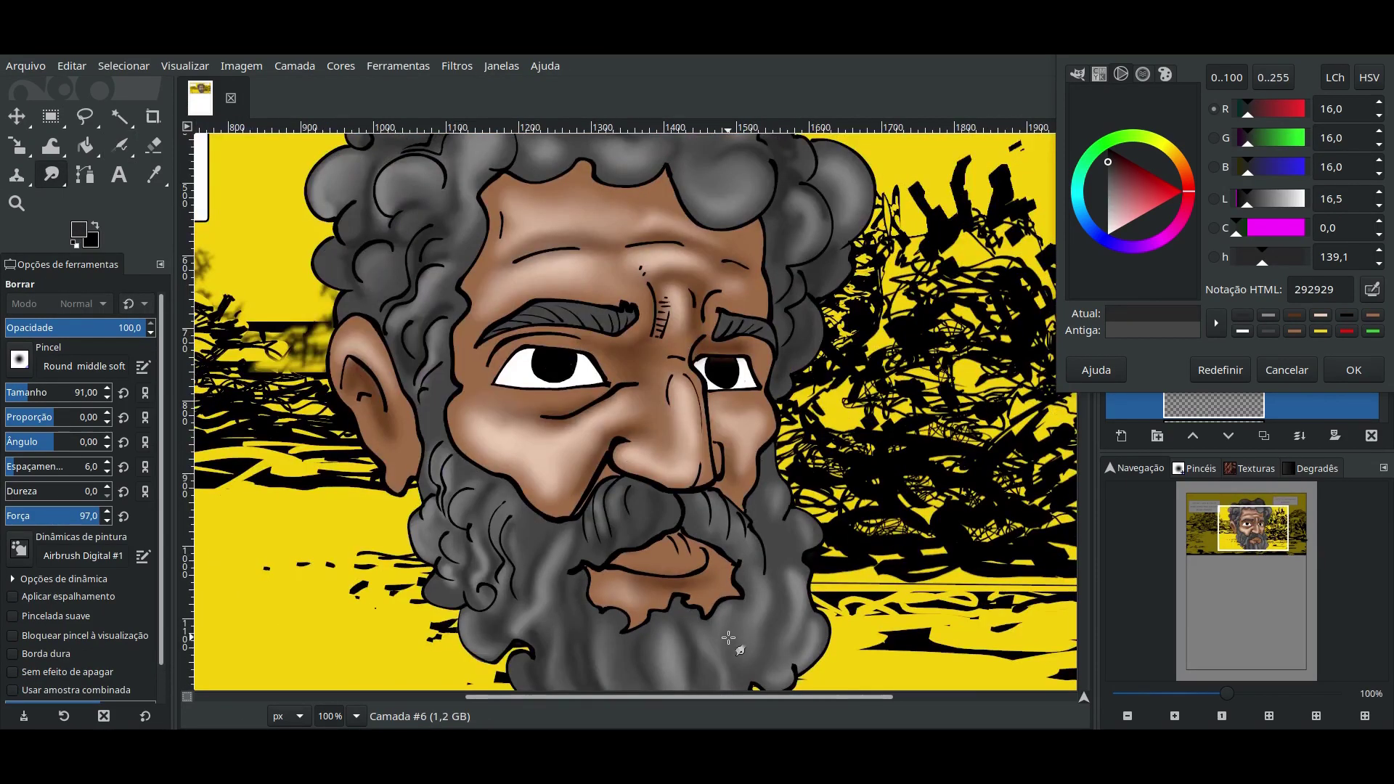
pyautogui.press('-')
pyautogui.scroll(-2, 729, 637)
pyautogui.hscroll(-2, 729, 637)
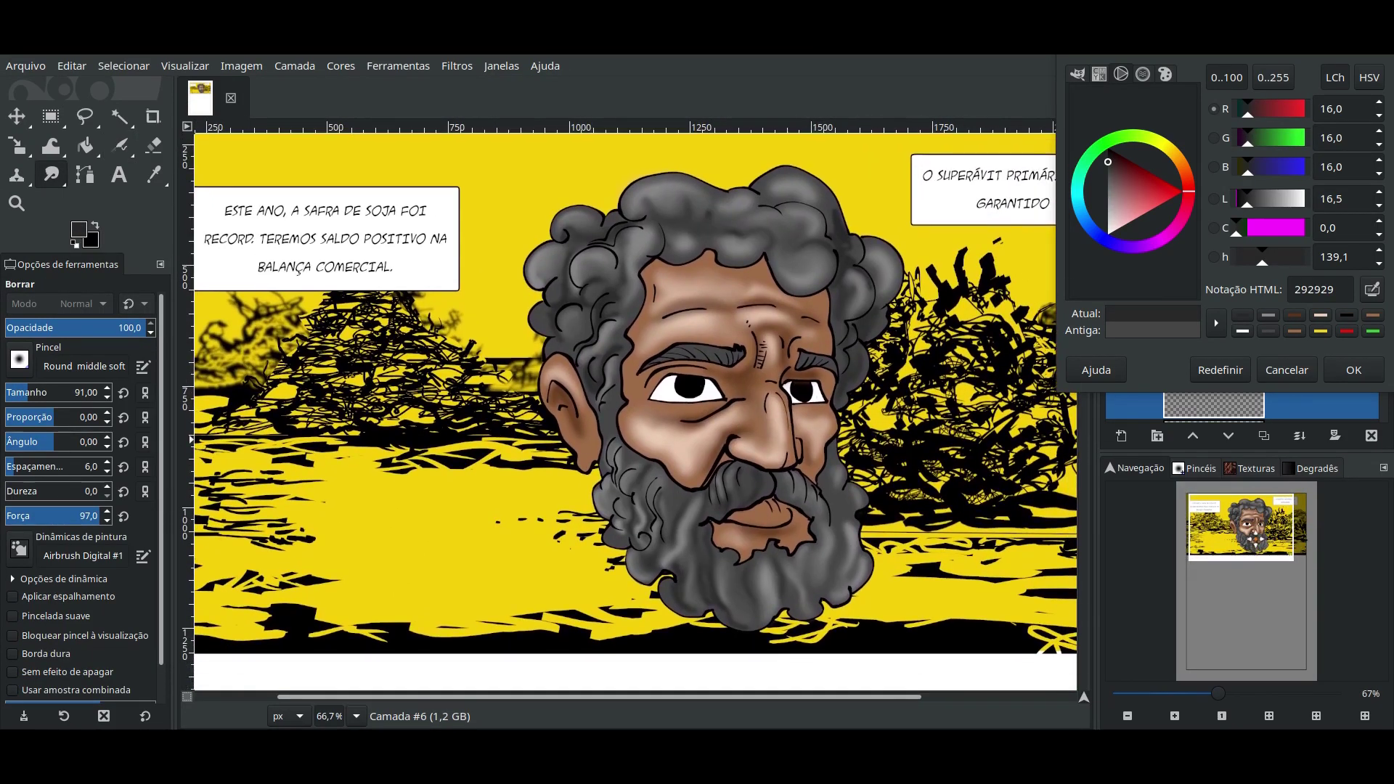
# - Close the colour chooser, select layer Camada #9 and switch to the Paintbrush
pyautogui.click(1339, 372)
pyautogui.press('Down')
pyautogui.press('Down')
pyautogui.press('Down')
pyautogui.press('Down')
pyautogui.moveTo(1386, 327); pyautogui.dragTo(1386, 342)
pyautogui.click(119, 146)
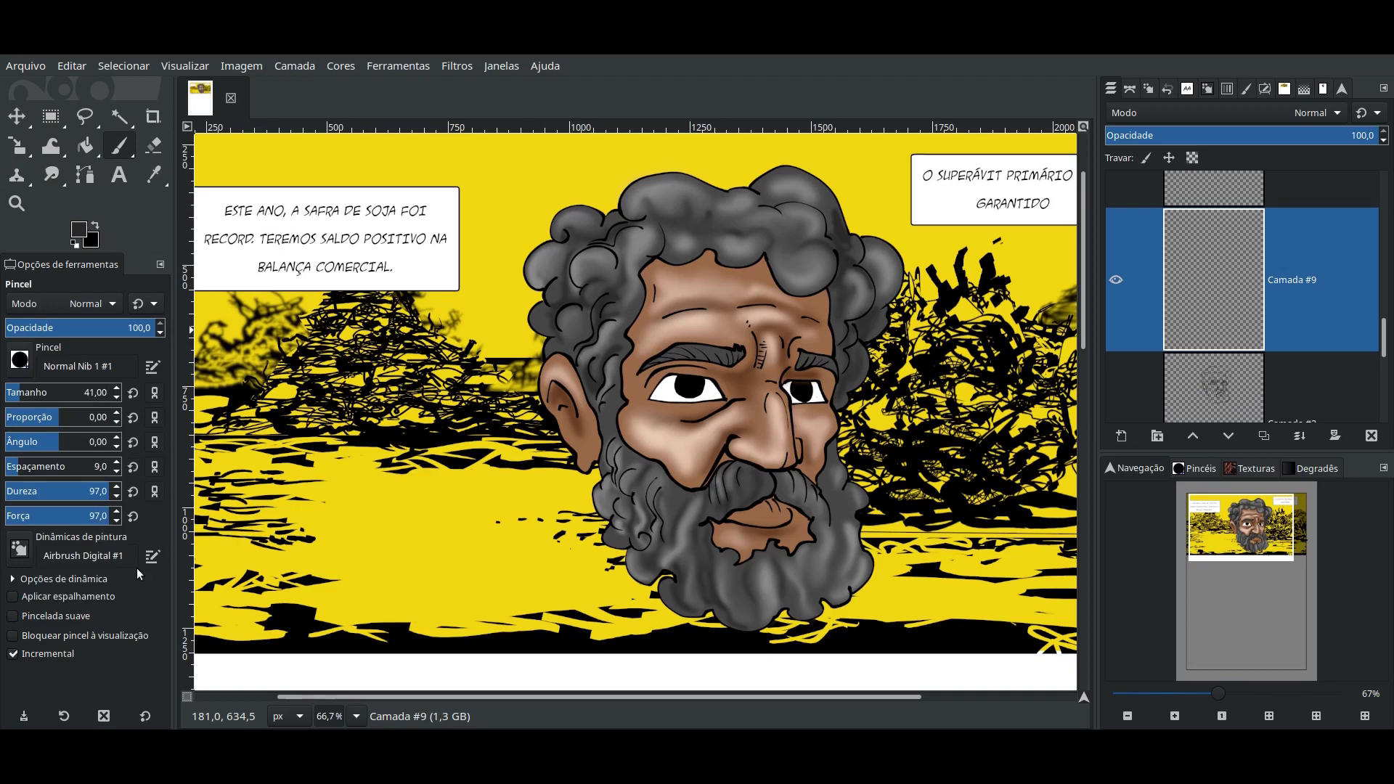
# - Sample the skin brown from the face and undo a stray stroke
pyautogui.keyDown('ctrl'); pyautogui.click(762, 410); pyautogui.keyUp('ctrl')
pyautogui.scroll(-3, 616, 473)
pyautogui.moveTo(616, 472); pyautogui.dragTo(588, 548)
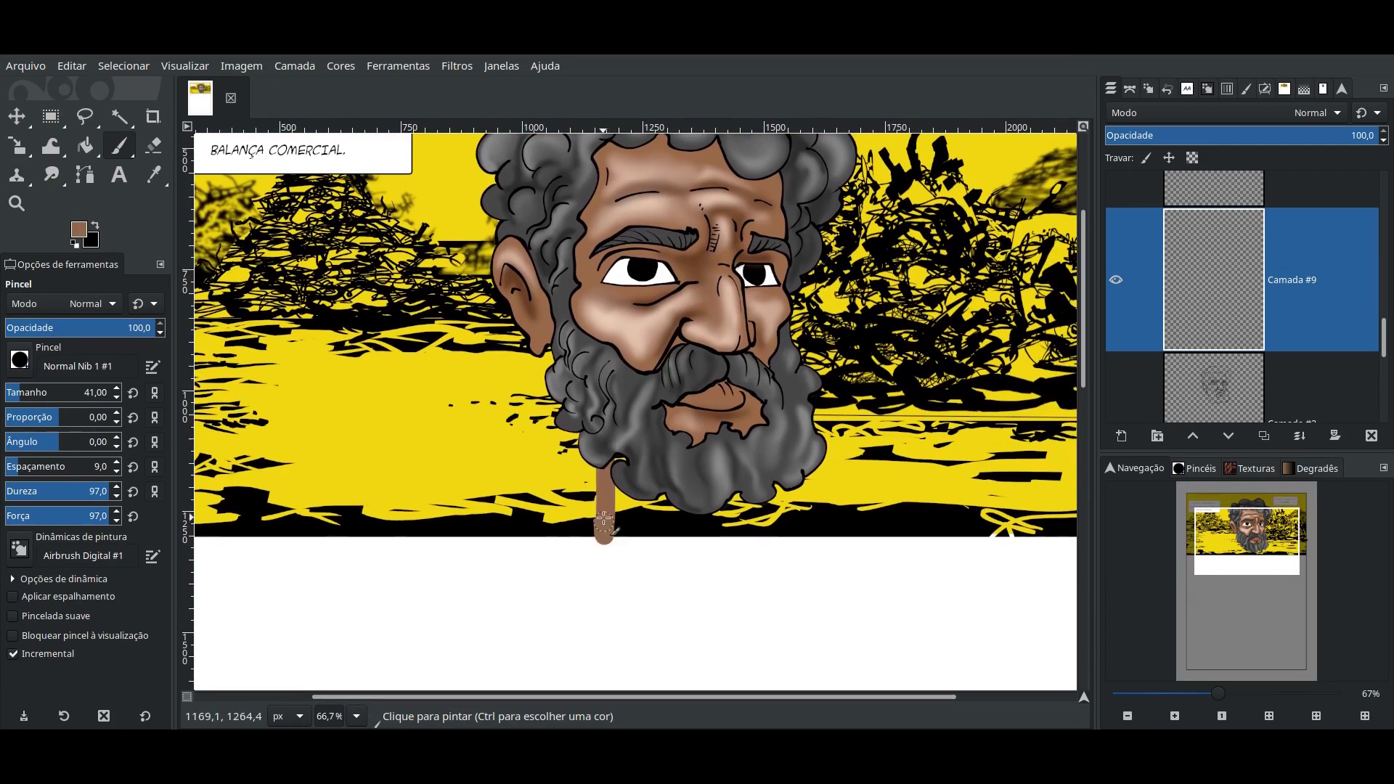
pyautogui.hotkey('ctrl', 'z')
pyautogui.press('-')
pyautogui.press('-')
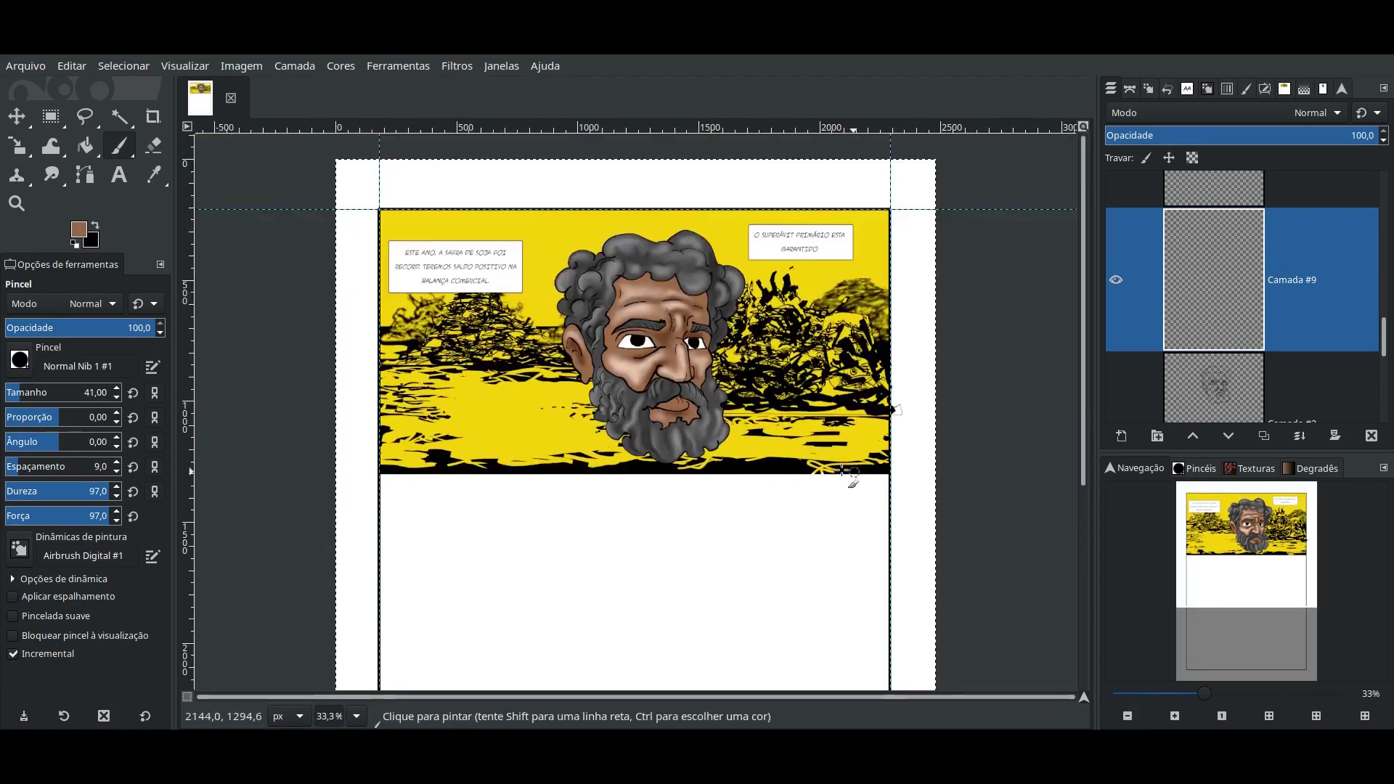
# - Outline the neck with a freehand selection and paint it brown
pyautogui.press('f')
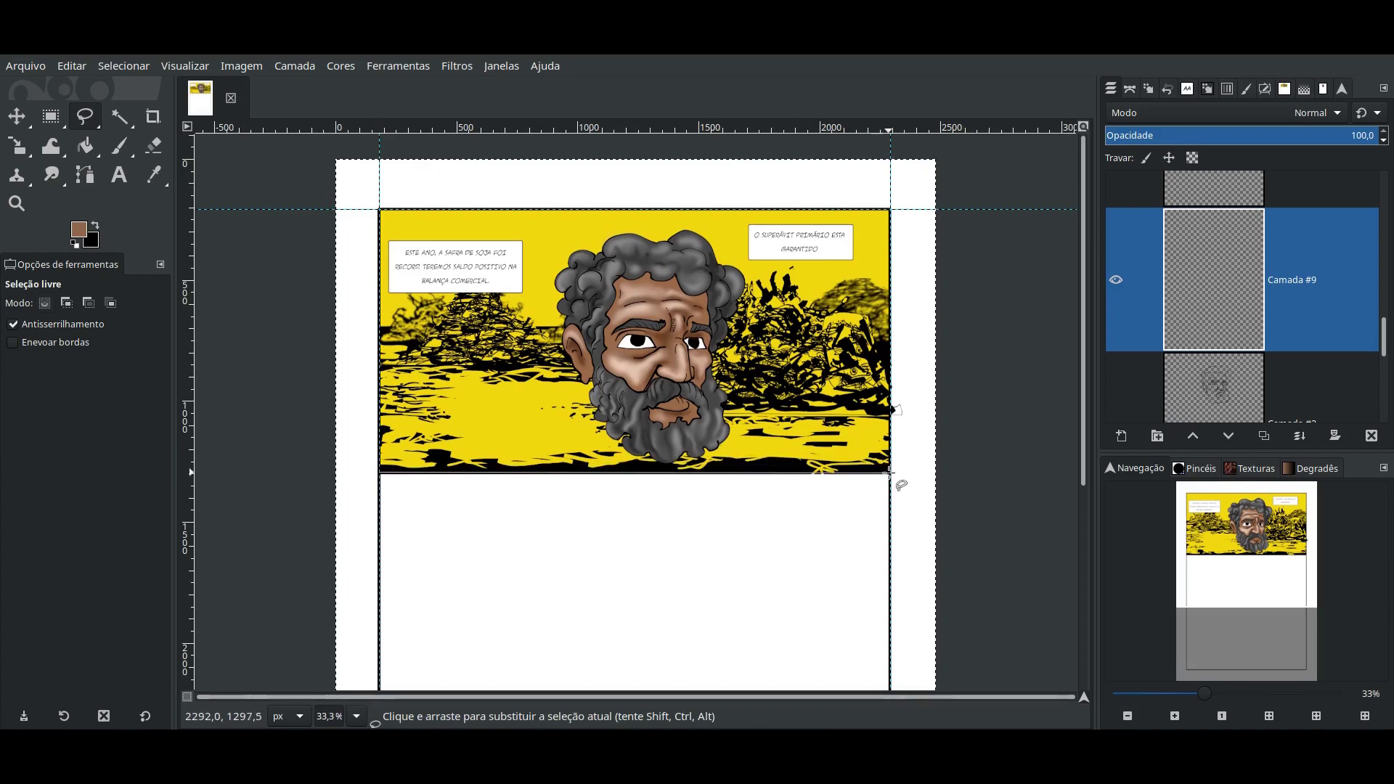
pyautogui.click(418, 313)
pyautogui.click(383, 472)
pyautogui.press('Return')
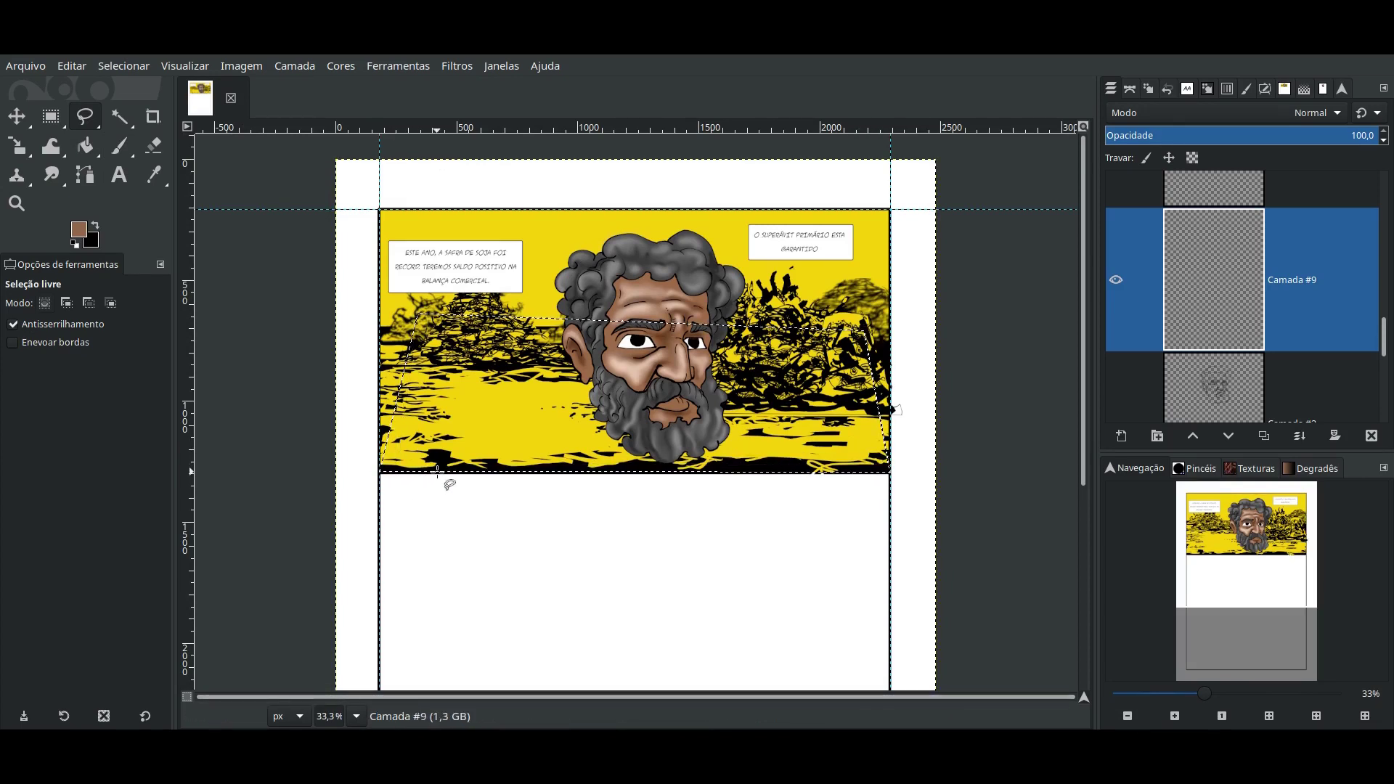
pyautogui.press('p')
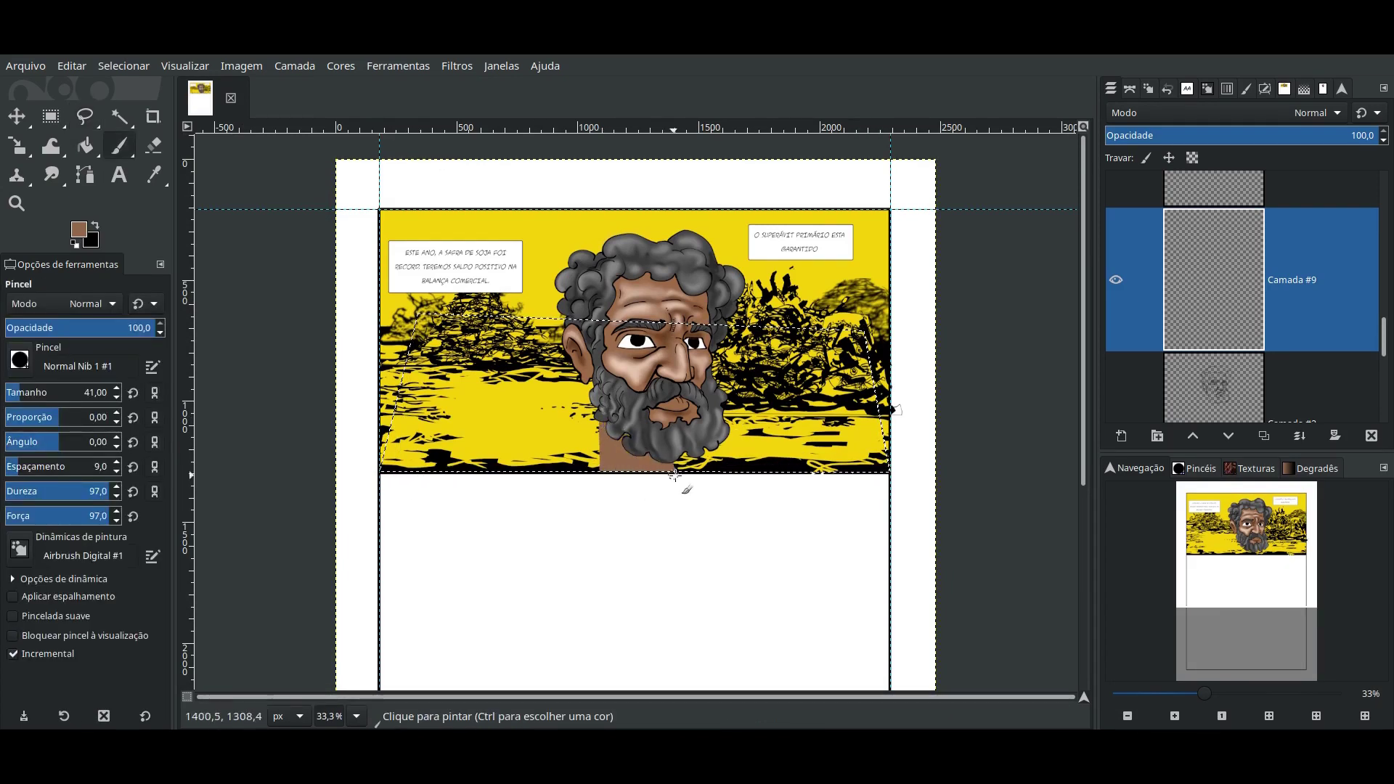
pyautogui.moveTo(690, 461); pyautogui.dragTo(612, 419)
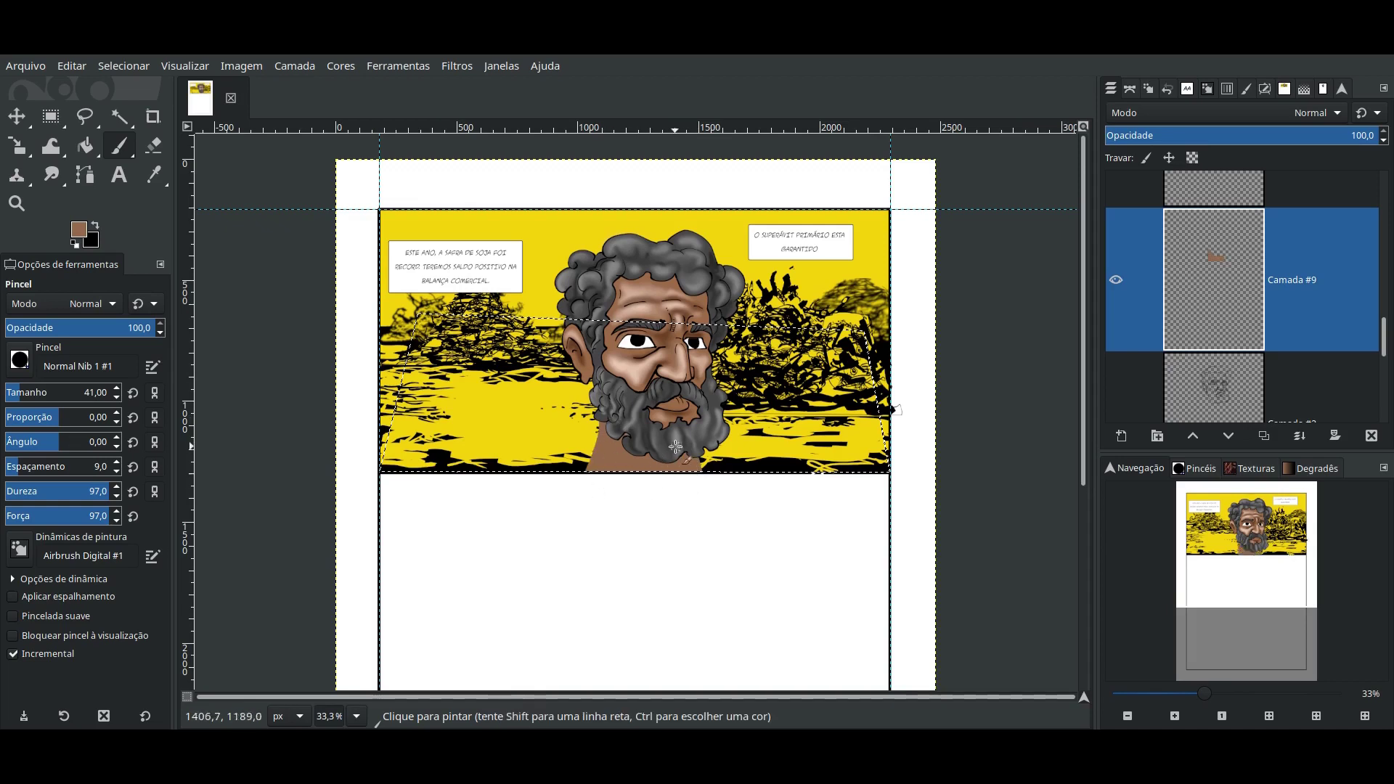
# - Paint a darker brown shadow across the neck just under the beard
pyautogui.click(78, 231)
pyautogui.click(1138, 193)
pyautogui.click(1344, 367)
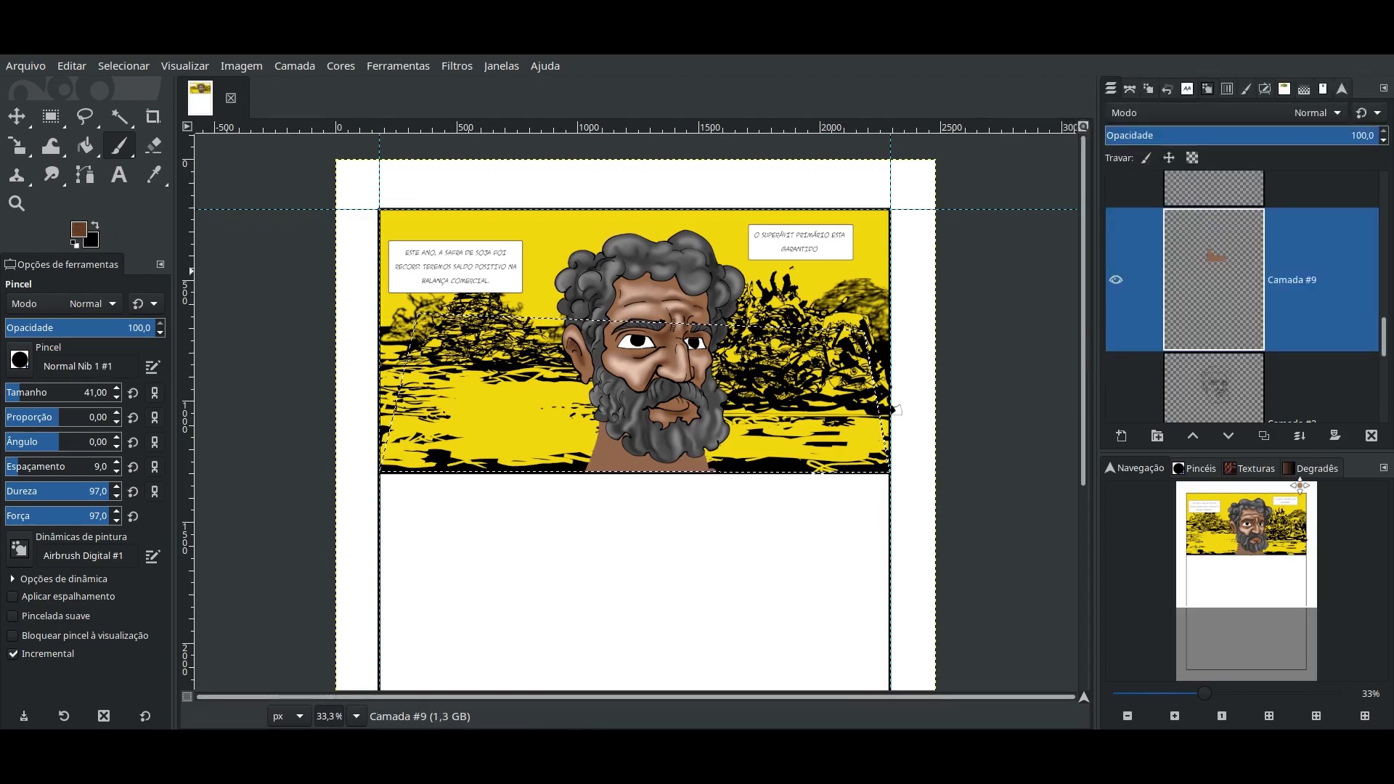
pyautogui.press('1')
pyautogui.moveTo(541, 447)
pyautogui.mouseDown()
pyautogui.moveTo(607, 482)
pyautogui.moveTo(670, 549)
pyautogui.moveTo(845, 537)
pyautogui.moveTo(882, 574)
pyautogui.mouseUp()
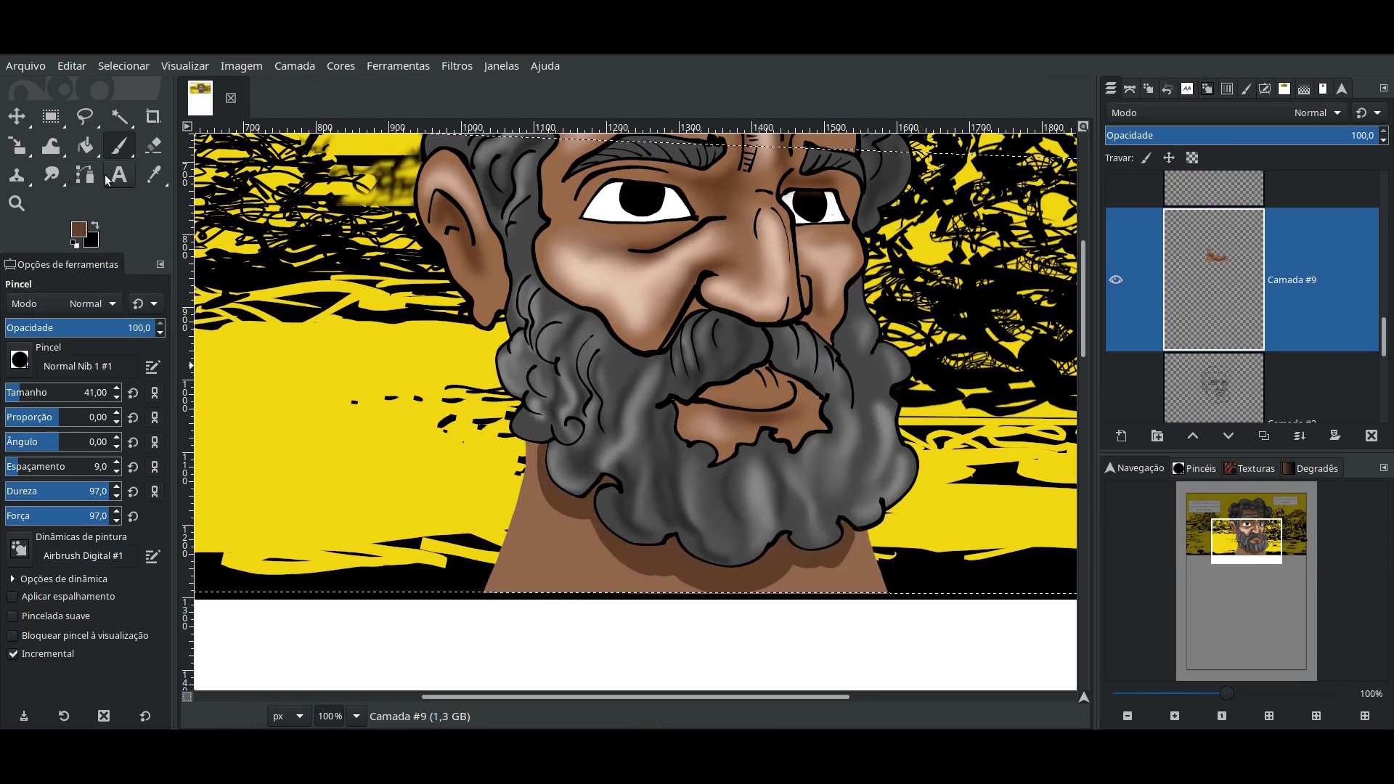
# - Blur the neck shadow and blend a soft pale highlight on the lower neck
pyautogui.hotkey('shift', 'u')
pyautogui.moveTo(593, 515); pyautogui.dragTo(695, 585)
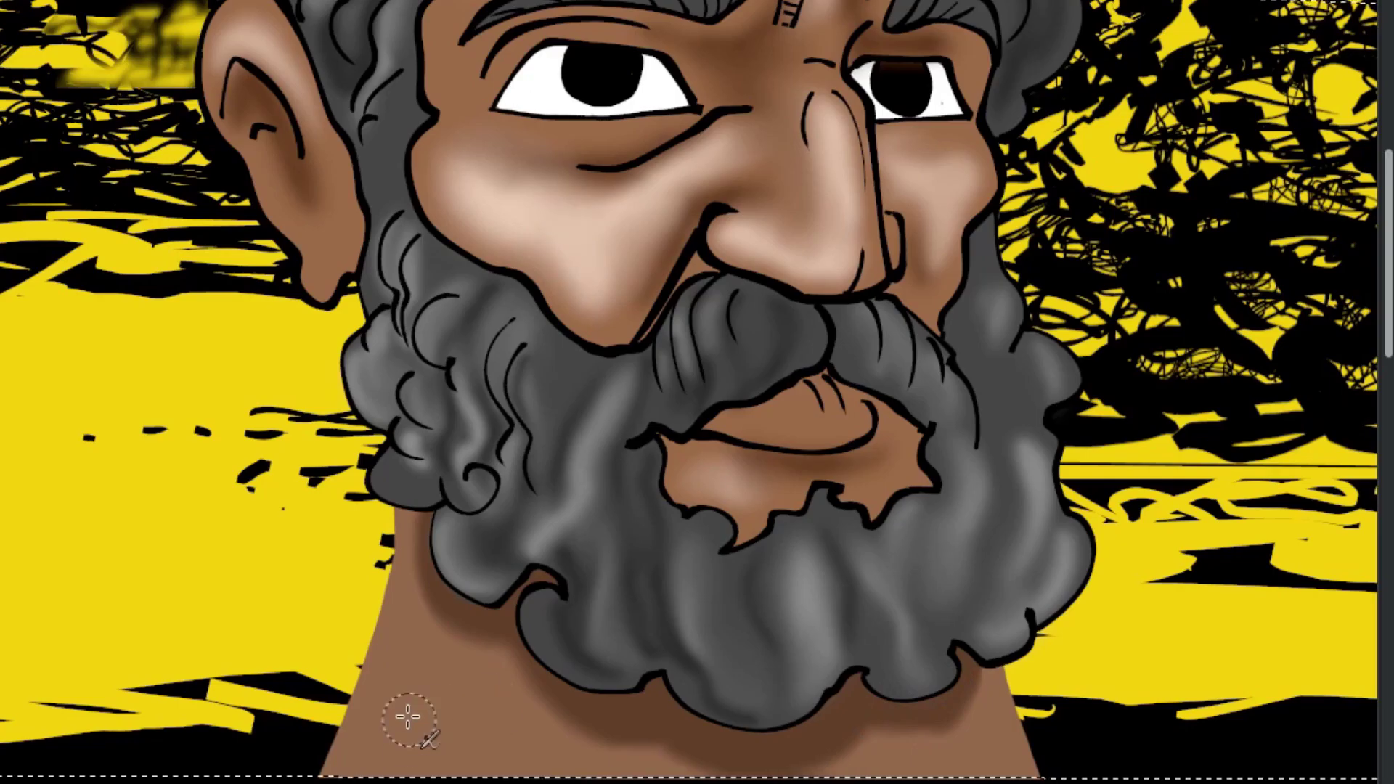
pyautogui.moveTo(407, 719); pyautogui.dragTo(414, 672)
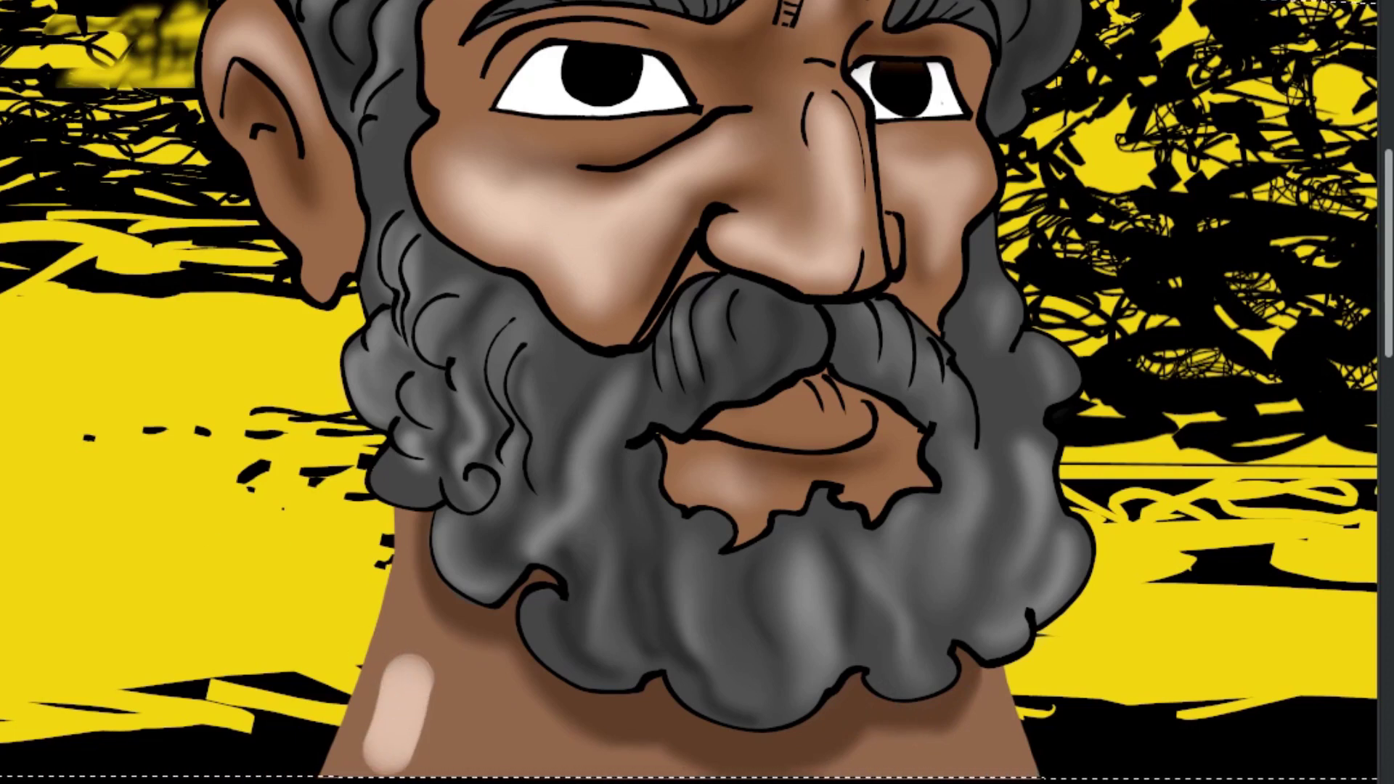
pyautogui.moveTo(421, 682)
pyautogui.mouseDown()
pyautogui.moveTo(415, 708)
pyautogui.moveTo(385, 697)
pyautogui.moveTo(408, 726)
pyautogui.moveTo(494, 733)
pyautogui.mouseUp()
pyautogui.moveTo(452, 691); pyautogui.dragTo(493, 726)
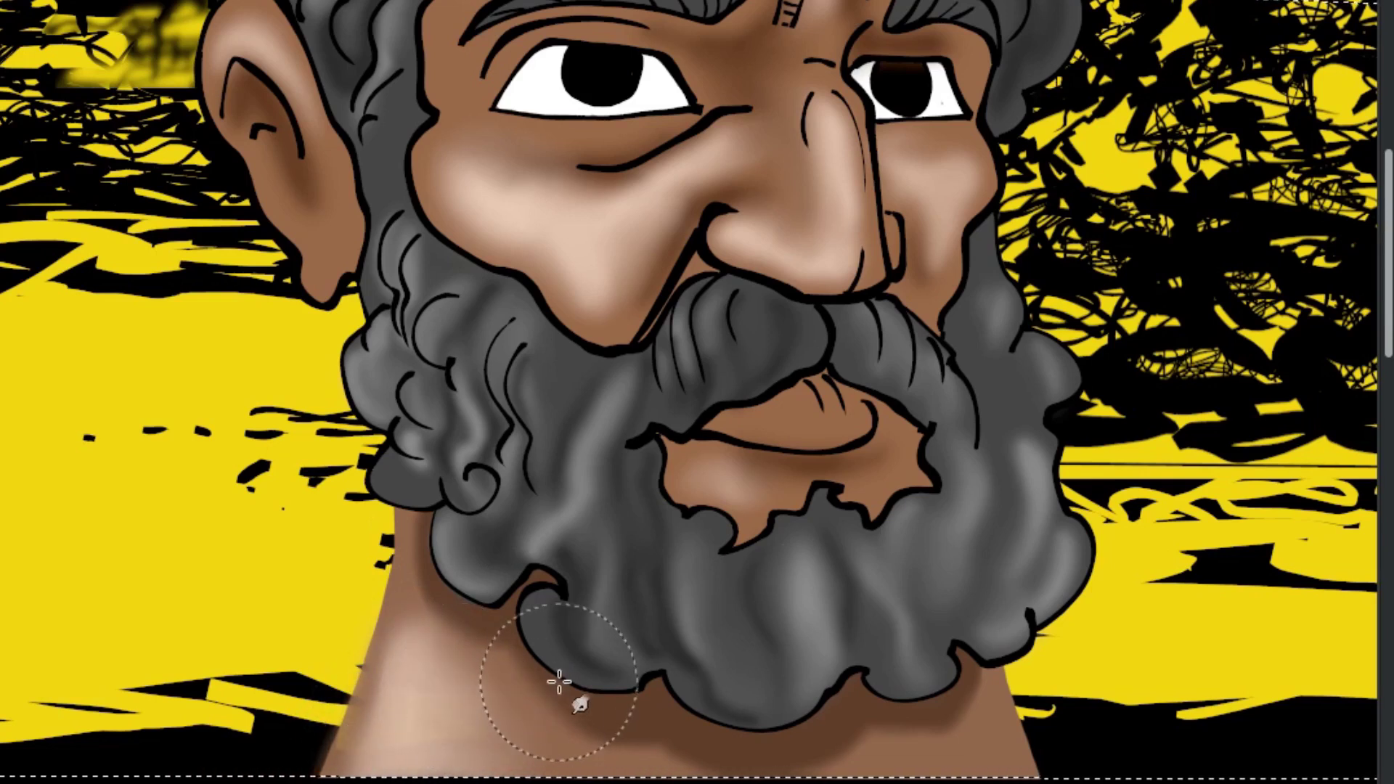
pyautogui.moveTo(971, 754); pyautogui.dragTo(935, 781)
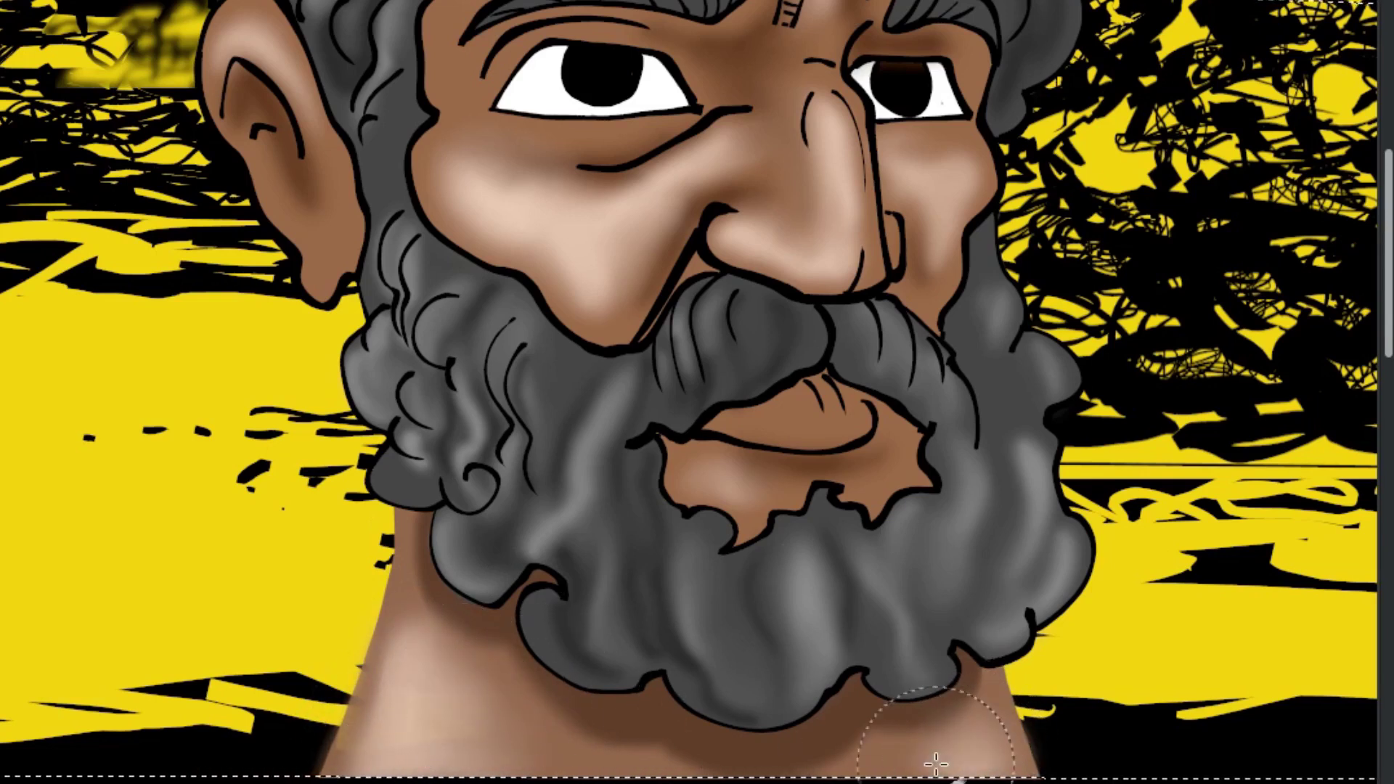
# - Centre the view on the bearded face and zoom out to 66.7% to show both caption boxes
pyautogui.scroll(-3, 936, 755)
pyautogui.scroll(-2, 762, 663)
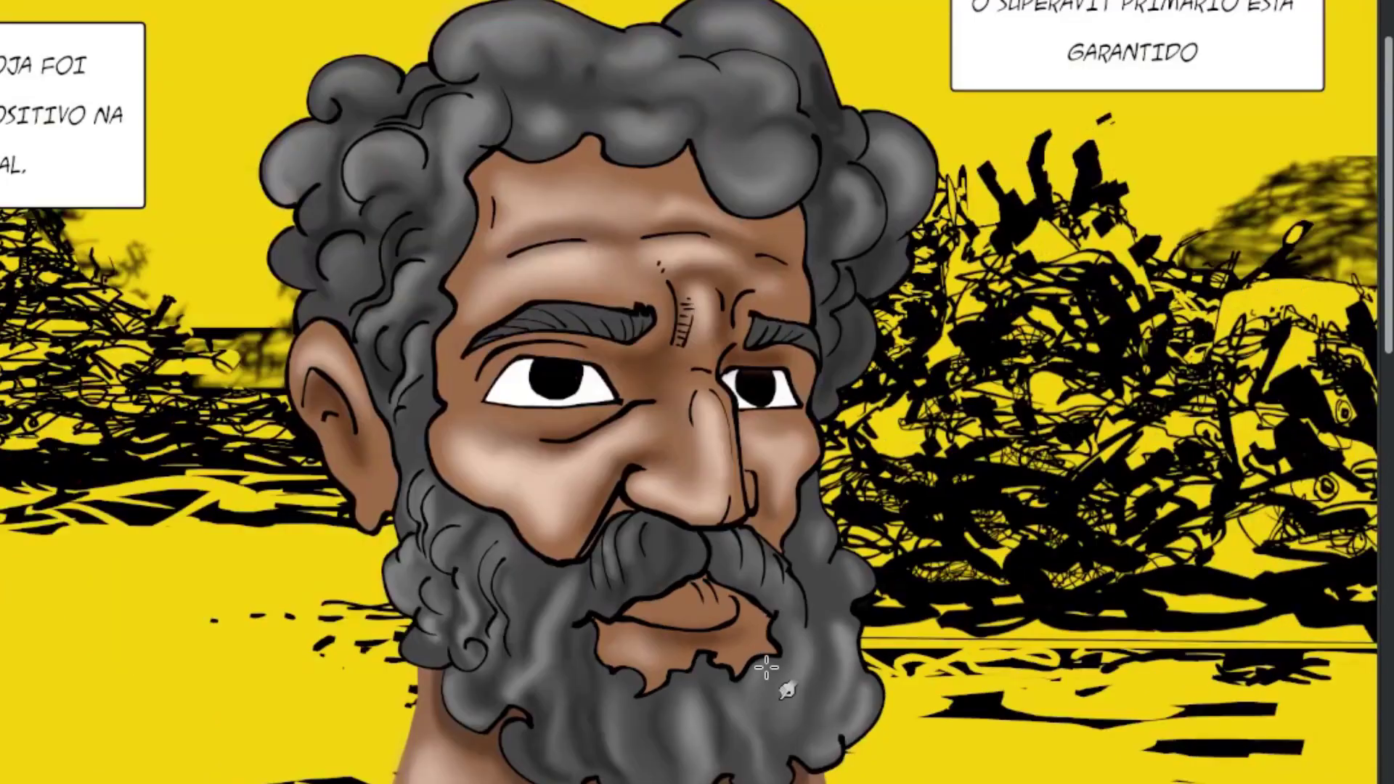
pyautogui.scroll(2, 697, 678)
pyautogui.scroll(1, 682, 661)
pyautogui.scroll(1, 654, 639)
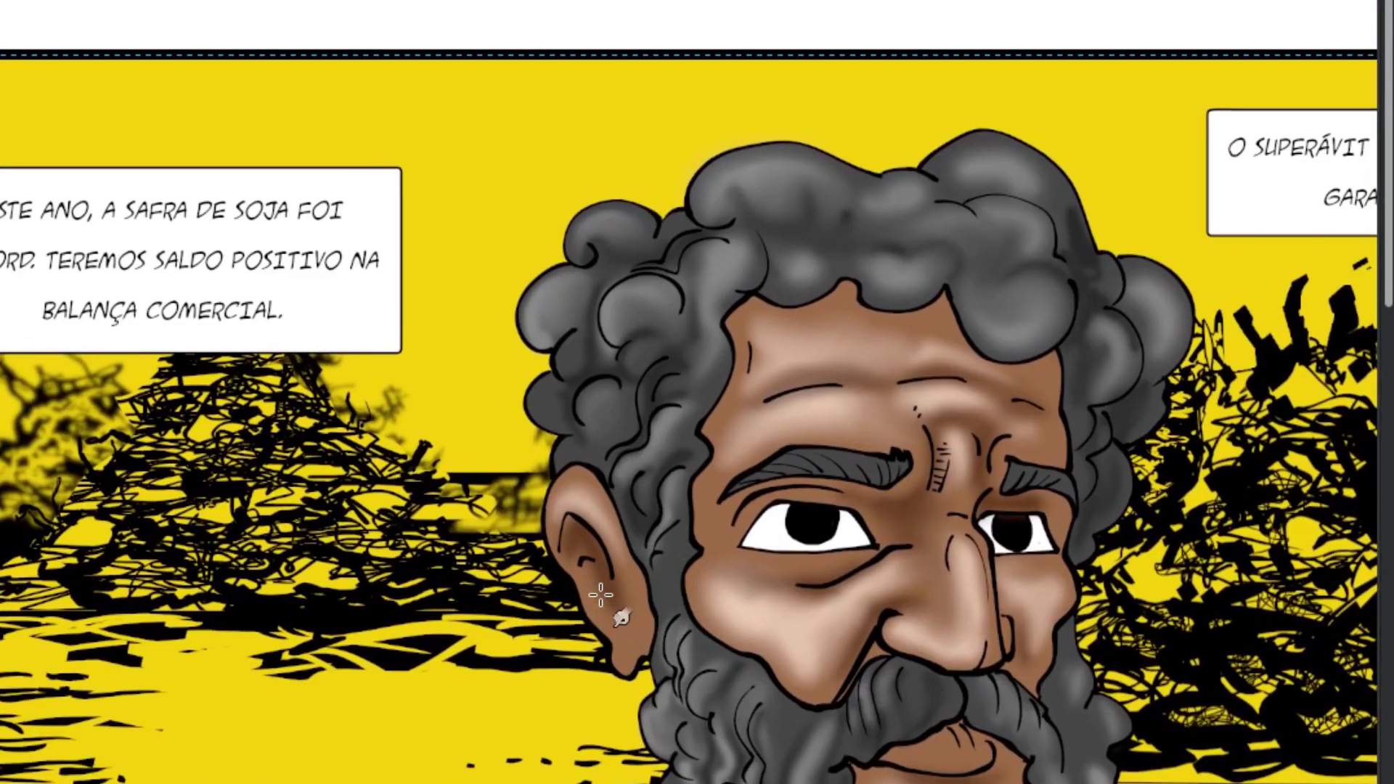
pyautogui.scroll(1, 601, 596)
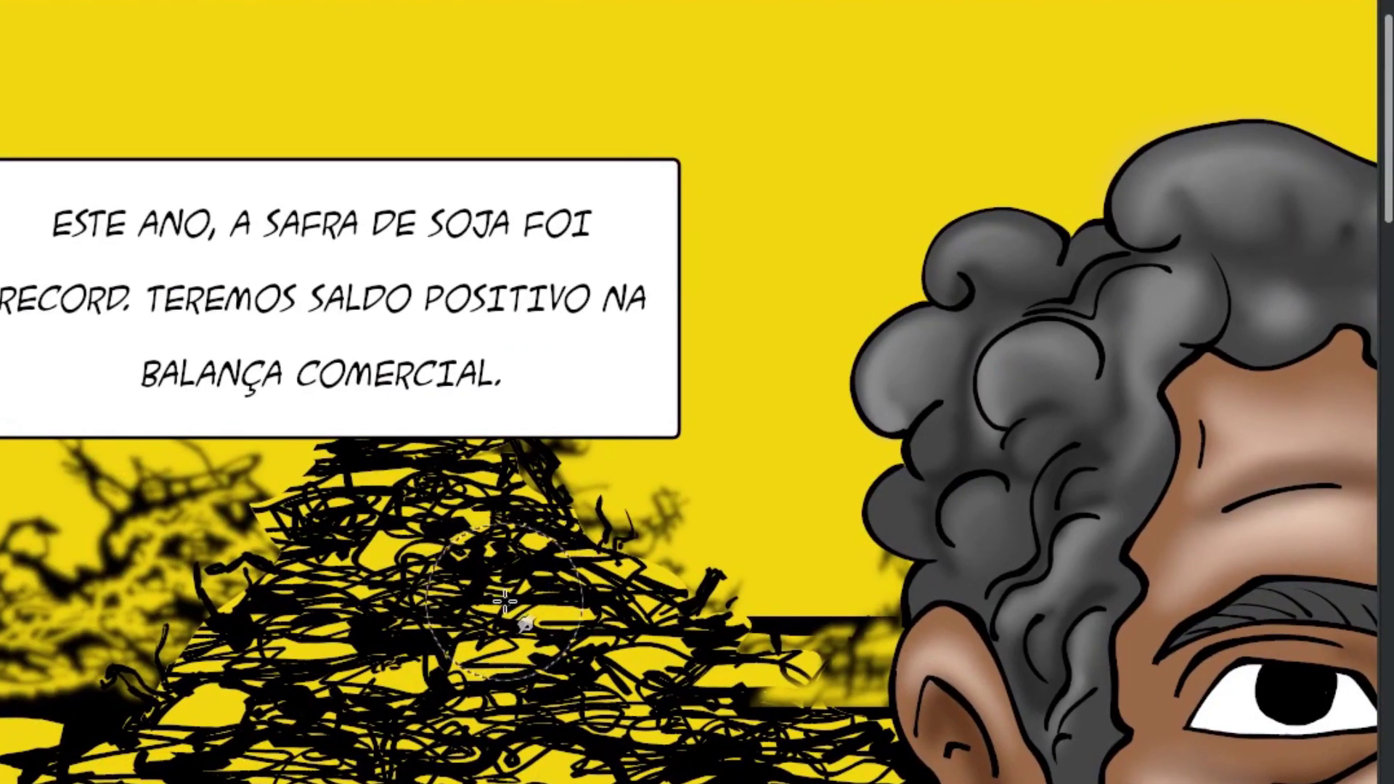
pyautogui.scroll(2, 475, 615)
pyautogui.scroll(-2, 509, 603)
pyautogui.scroll(2, 689, 730)
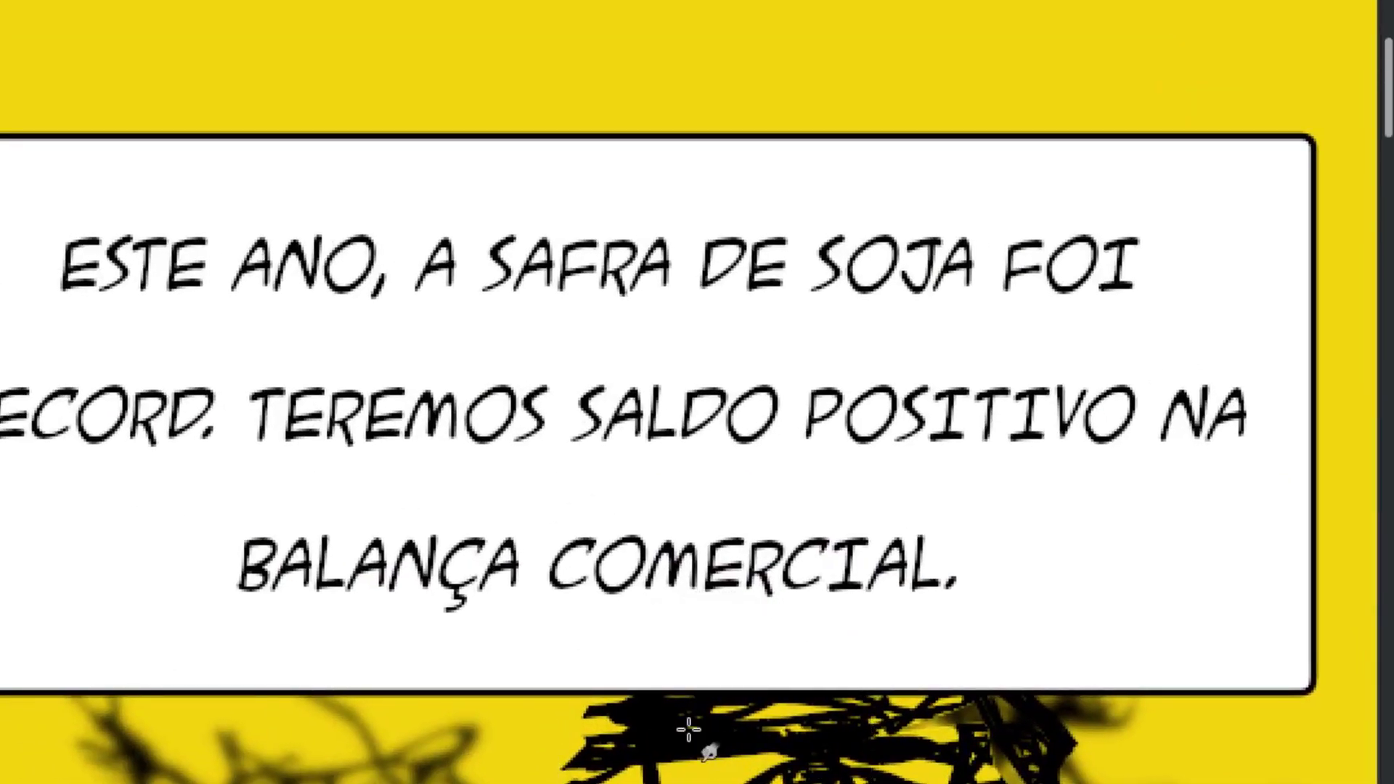
pyautogui.click(1128, 716)
pyautogui.click(1271, 559)
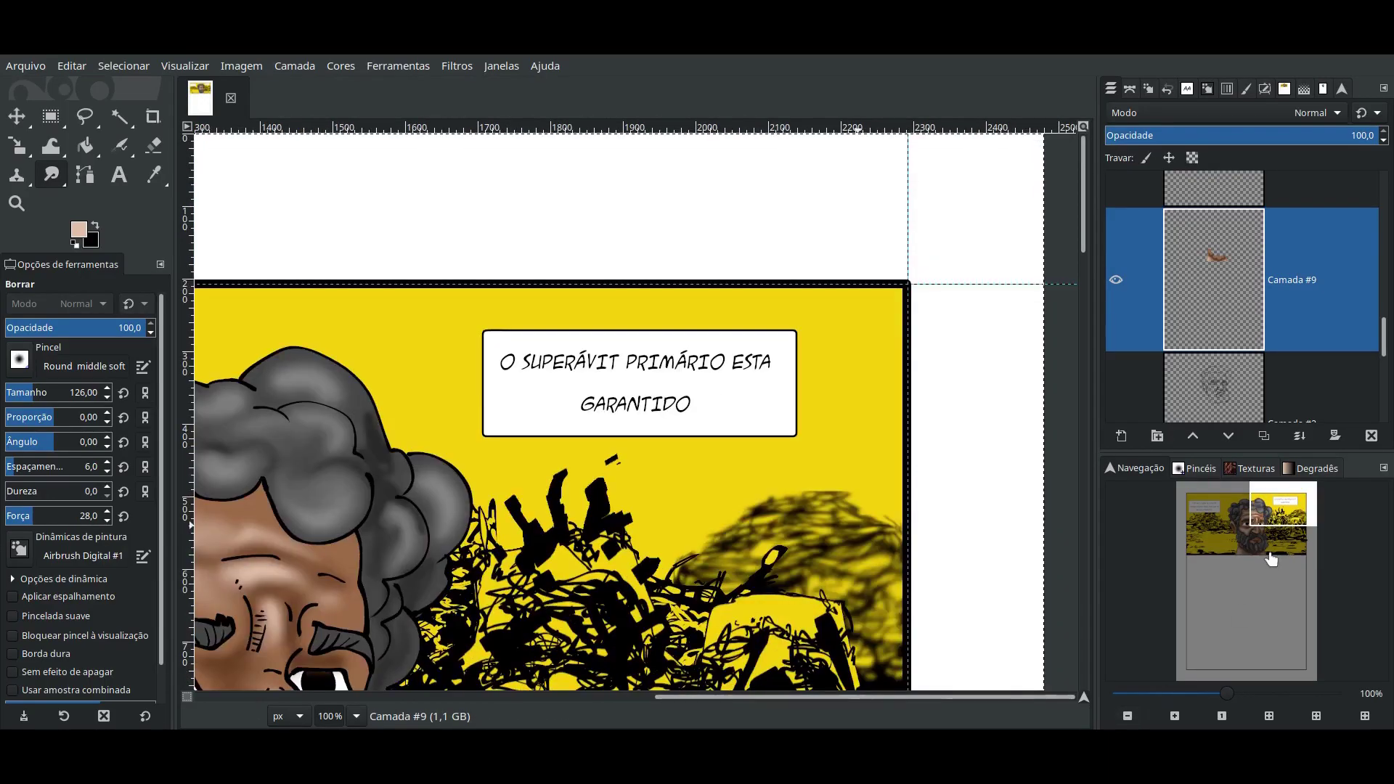
pyautogui.moveTo(1271, 559); pyautogui.dragTo(1249, 524)
pyautogui.click(1127, 716)
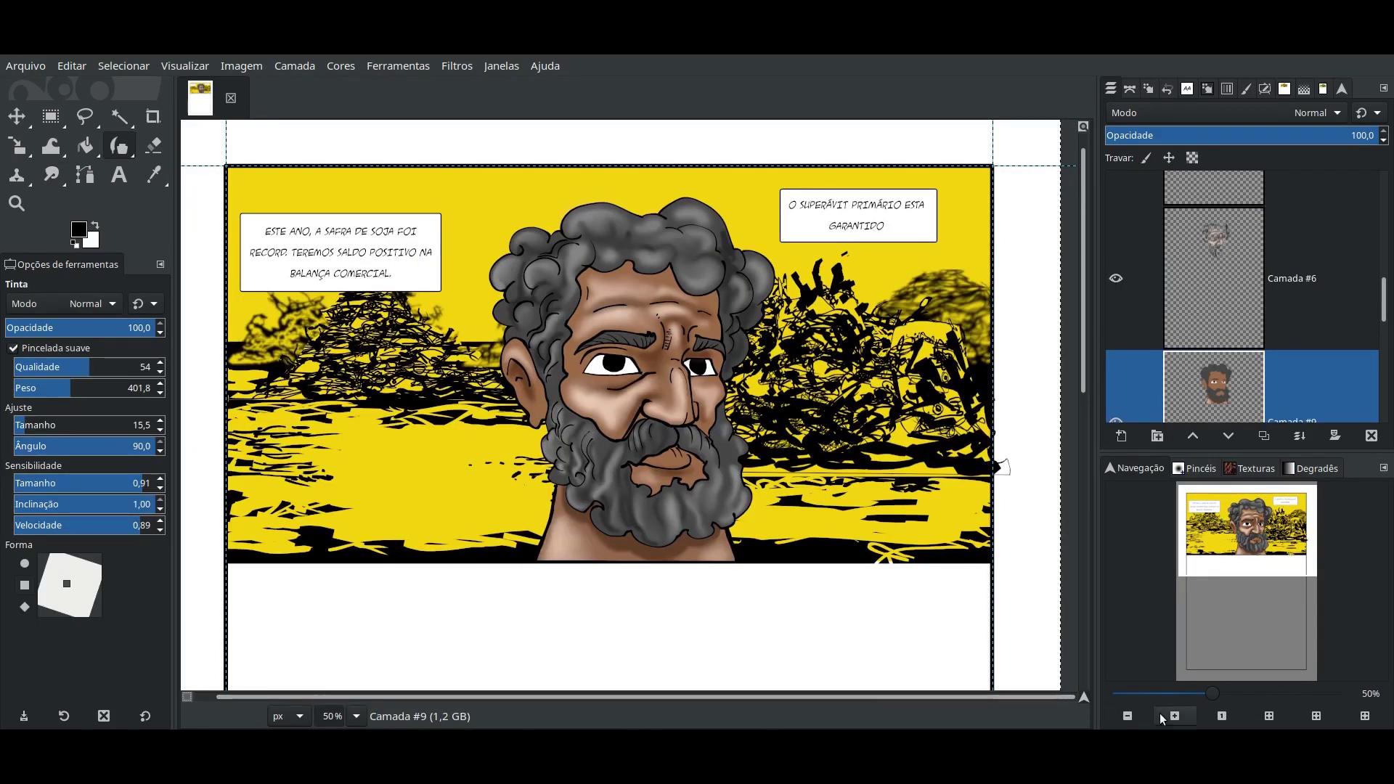
# - Crop the face layer to its content and shift it to the left
pyautogui.click(1222, 716)
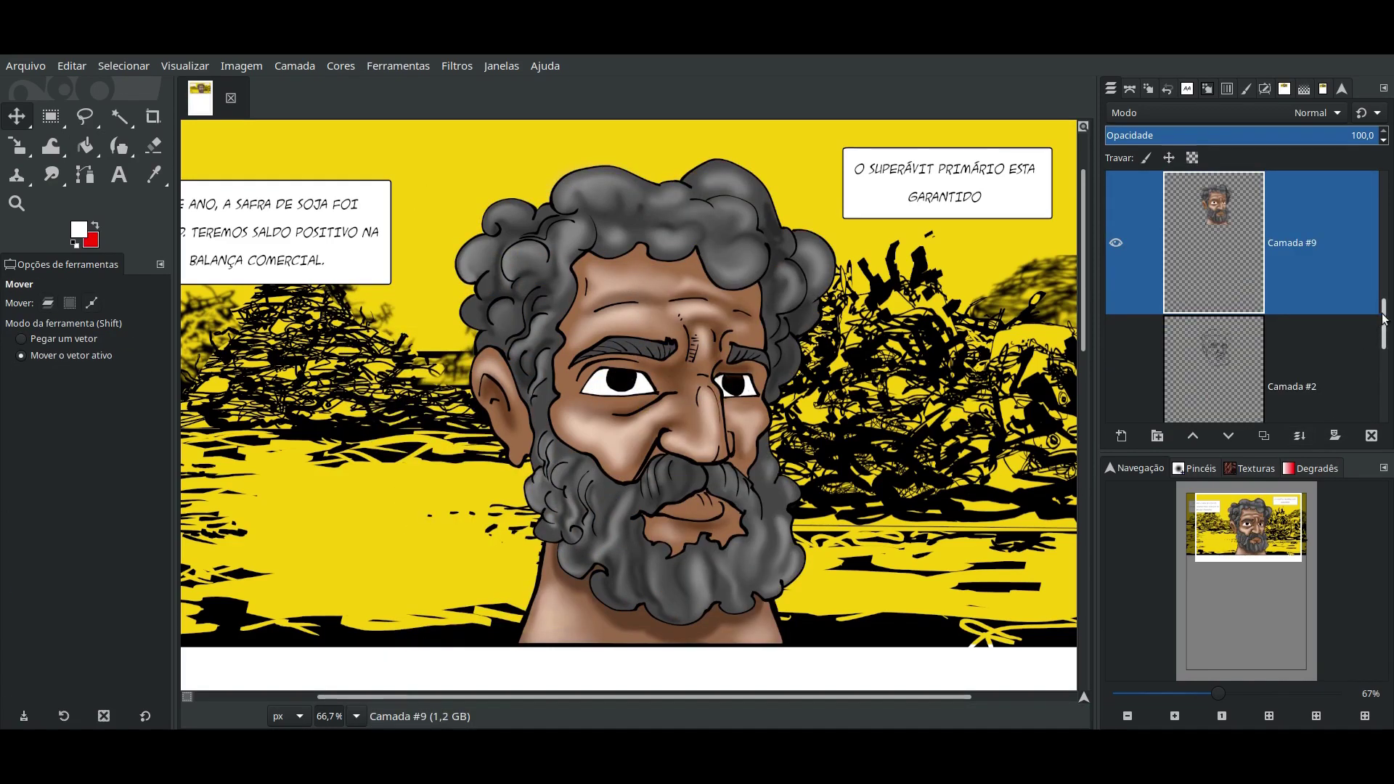
pyautogui.scroll(1, 1383, 318)
pyautogui.scroll(-1, 1292, 406)
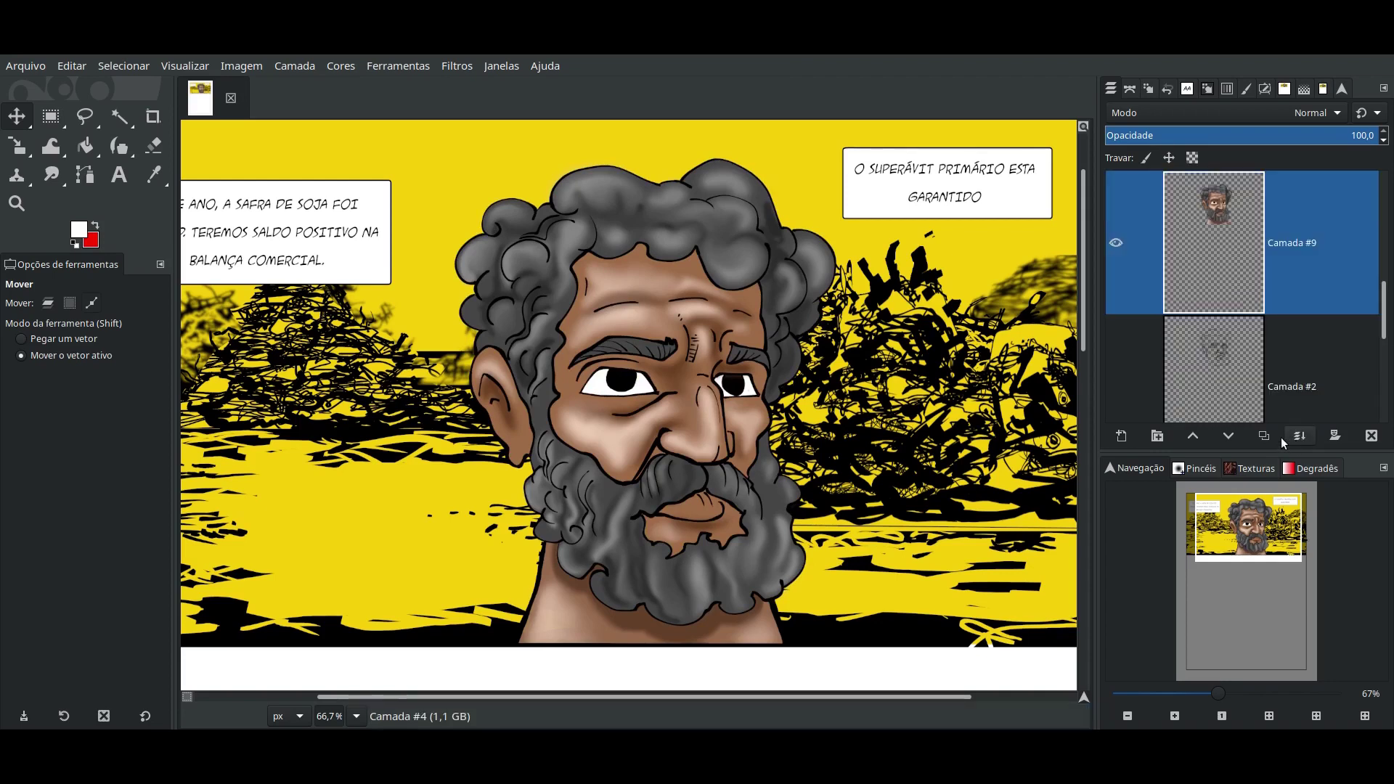
pyautogui.click(295, 66)
pyautogui.click(341, 374)
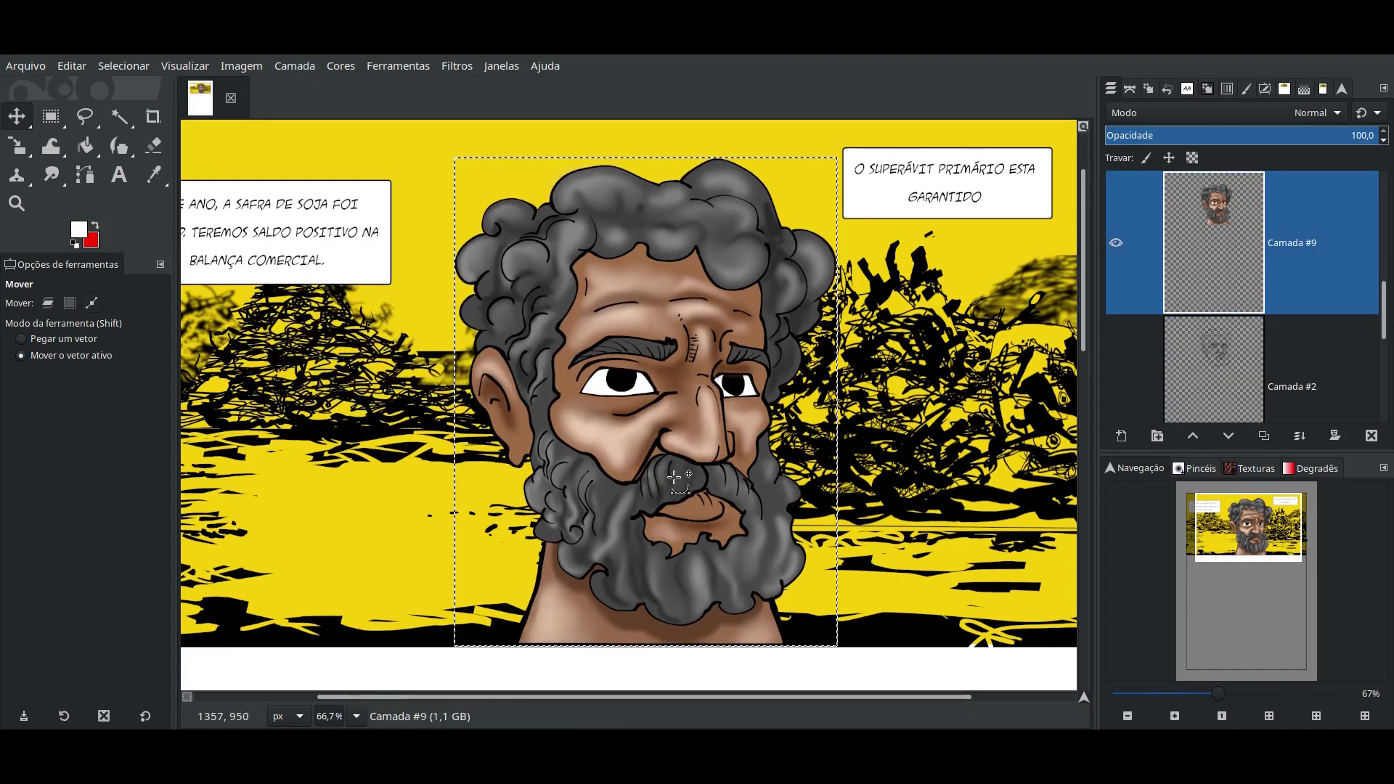
pyautogui.click(48, 303)
pyautogui.moveTo(684, 488)
pyautogui.mouseDown()
pyautogui.moveTo(518, 488)
pyautogui.moveTo(532, 511)
pyautogui.mouseUp()
# - Nudge the top-left caption box slightly and scale the face down toward 747×934 px
pyautogui.click(21, 338)
pyautogui.scroll(3, 369, 327)
pyautogui.moveTo(368, 327); pyautogui.dragTo(365, 321)
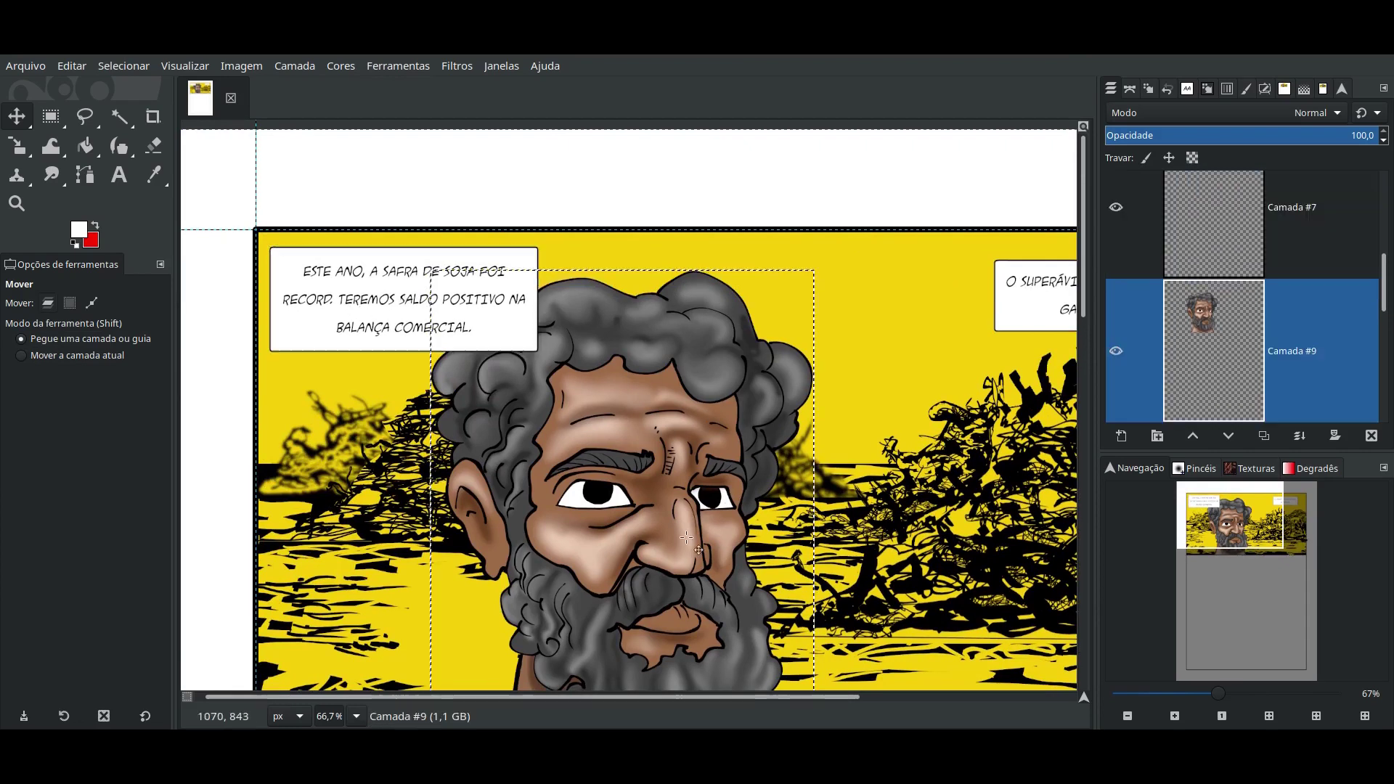
pyautogui.click(17, 148)
pyautogui.moveTo(813, 271); pyautogui.dragTo(755, 396)
# - Apply the reduced scale and turn the floating face into its own layer
pyautogui.click(1022, 251)
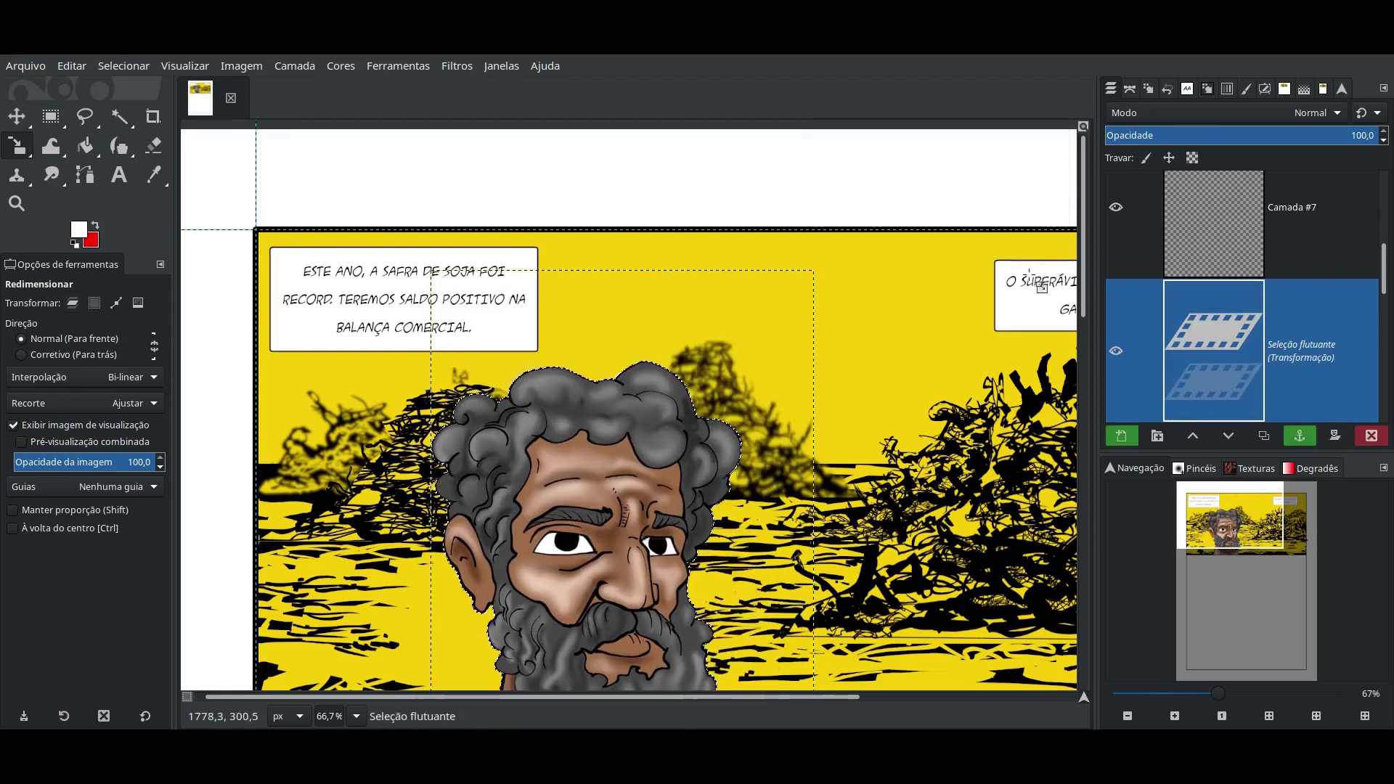
pyautogui.click(1122, 436)
pyautogui.click(1170, 695)
pyautogui.moveTo(1238, 600); pyautogui.dragTo(1250, 553)
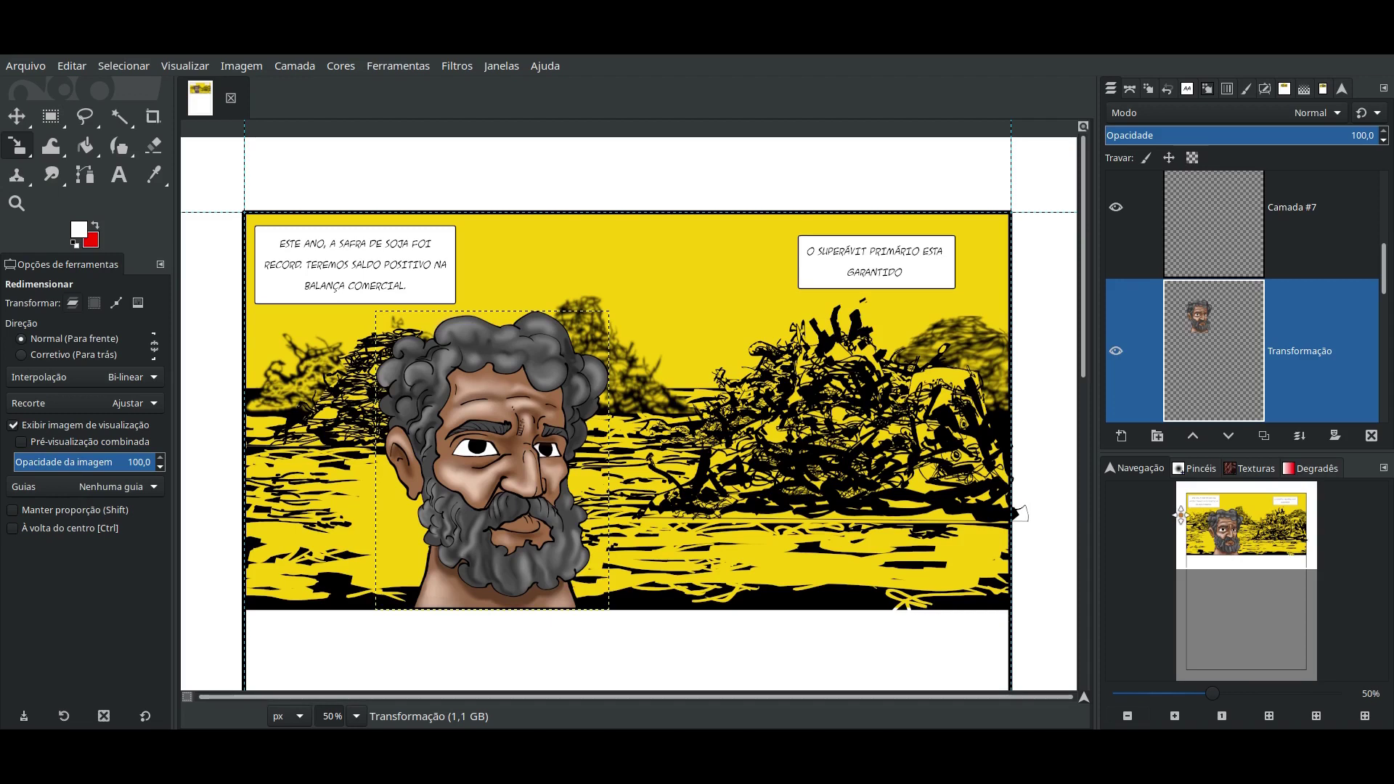
# - Move the smaller face to the centre of the yellow panel
pyautogui.press('m')
pyautogui.moveTo(497, 481)
pyautogui.mouseDown()
pyautogui.moveTo(714, 481)
pyautogui.moveTo(632, 467)
pyautogui.mouseUp()
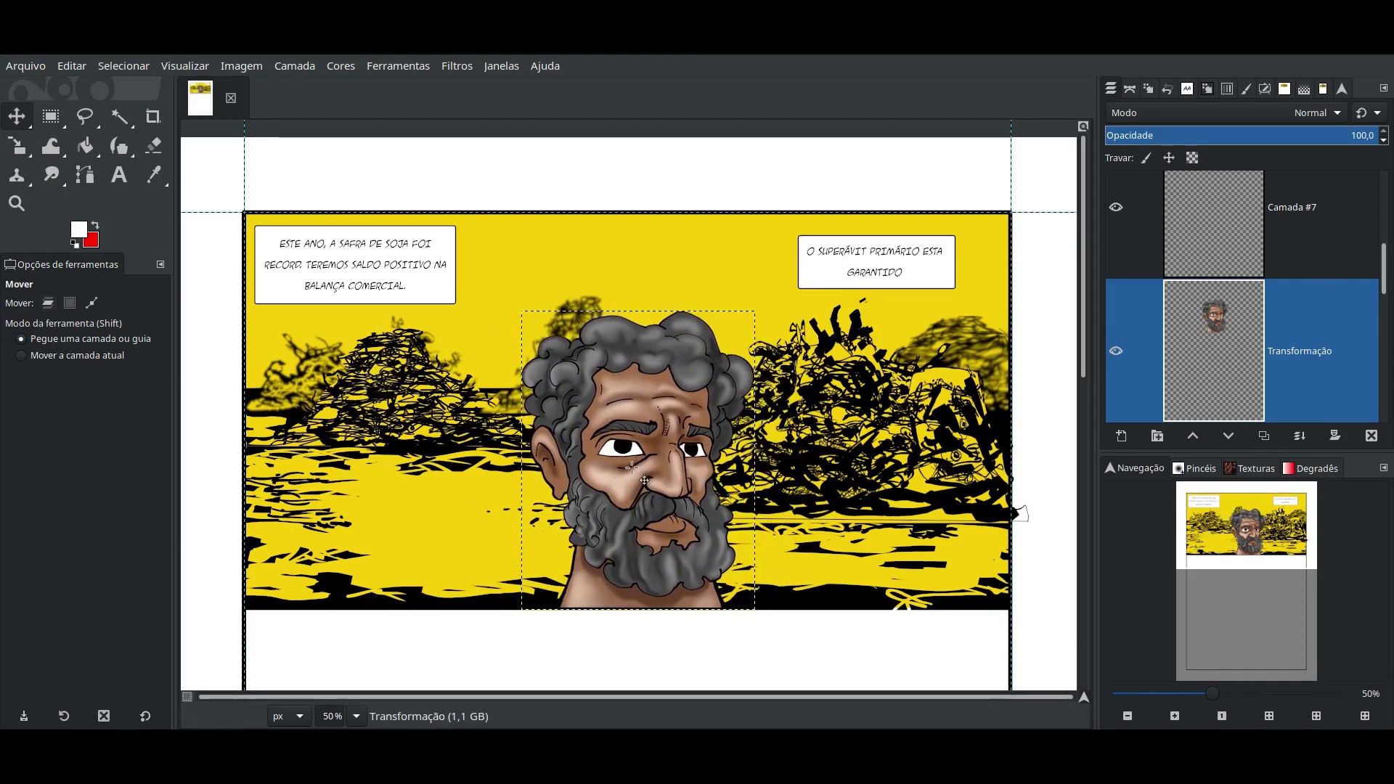
pyautogui.press('+')
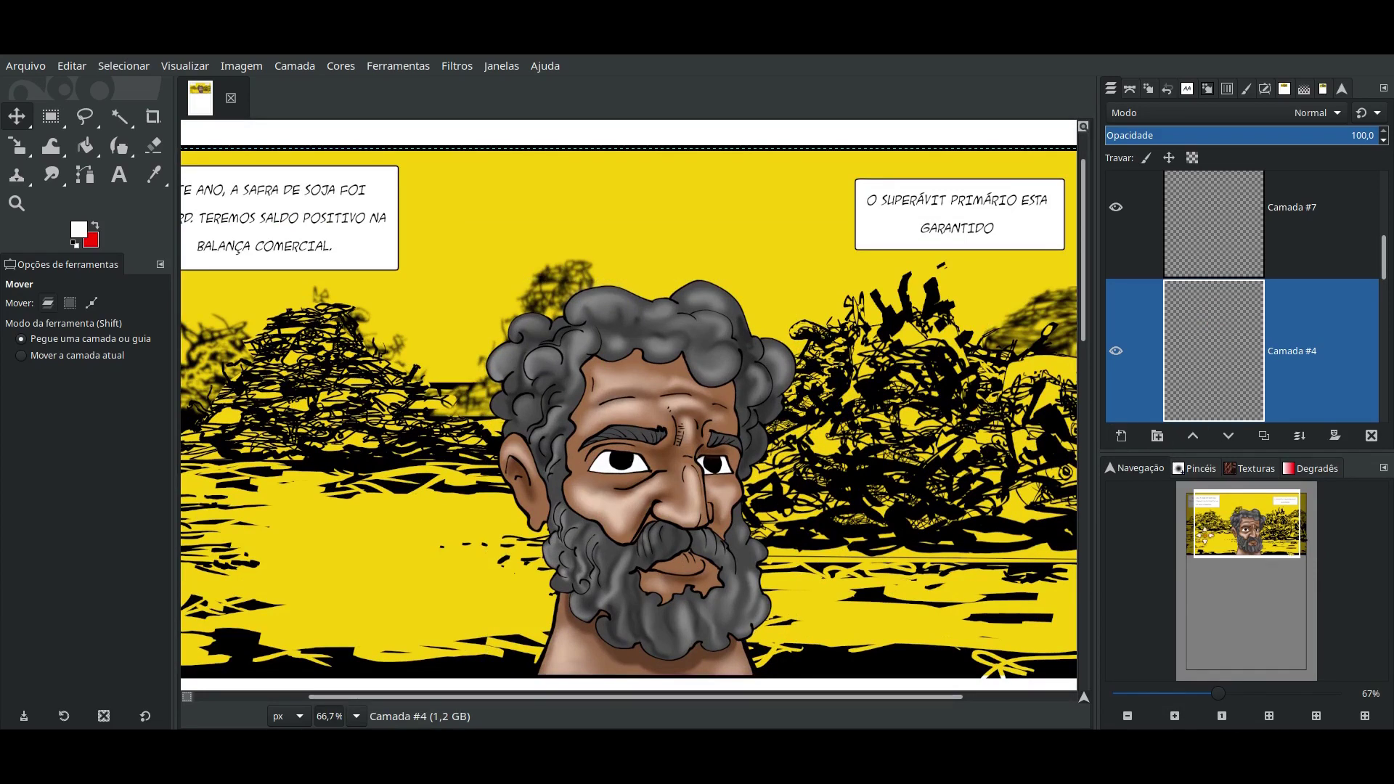
# - Draw an oval selection in the panel's lower left, beside the face
pyautogui.hscroll(-3, 630, 405)
pyautogui.rightClick(62, 134)
pyautogui.click(130, 137)
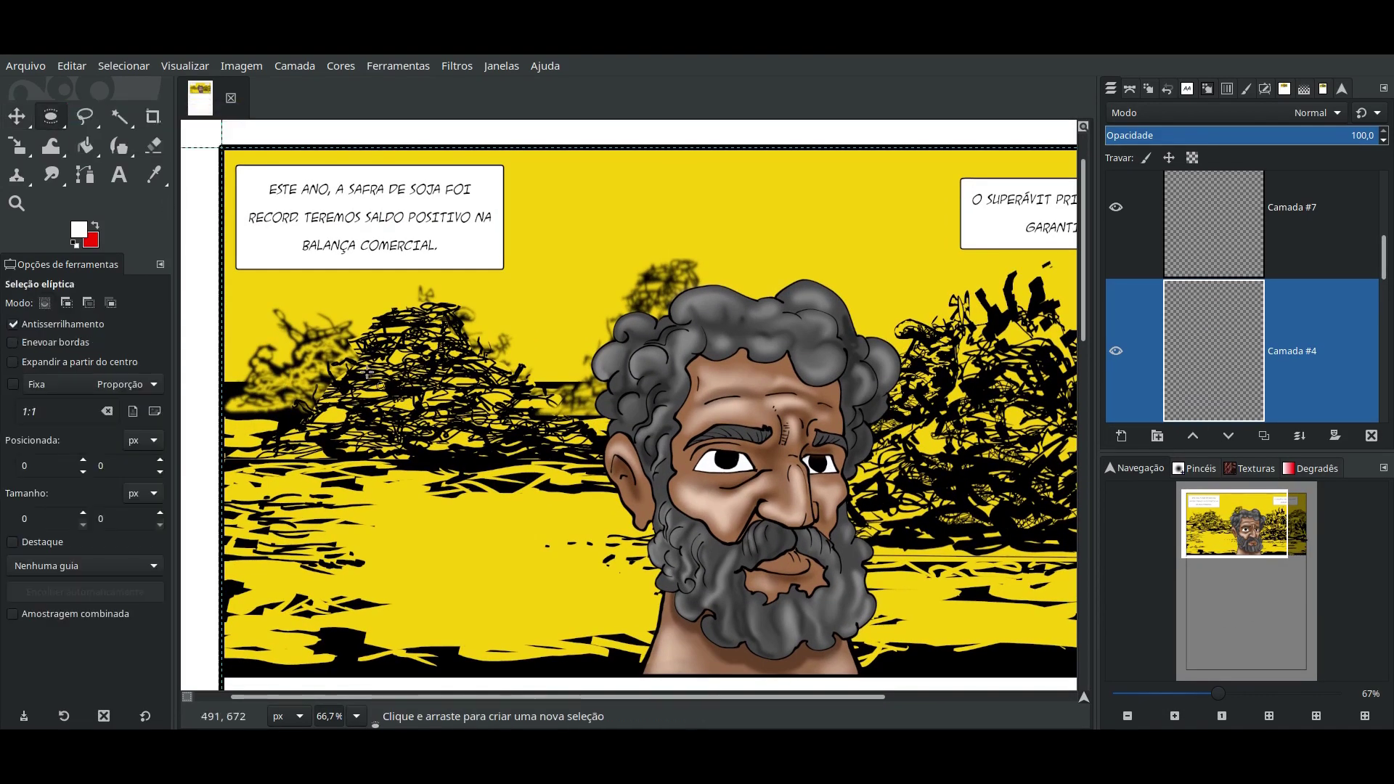
pyautogui.moveTo(303, 494); pyautogui.dragTo(611, 662)
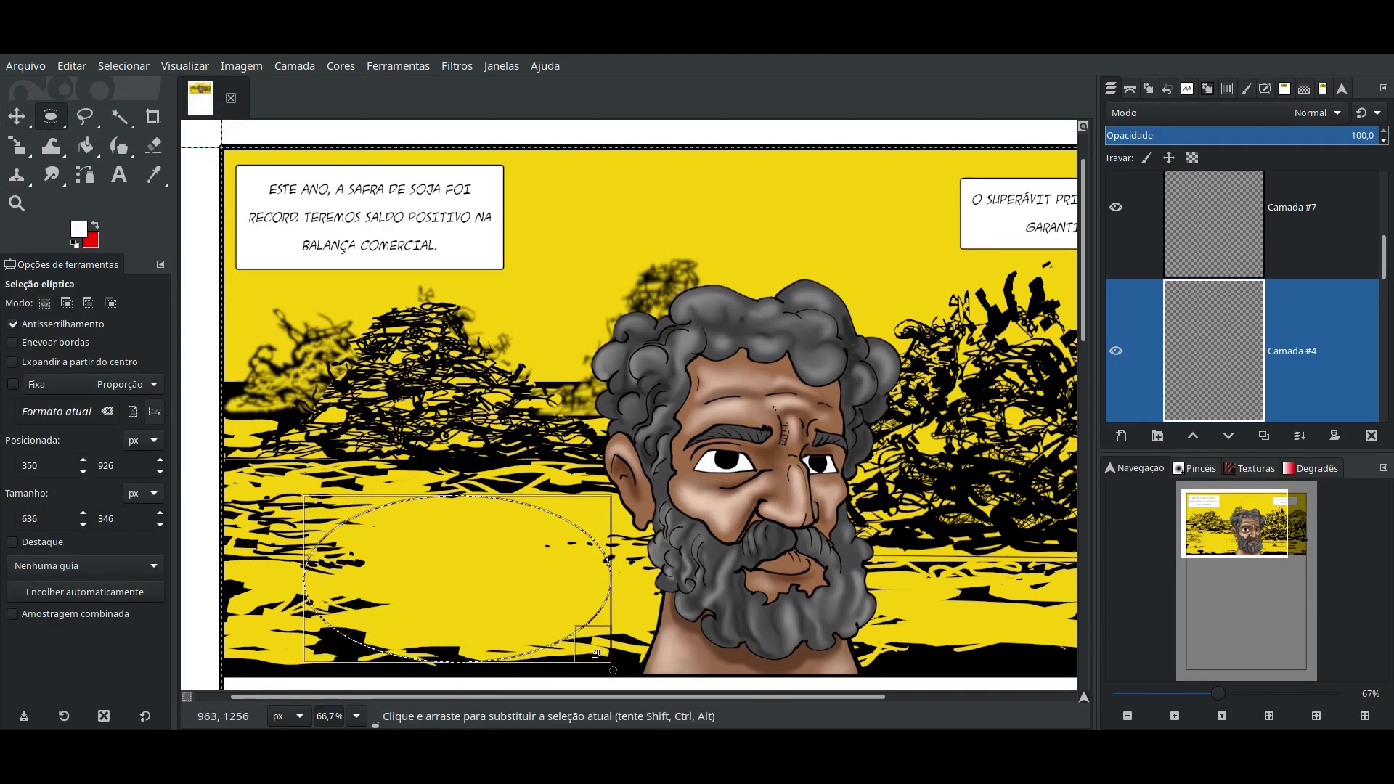
# - Add black text 'OUTRO DIA EU TAVA SONHANDO QUE TINHA UMA FAZENDA' at 60 px in ACME Secret Agent BB
pyautogui.click(119, 174)
pyautogui.press('d')
pyautogui.moveTo(365, 489)
pyautogui.mouseDown()
pyautogui.moveTo(627, 660)
pyautogui.moveTo(613, 671)
pyautogui.mouseUp()
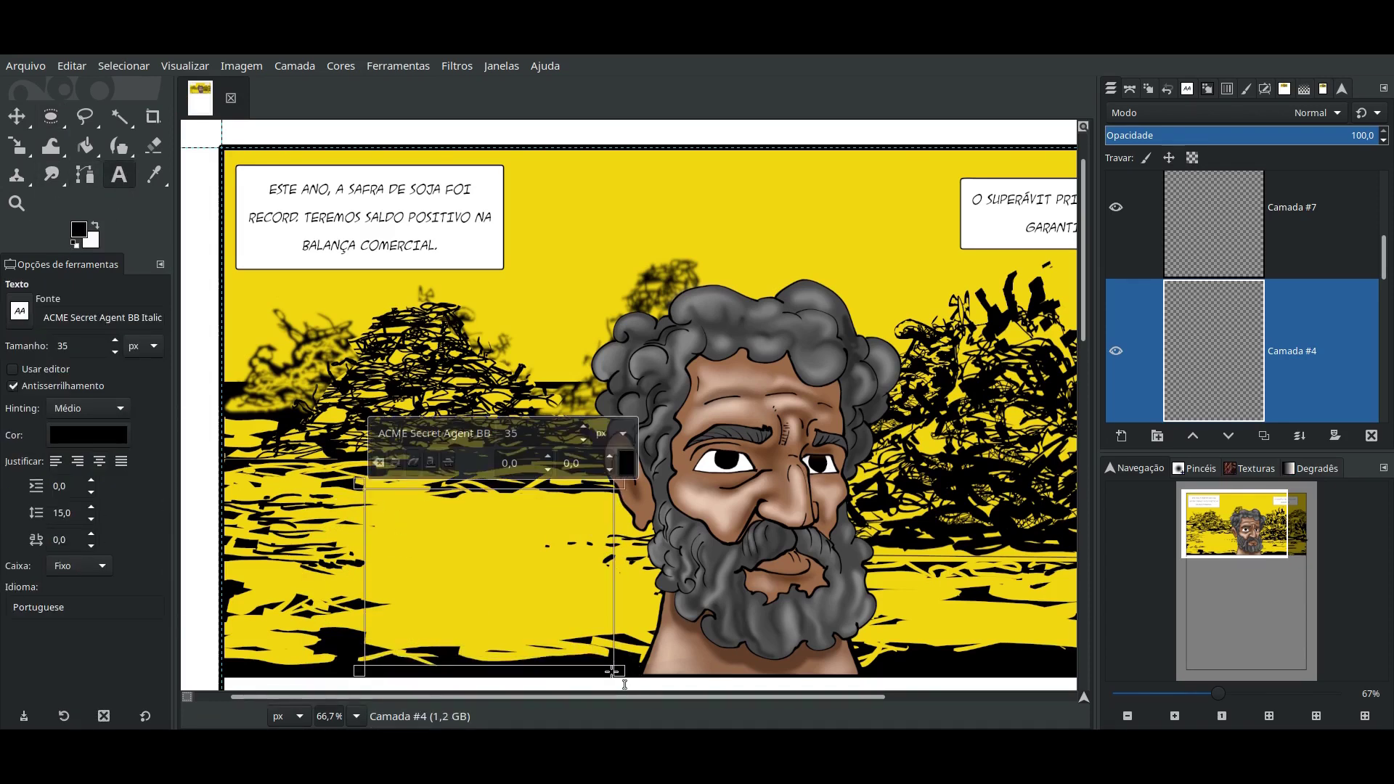
pyautogui.write('OUTR')
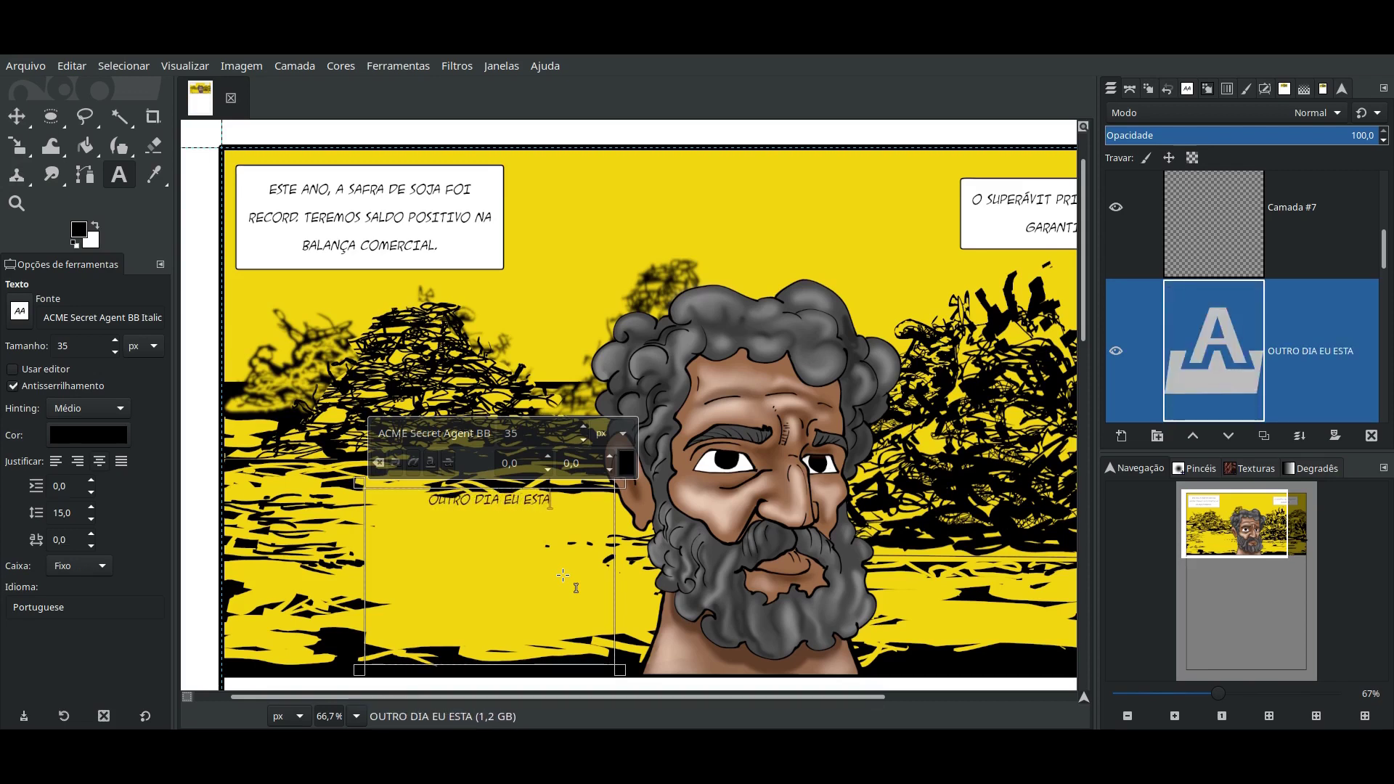
pyautogui.write('O DIA EU TAVA SONHANDO QUE TINHA UMA FAZENDA')
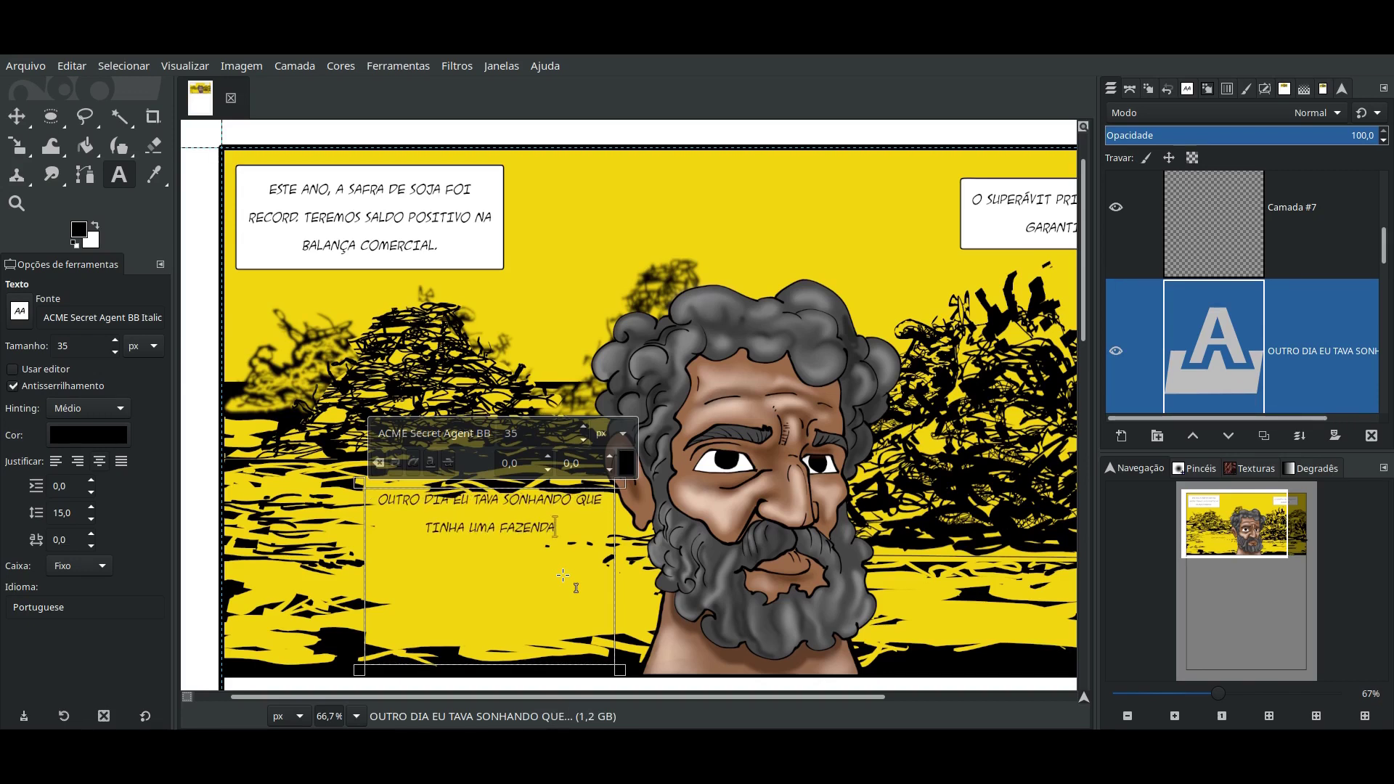
pyautogui.hotkey('ctrl', 'a')
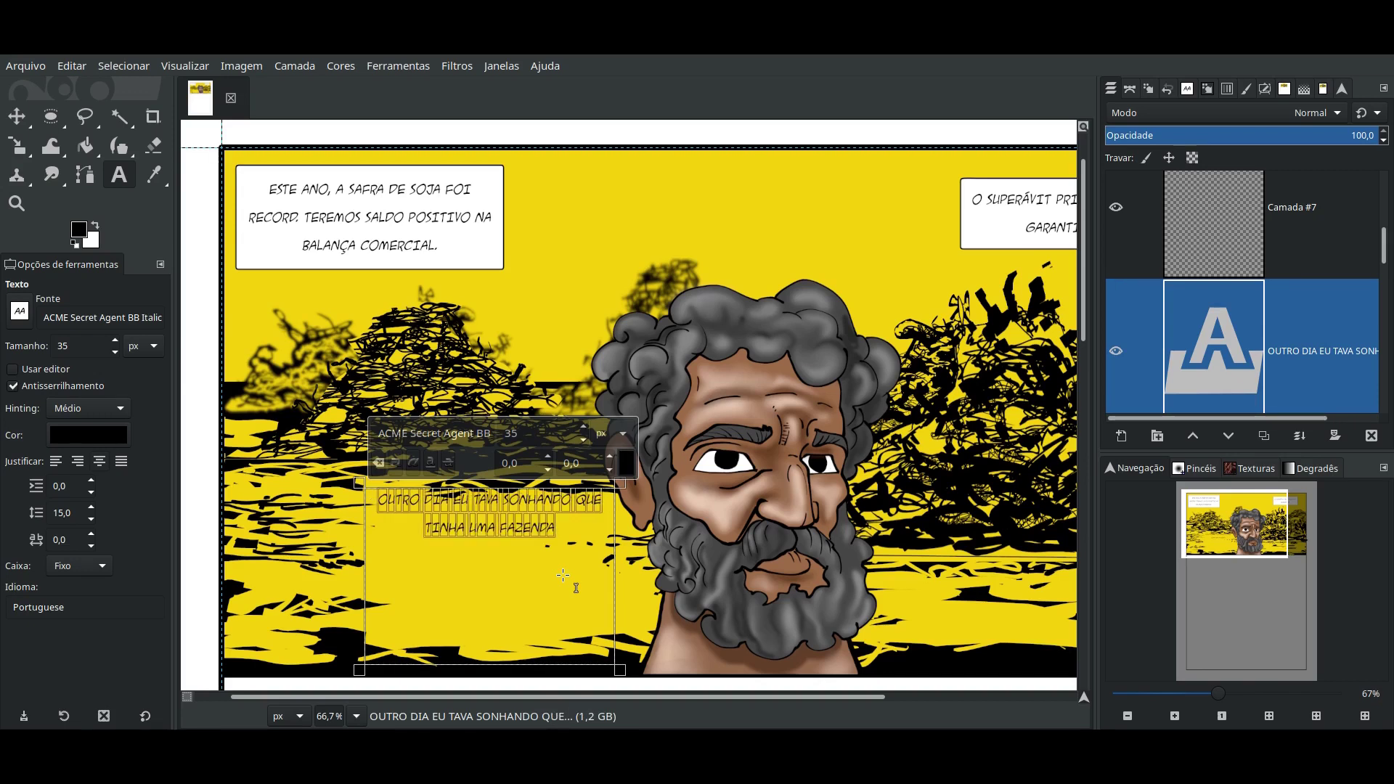
pyautogui.click(115, 343)
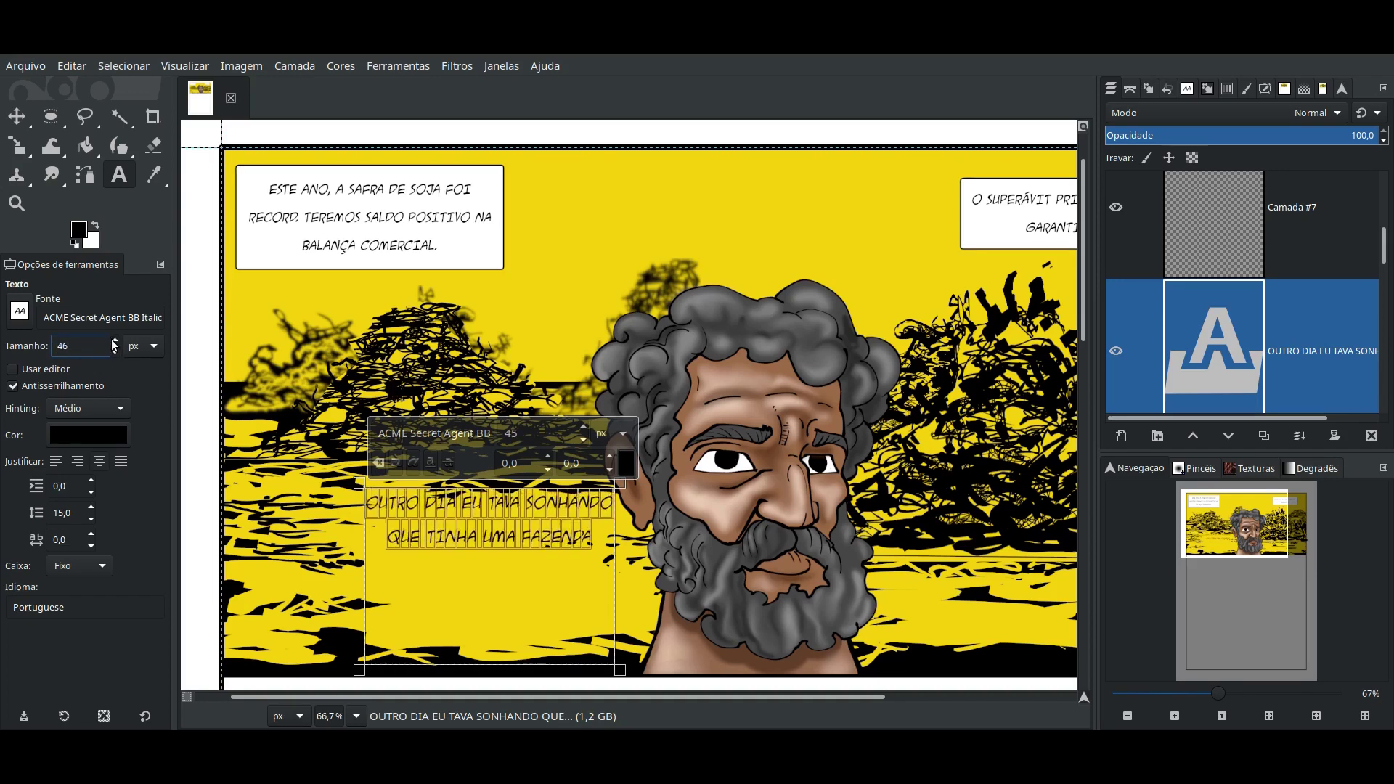
pyautogui.click(115, 352)
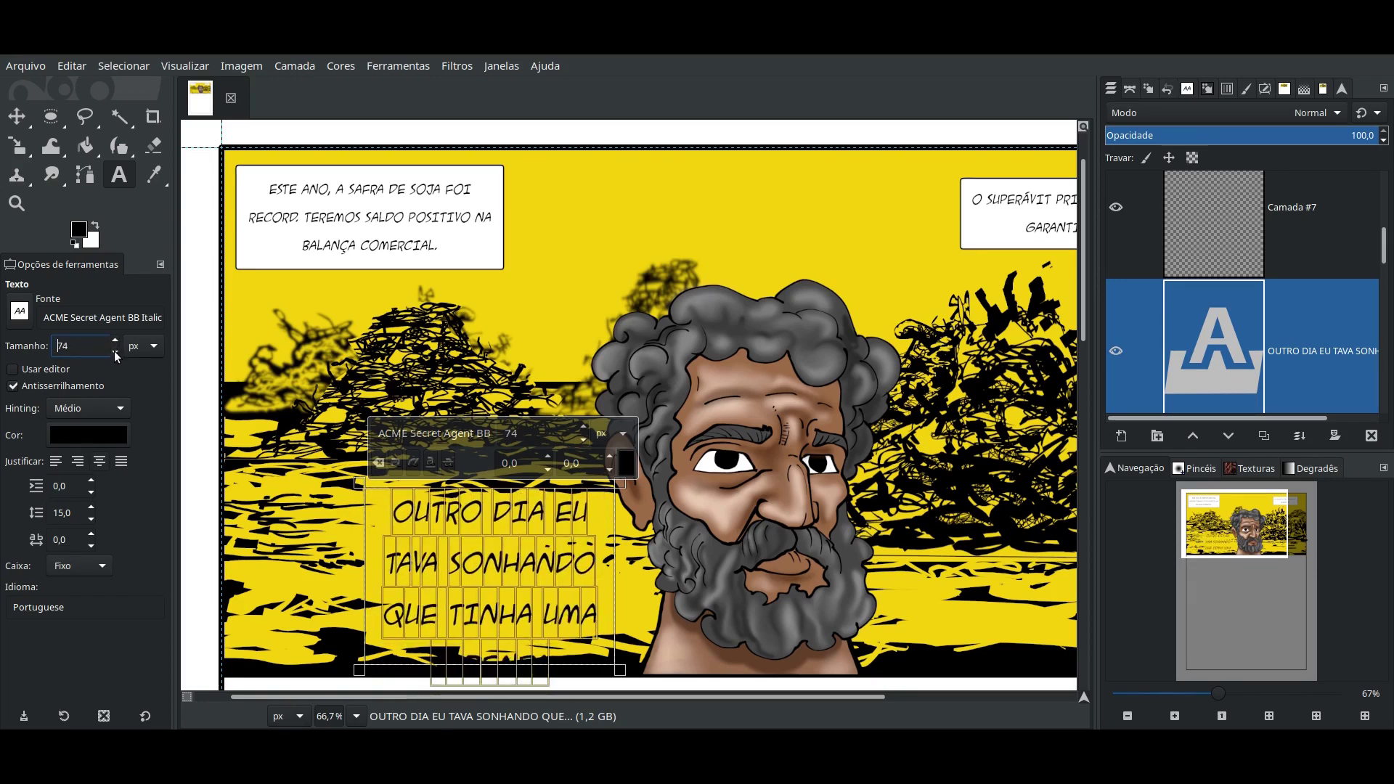
pyautogui.click(115, 352)
pyautogui.click(115, 352)
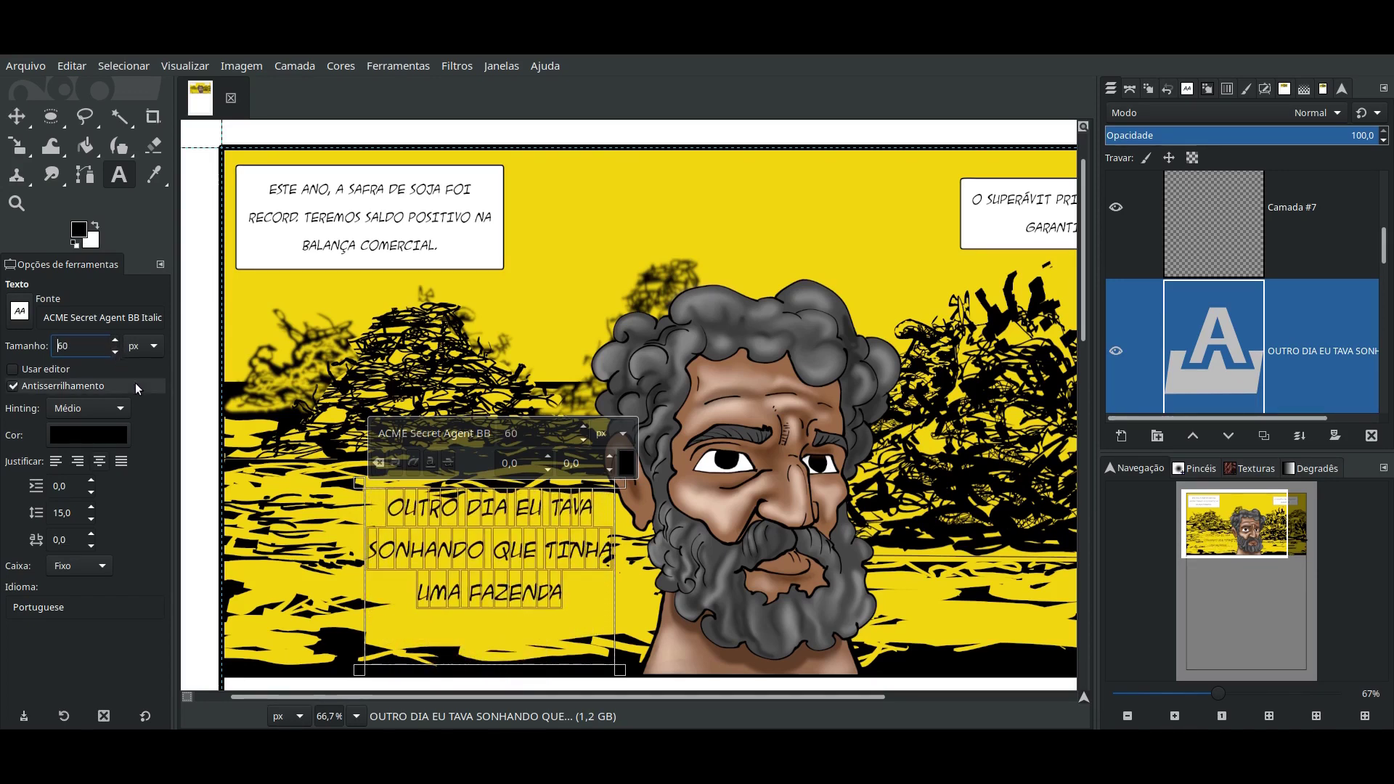
pyautogui.click(553, 601)
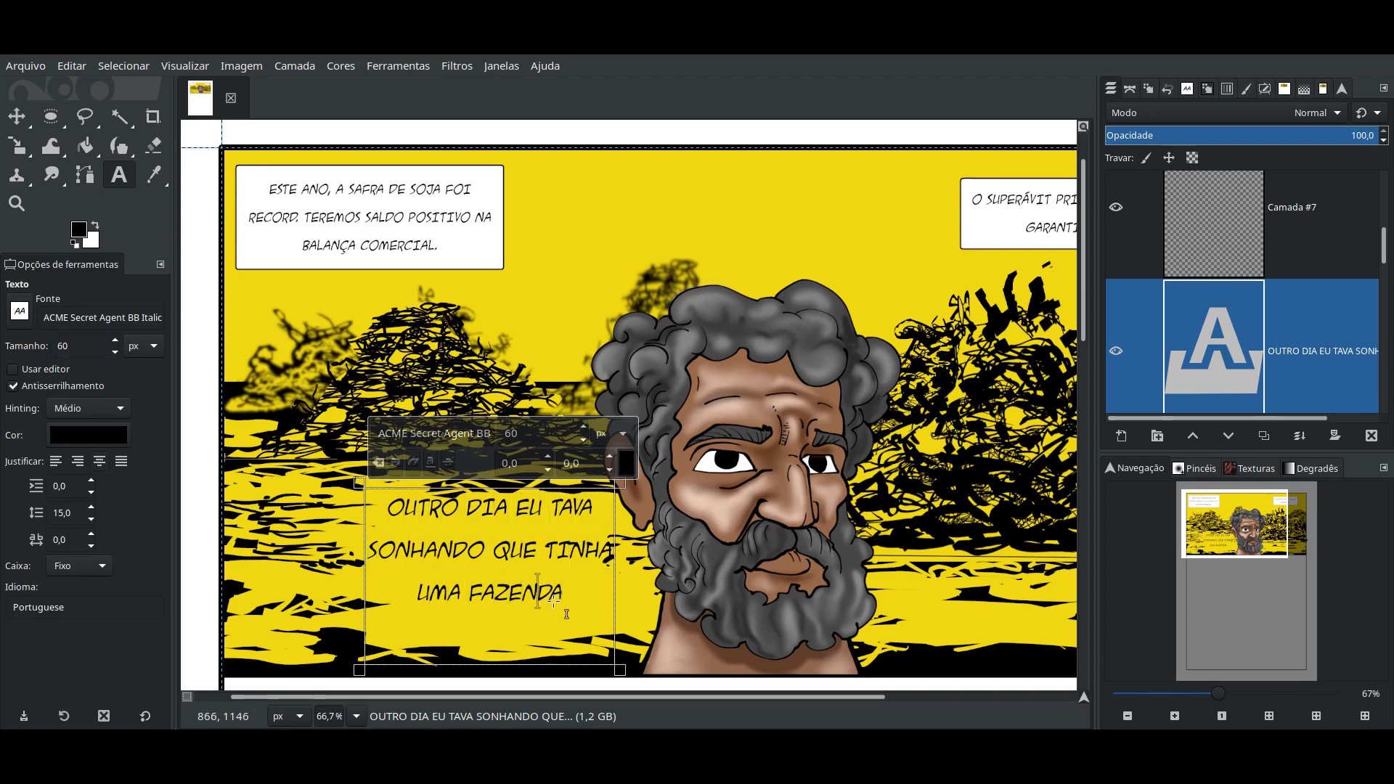
pyautogui.click(29, 122)
# - Fill a widened oval around the caption with white on Camada #4
pyautogui.scroll(-2, 1379, 265)
pyautogui.click(1306, 305)
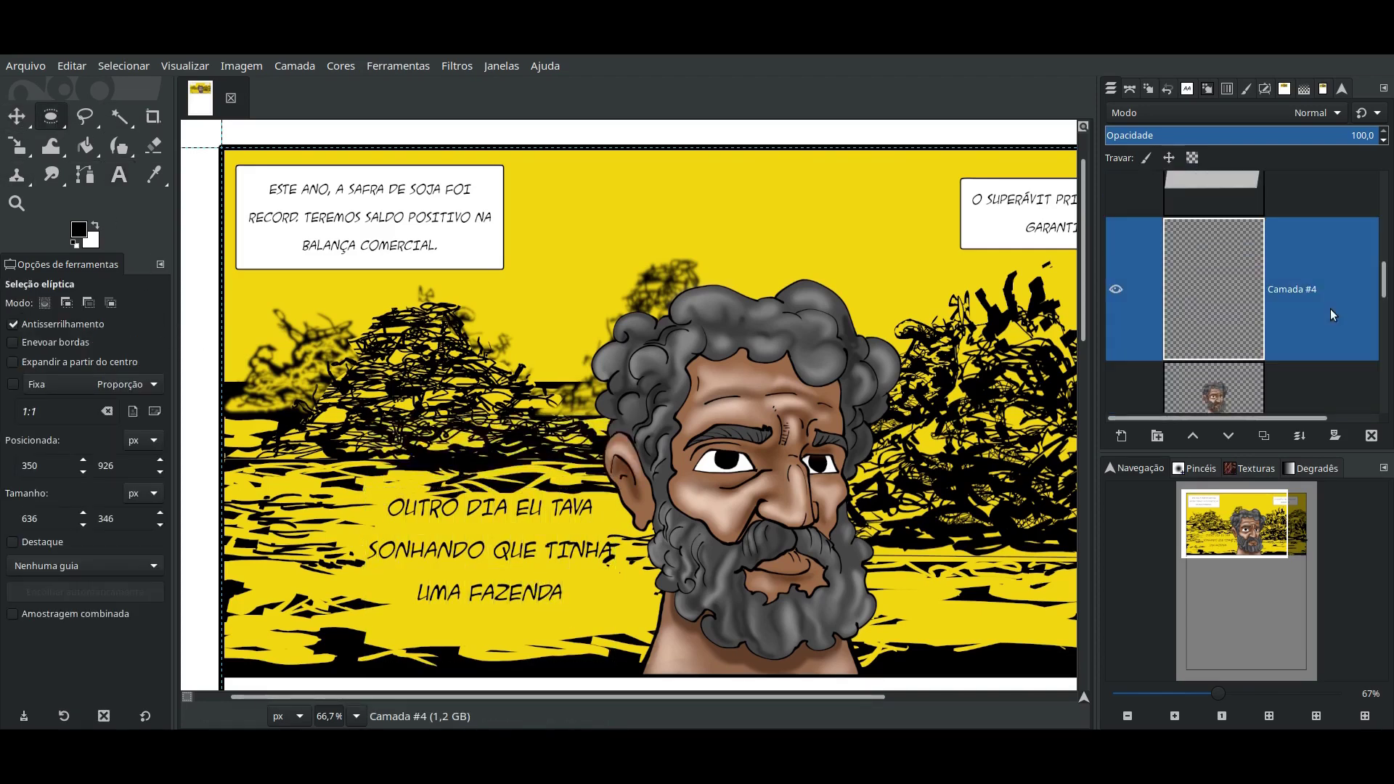
pyautogui.moveTo(354, 480); pyautogui.dragTo(628, 661)
pyautogui.moveTo(490, 479); pyautogui.dragTo(491, 461)
pyautogui.moveTo(626, 559); pyautogui.dragTo(628, 559)
pyautogui.moveTo(357, 574); pyautogui.dragTo(348, 575)
pyautogui.click(95, 227)
pyautogui.click(85, 146)
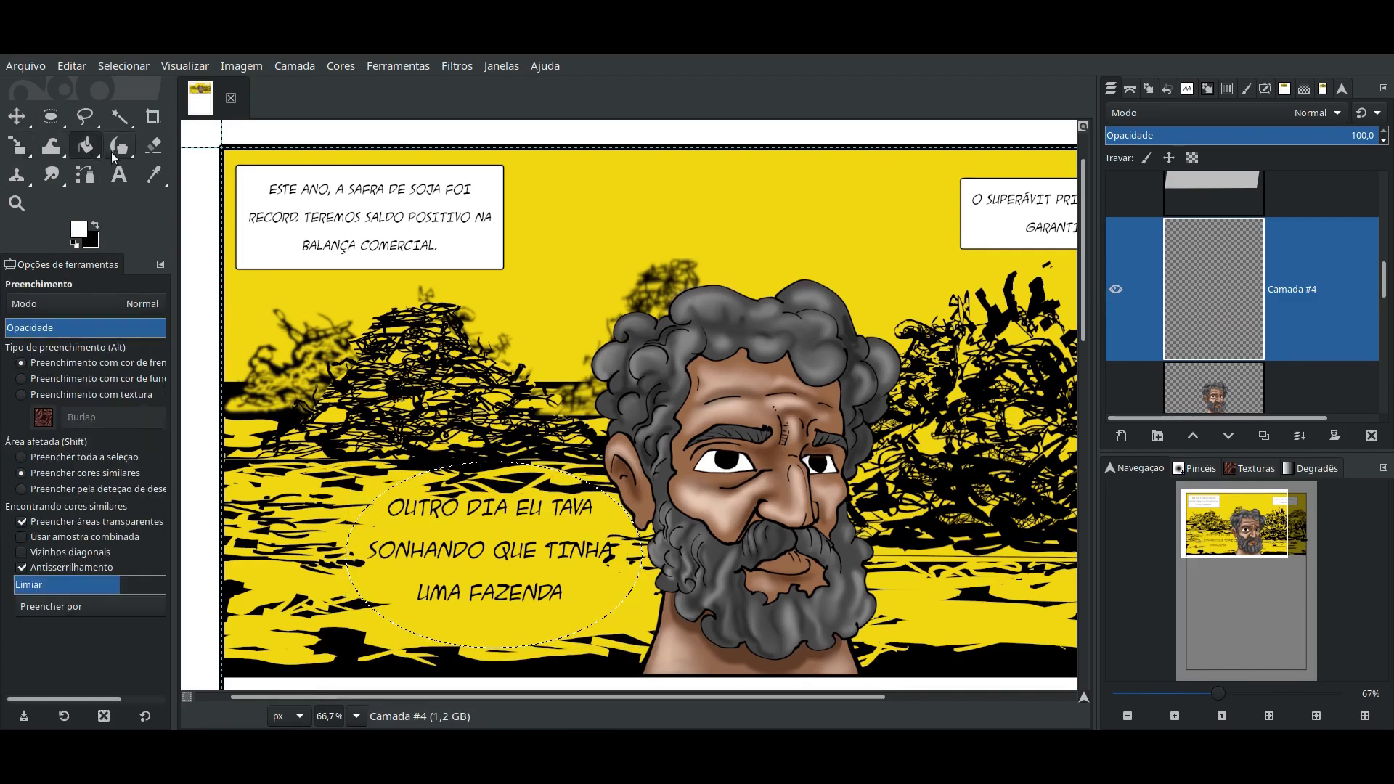
pyautogui.hotkey('ctrl', 'shift', 'a')
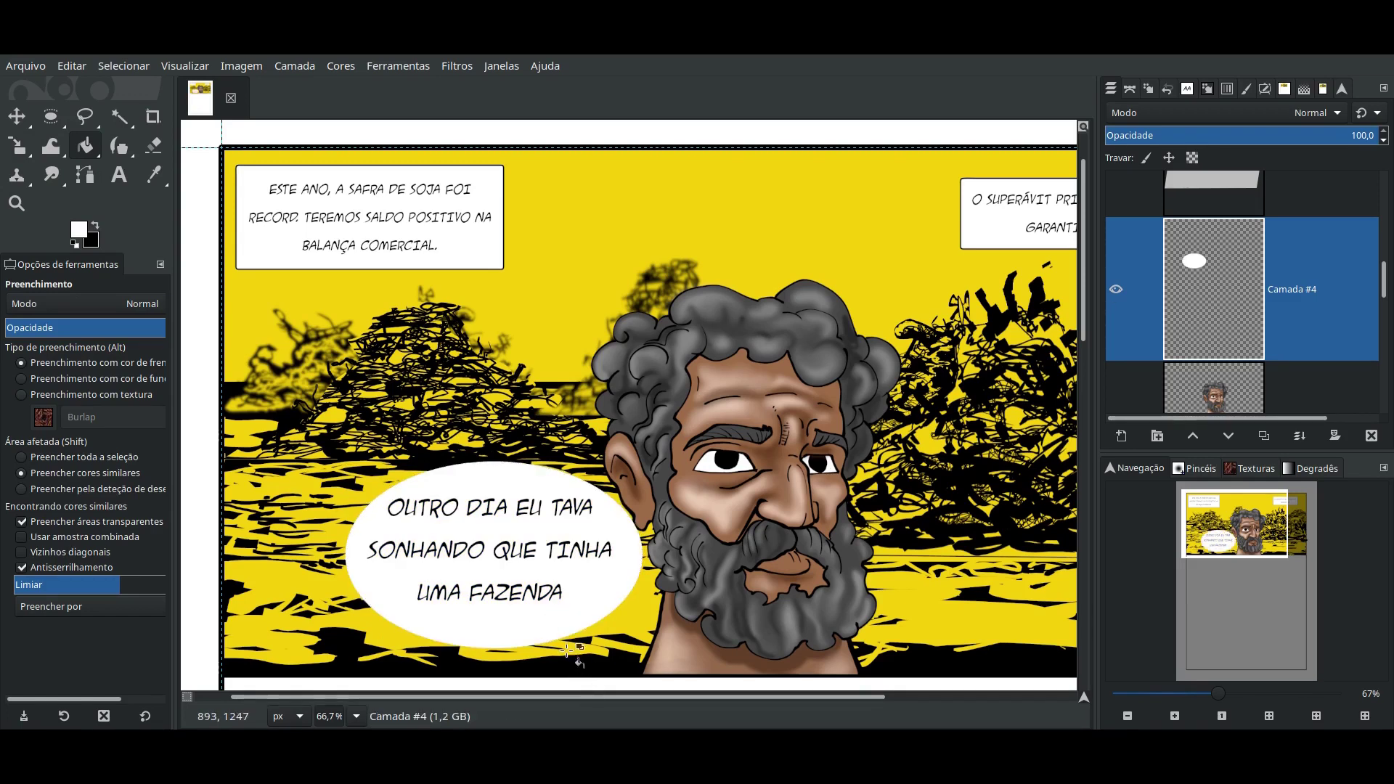
# - Draw the balloon tail path toward the face and fill it with white
pyautogui.press('b')
pyautogui.moveTo(577, 626)
pyautogui.mouseDown()
pyautogui.moveTo(608, 603)
pyautogui.moveTo(654, 612)
pyautogui.mouseUp()
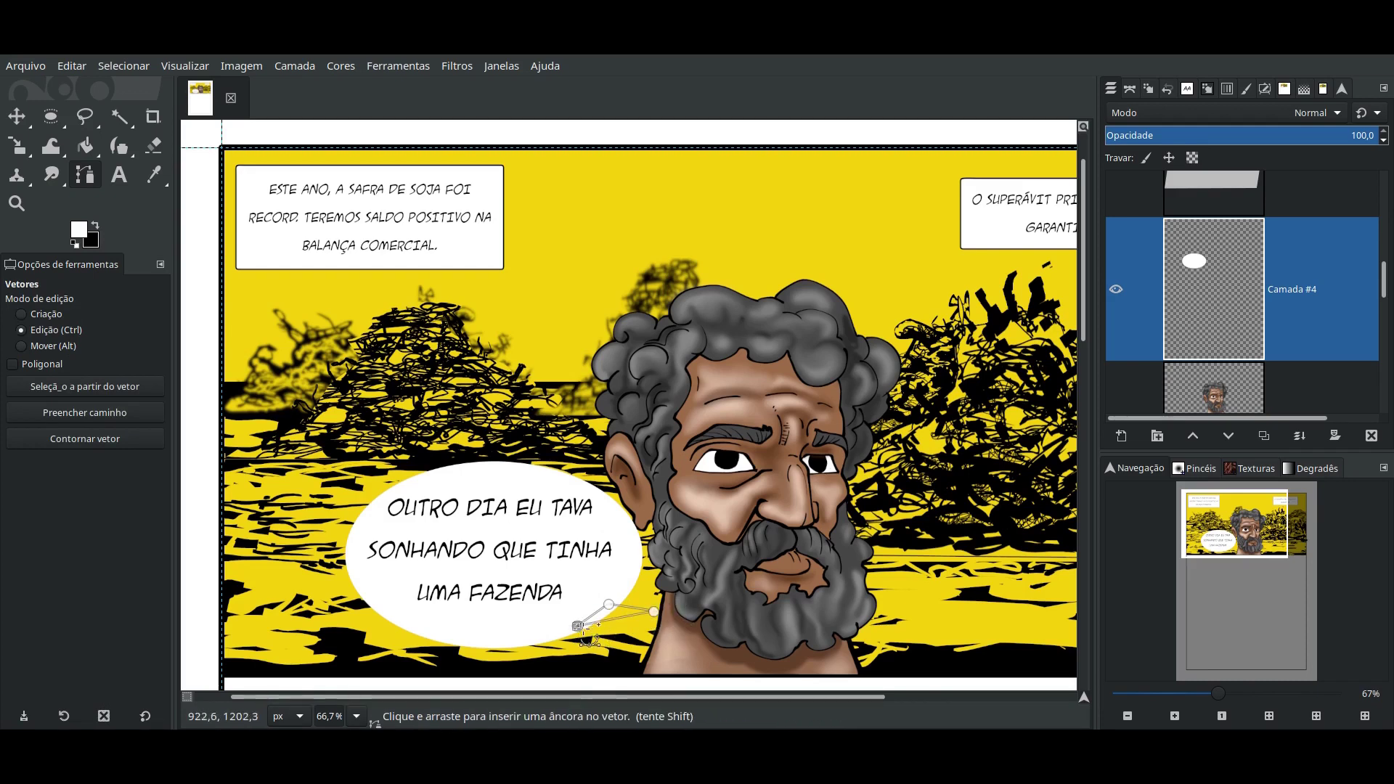
pyautogui.click(103, 412)
pyautogui.click(270, 499)
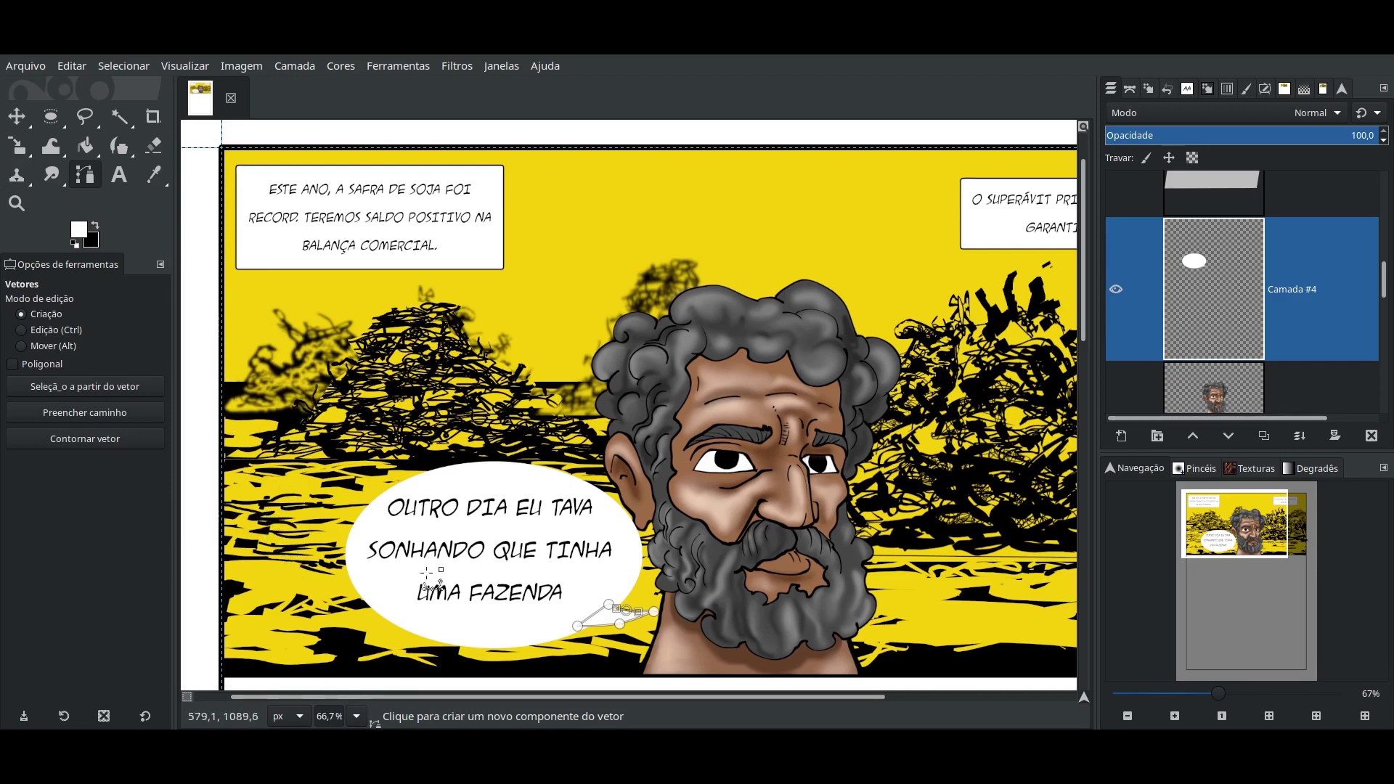
pyautogui.press('m')
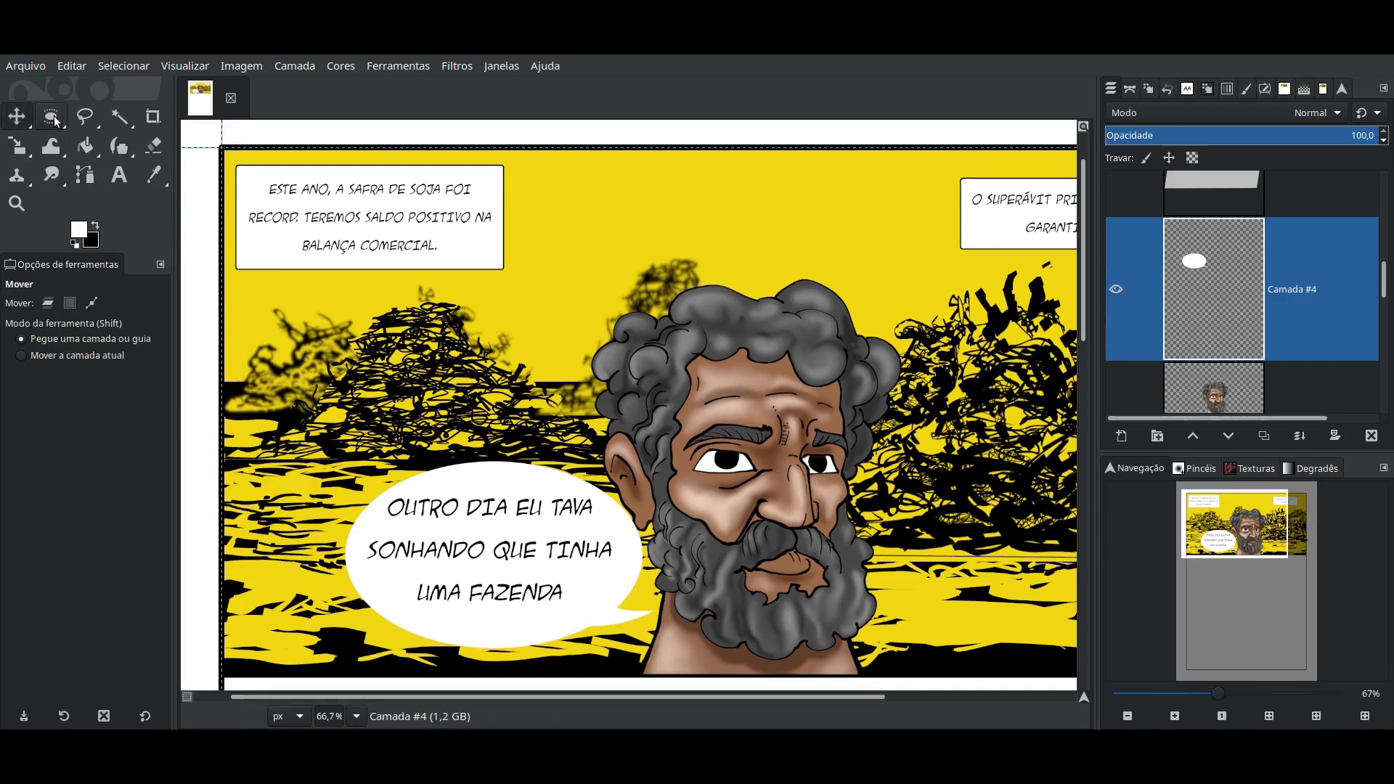
# - Convert the balloon and tail selection into a path and make black the foreground colour
pyautogui.click(119, 116)
pyautogui.click(511, 485)
pyautogui.click(1130, 89)
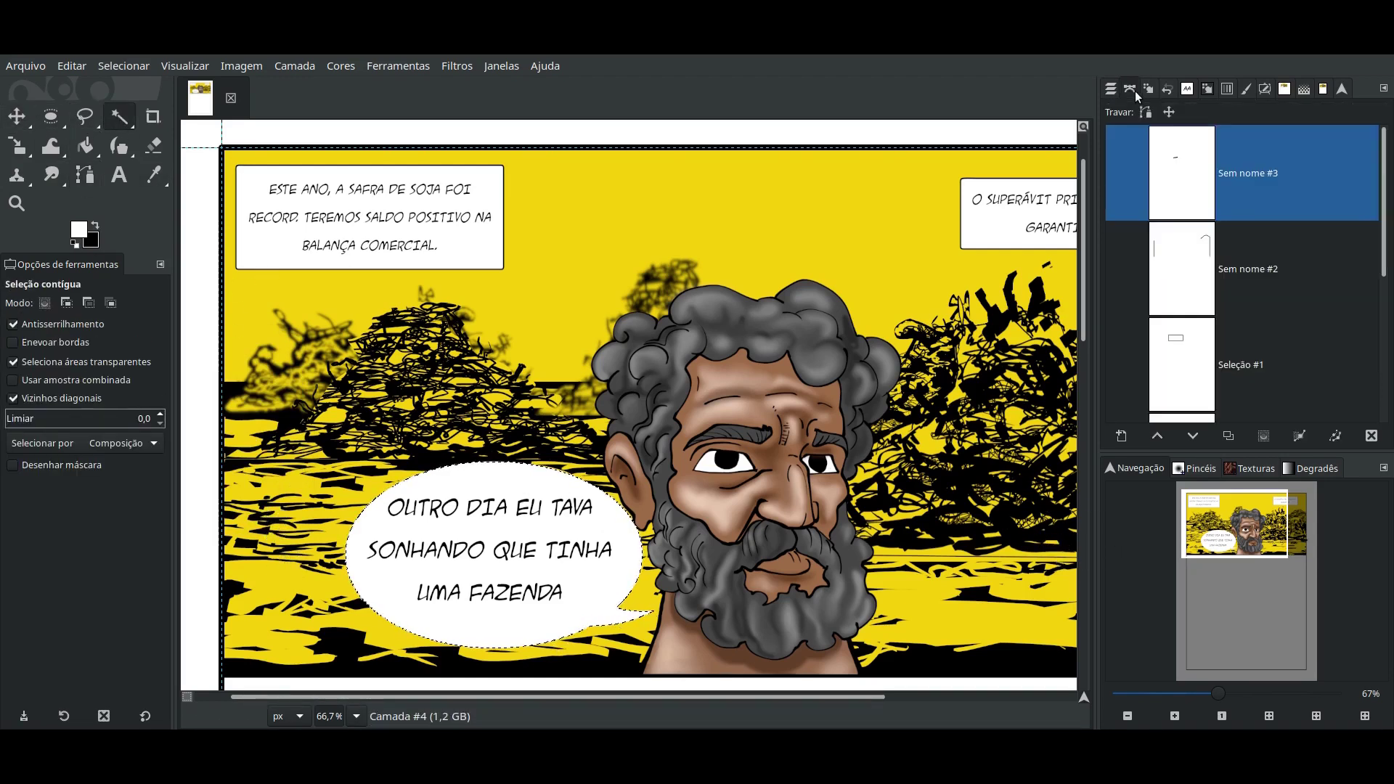
pyautogui.click(1300, 435)
pyautogui.hotkey('ctrl', 'shift', 'a')
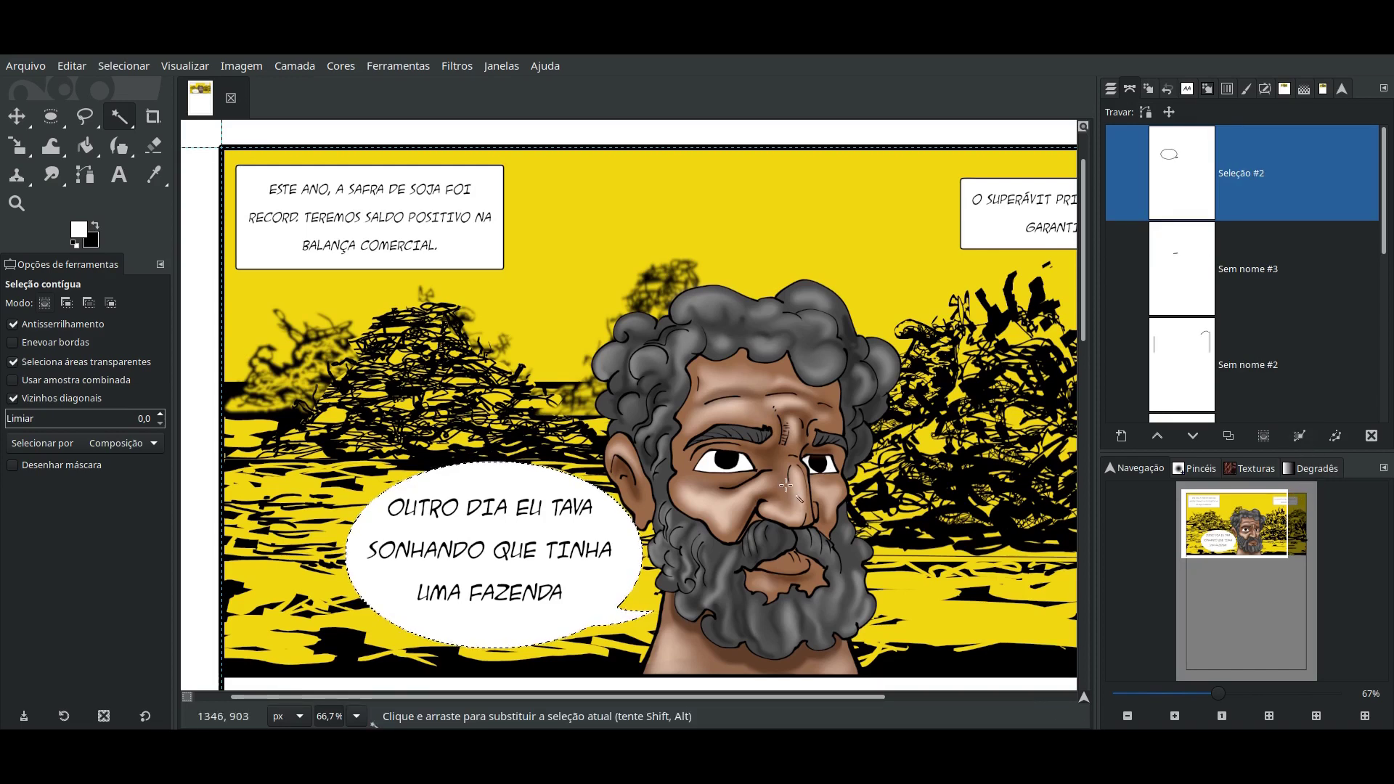
pyautogui.press('x')
# - Stroke the balloon path with a 7 px black outline
pyautogui.click(1335, 435)
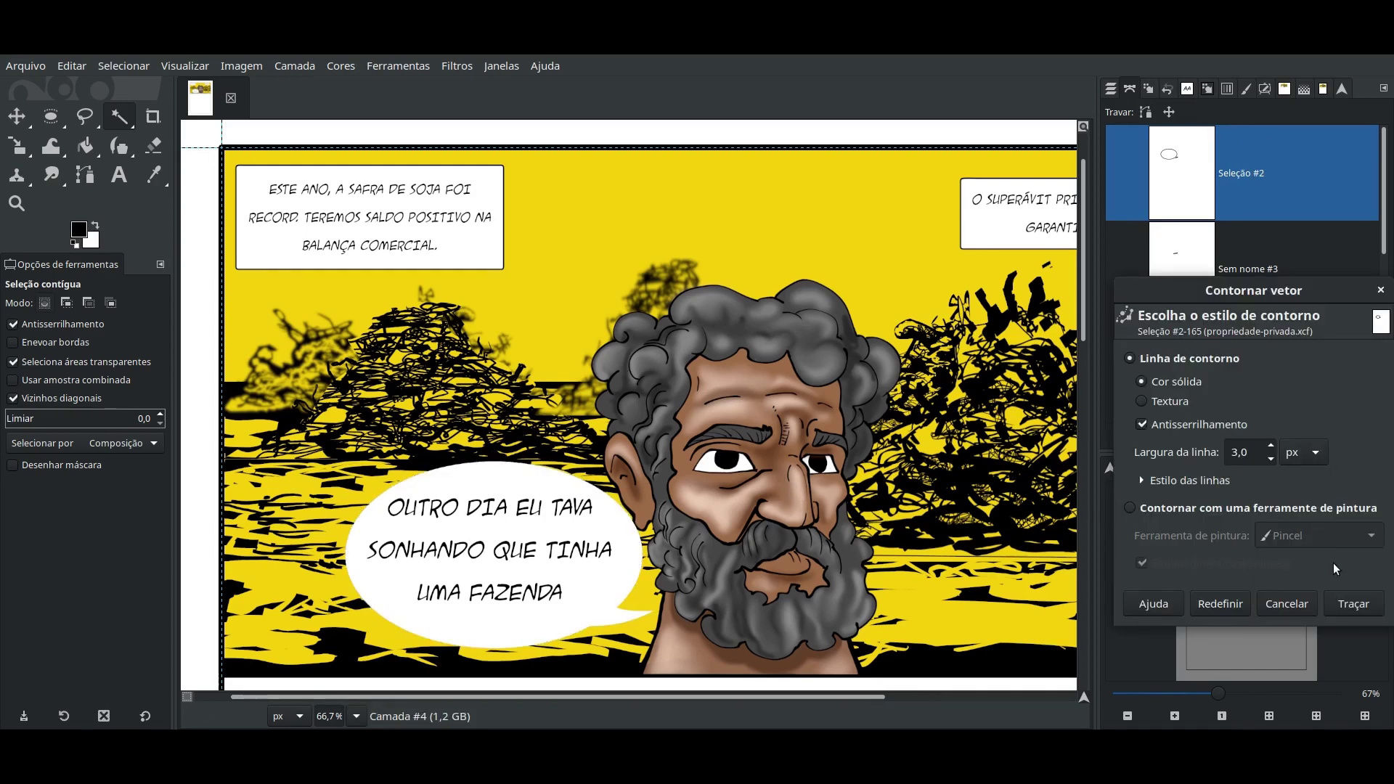
pyautogui.click(1349, 608)
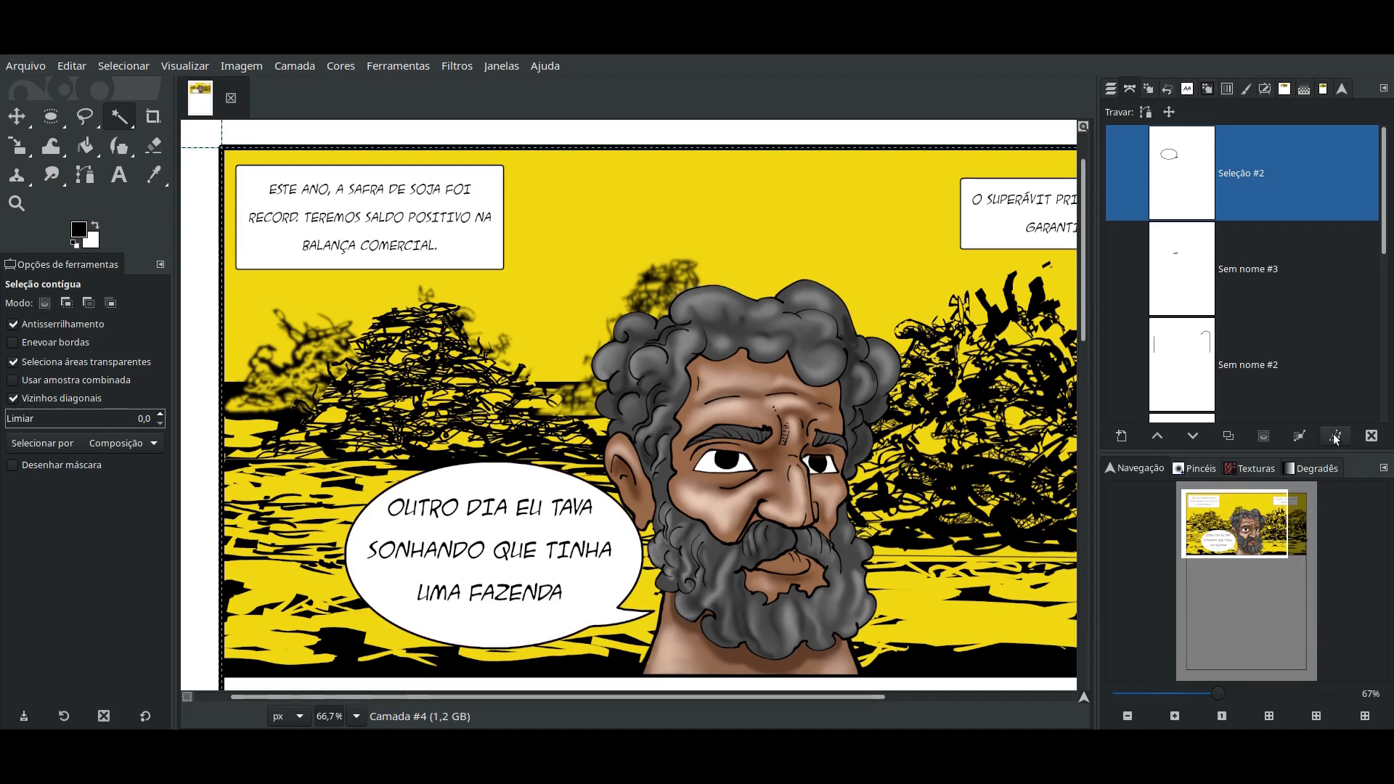
pyautogui.click(1334, 435)
pyautogui.press('Up')
pyautogui.press('Up')
pyautogui.click(1352, 605)
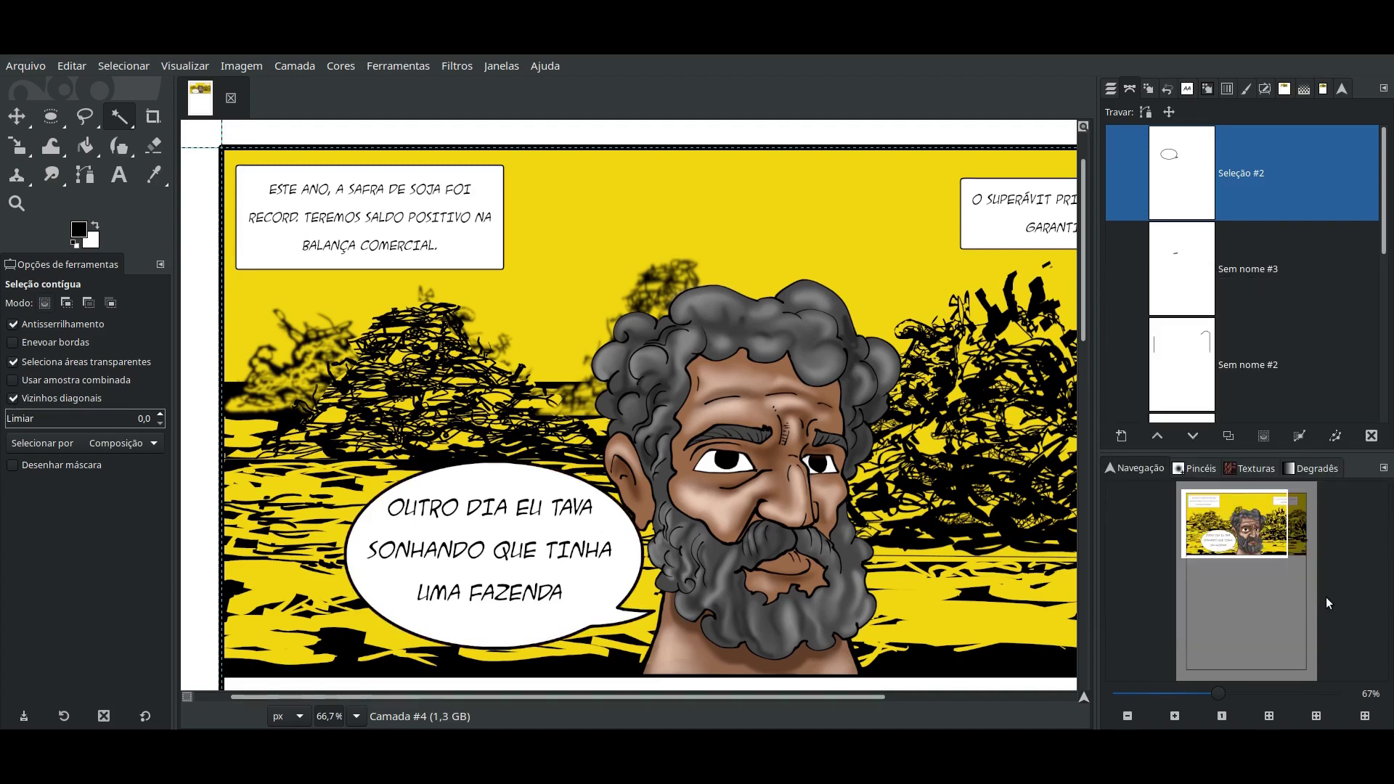
pyautogui.click(1111, 88)
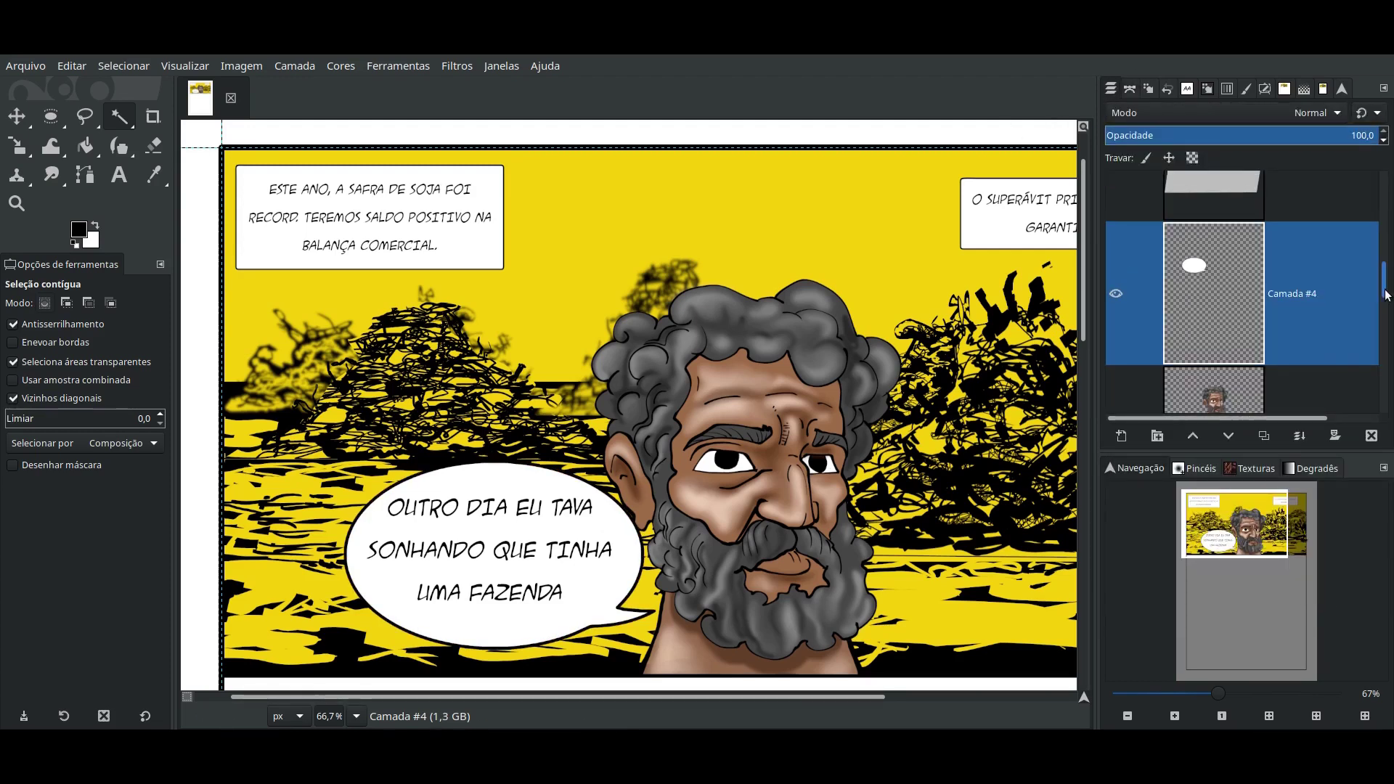
# - Add an exclamation mark after FAZENDA in the balloon text
pyautogui.doubleClick(1213, 326)
pyautogui.write('!')
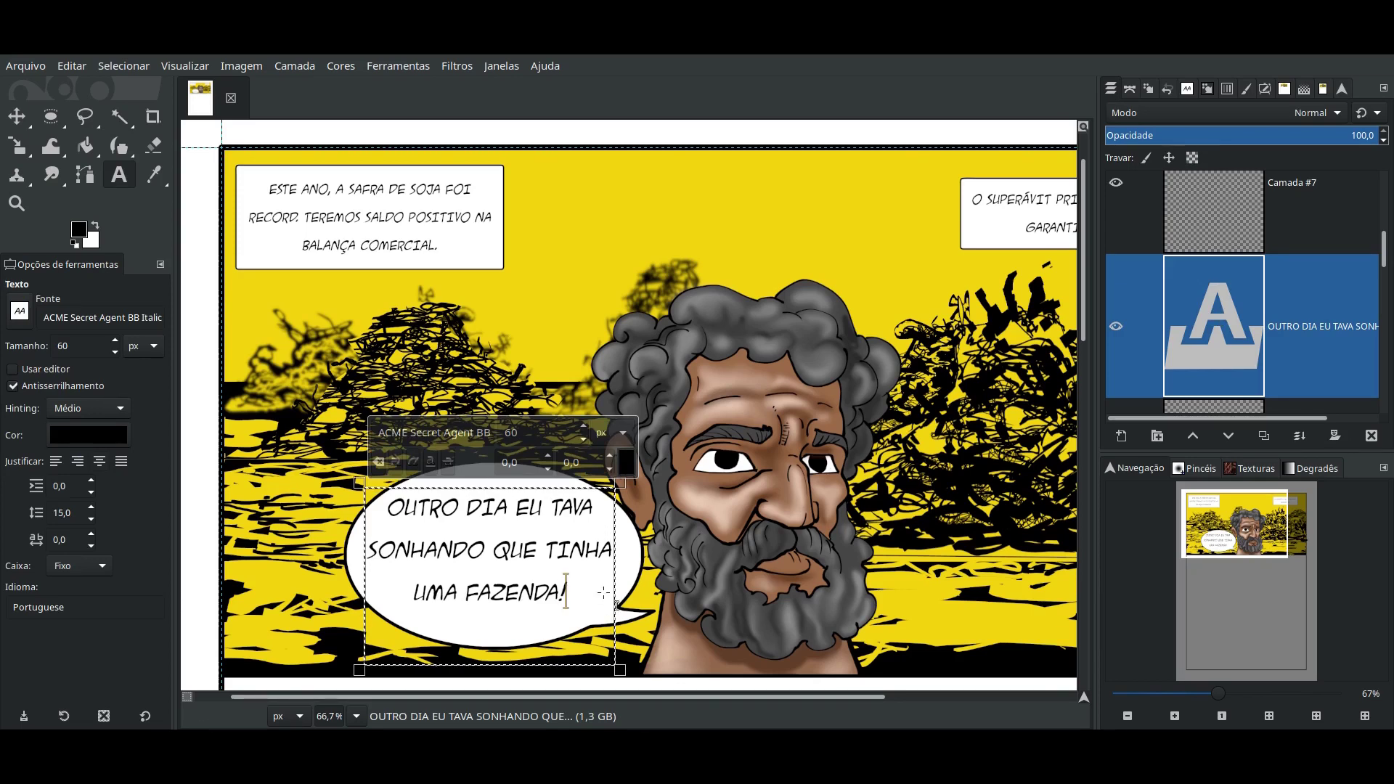
pyautogui.click(14, 120)
# - Move the 'O SUPERÁVIT PRIMÁRIO ESTA GARANTIDO' caption (Camada #7) to the panel's lower right
pyautogui.click(1298, 226)
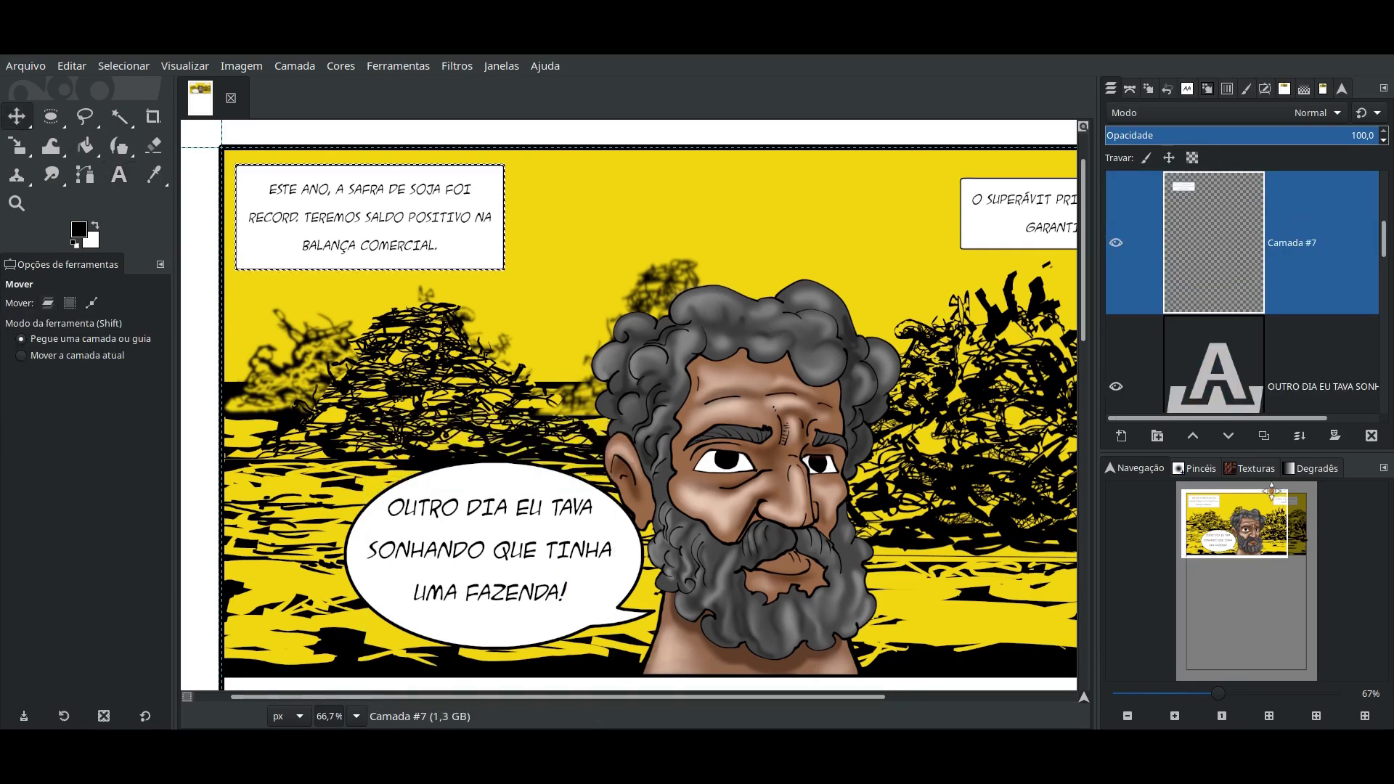
pyautogui.scroll(-10, 1374, 284)
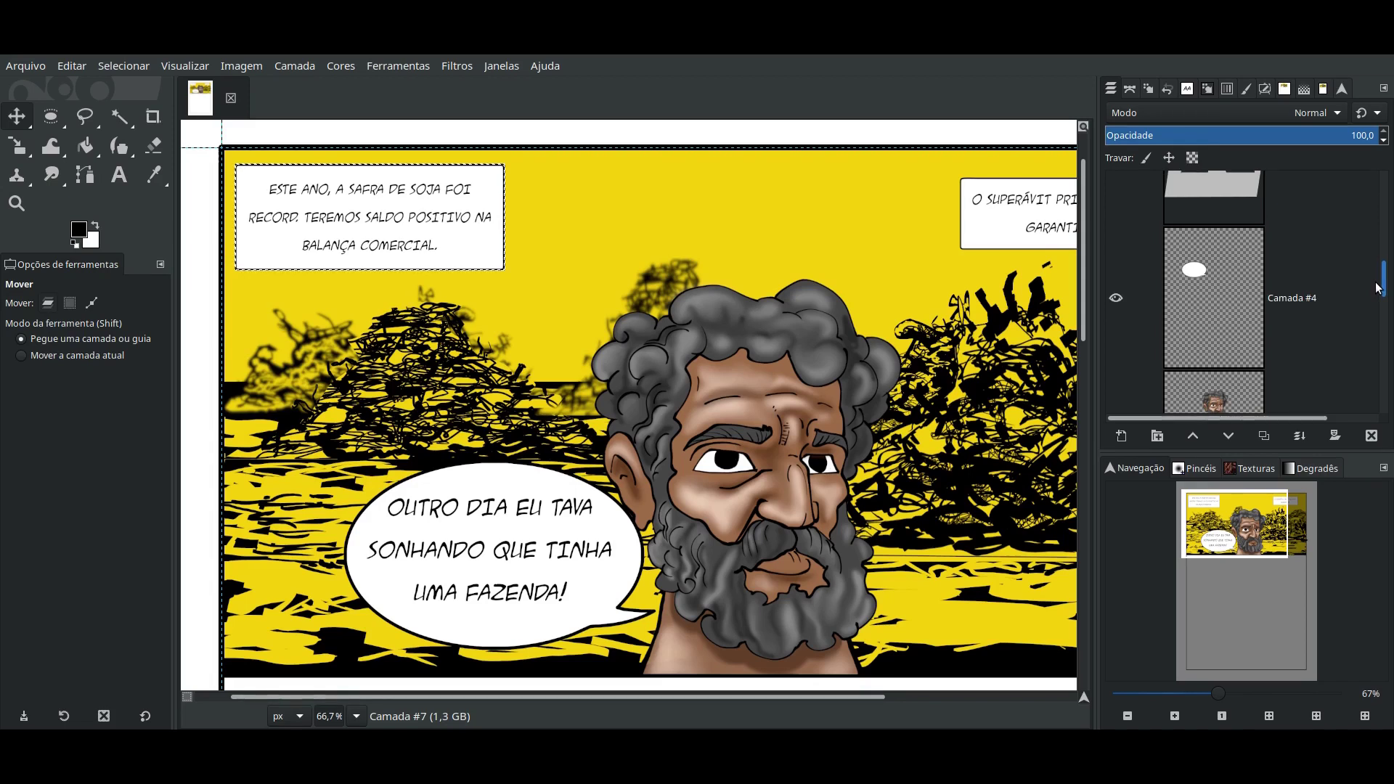
pyautogui.moveTo(999, 219); pyautogui.dragTo(954, 568)
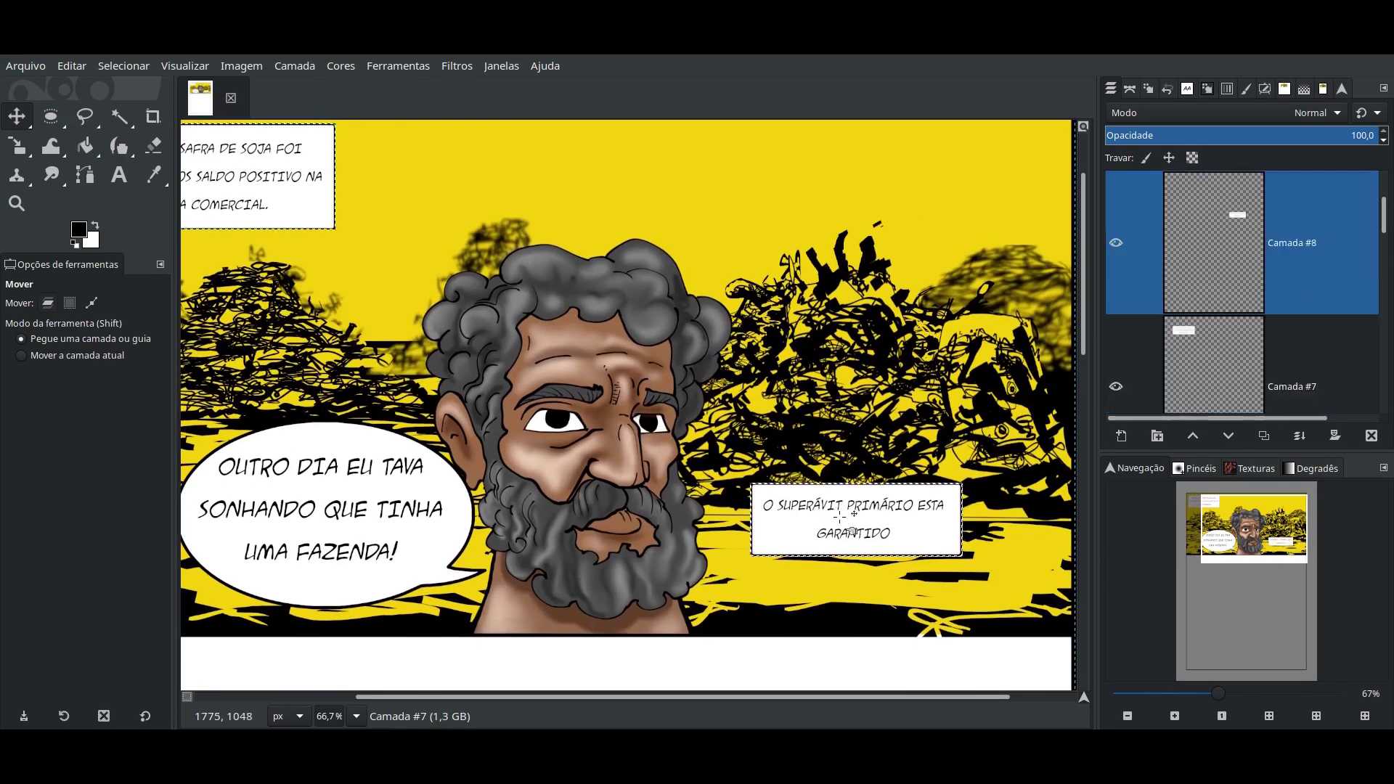
pyautogui.moveTo(840, 517); pyautogui.dragTo(929, 562)
# - Hide the docks with Tab, zoom to 150% and pan around to inspect the finished panel
pyautogui.press('-')
pyautogui.press('+')
pyautogui.press('Tab')
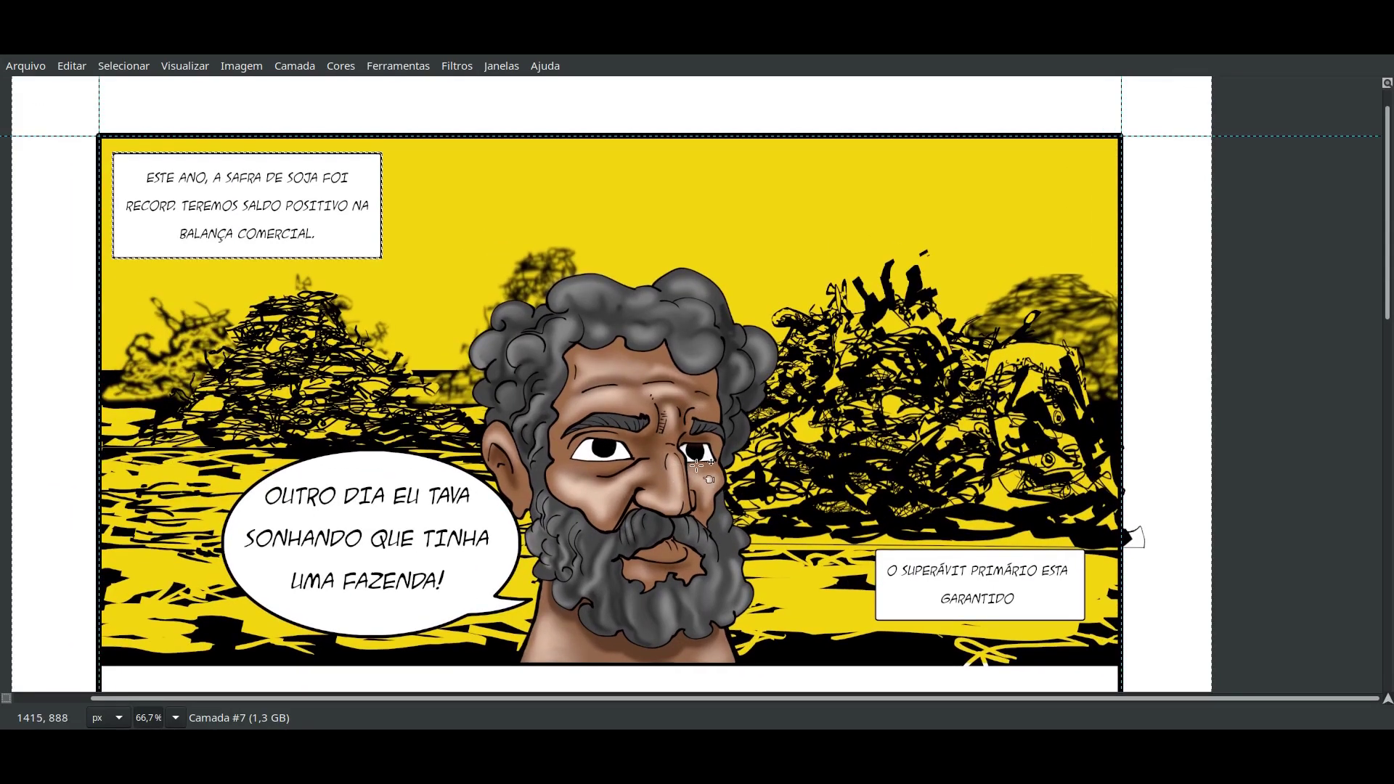
pyautogui.press('+')
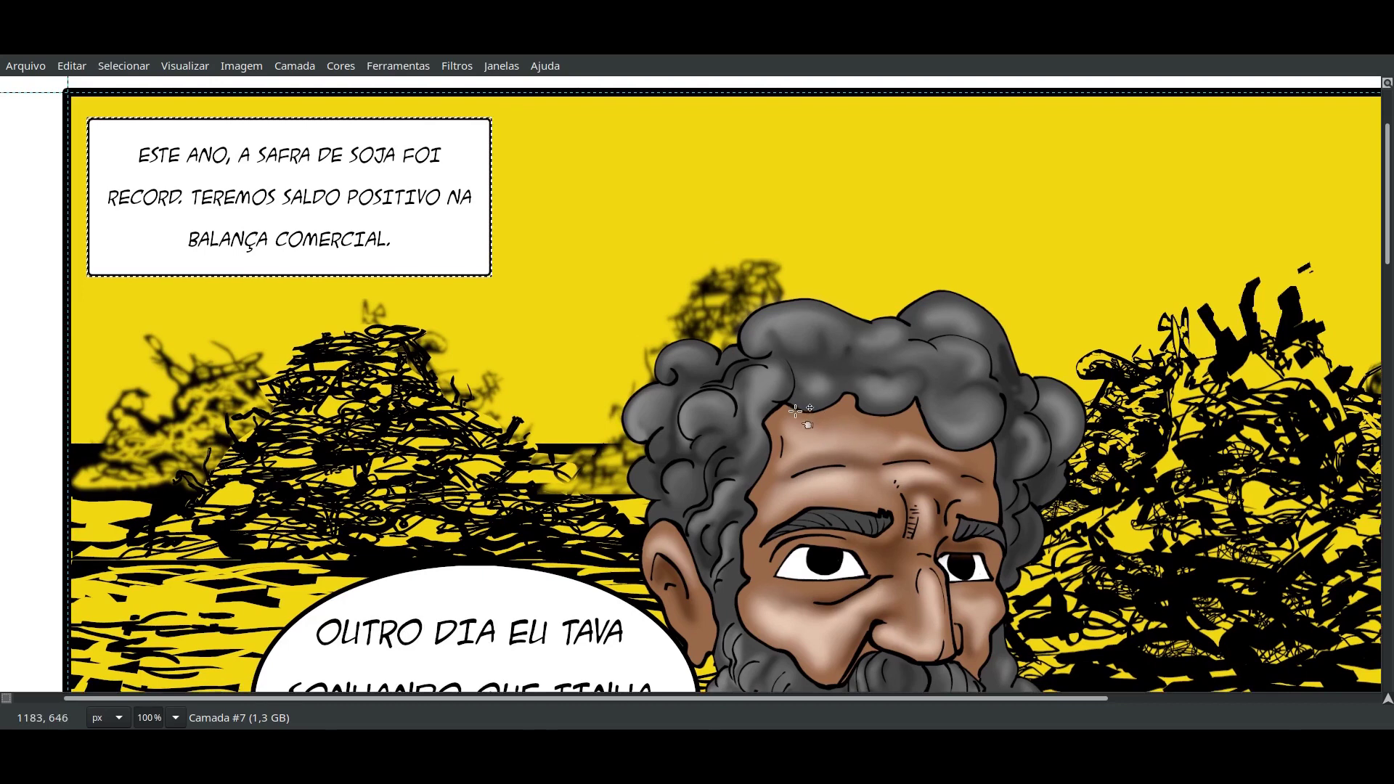
pyautogui.press('+')
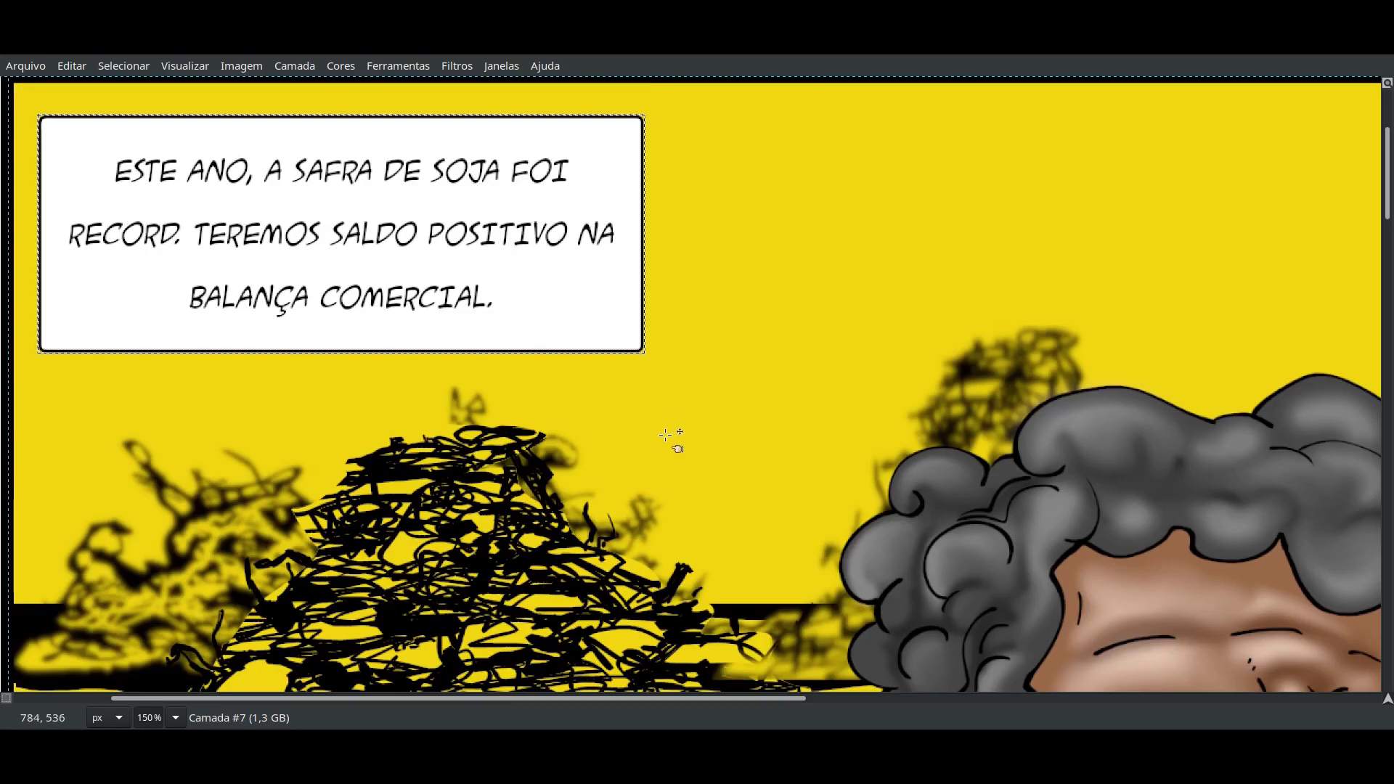
pyautogui.scroll(-5, 668, 439)
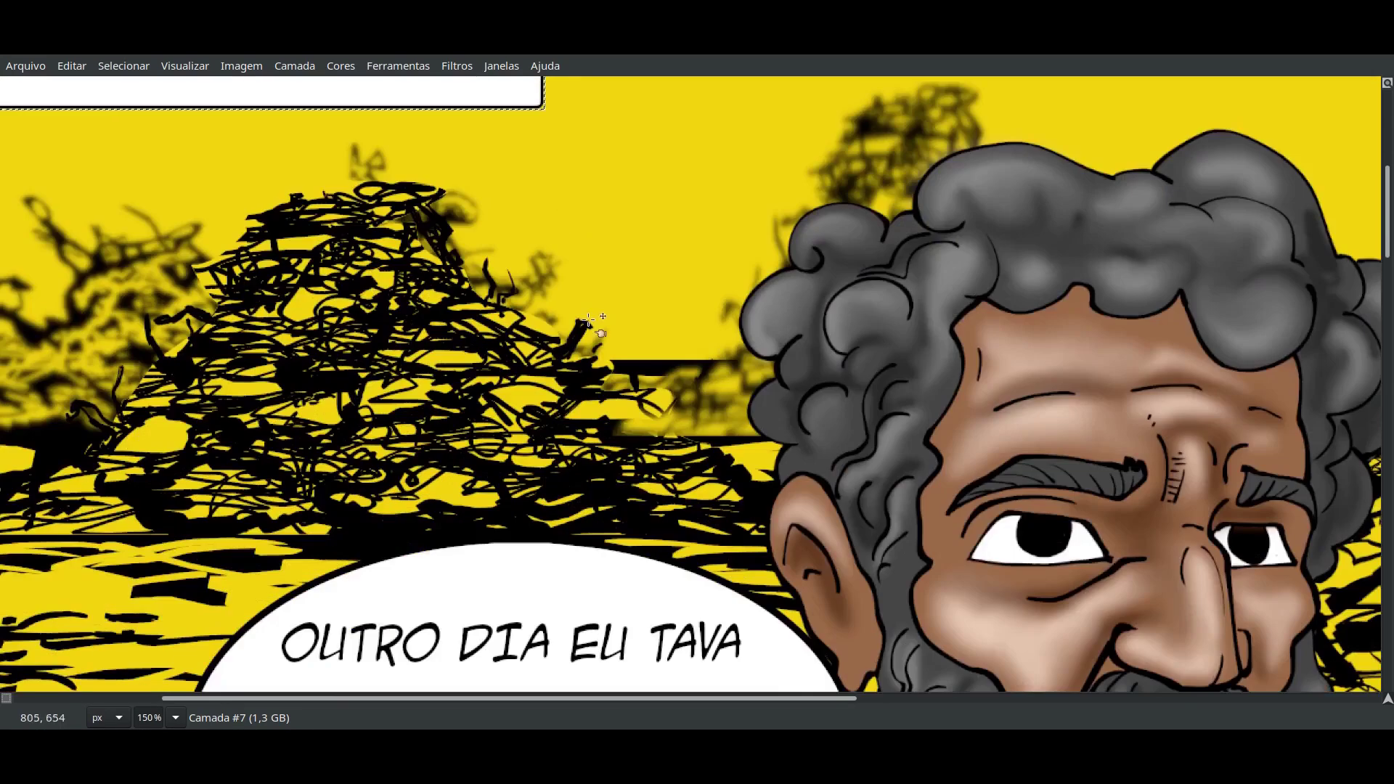
pyautogui.scroll(-5, 666, 425)
pyautogui.hscroll(2, 665, 412)
pyautogui.scroll(3, 664, 412)
pyautogui.hscroll(3, 610, 389)
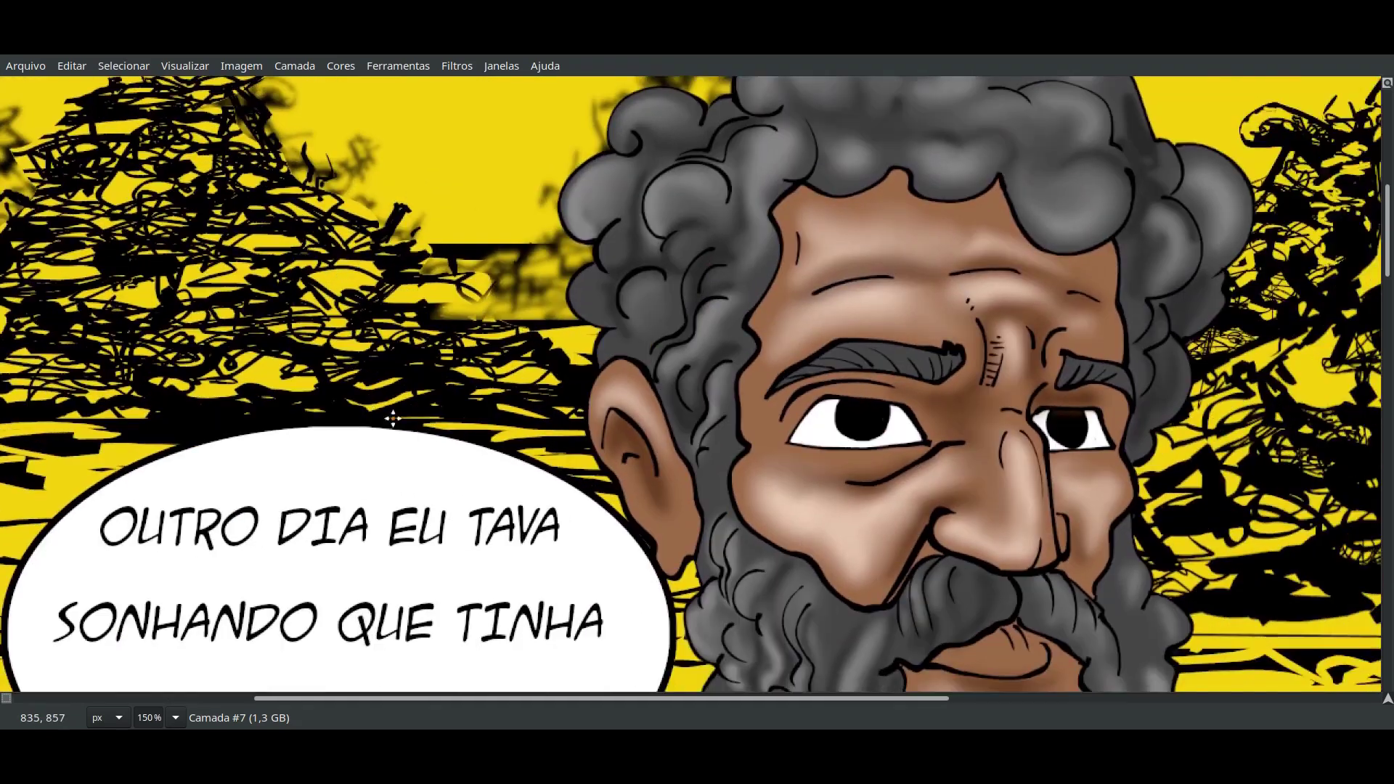
pyautogui.hscroll(5, 552, 363)
pyautogui.hscroll(5, 452, 321)
pyautogui.scroll(-3, 451, 321)
pyautogui.scroll(-1, 633, 460)
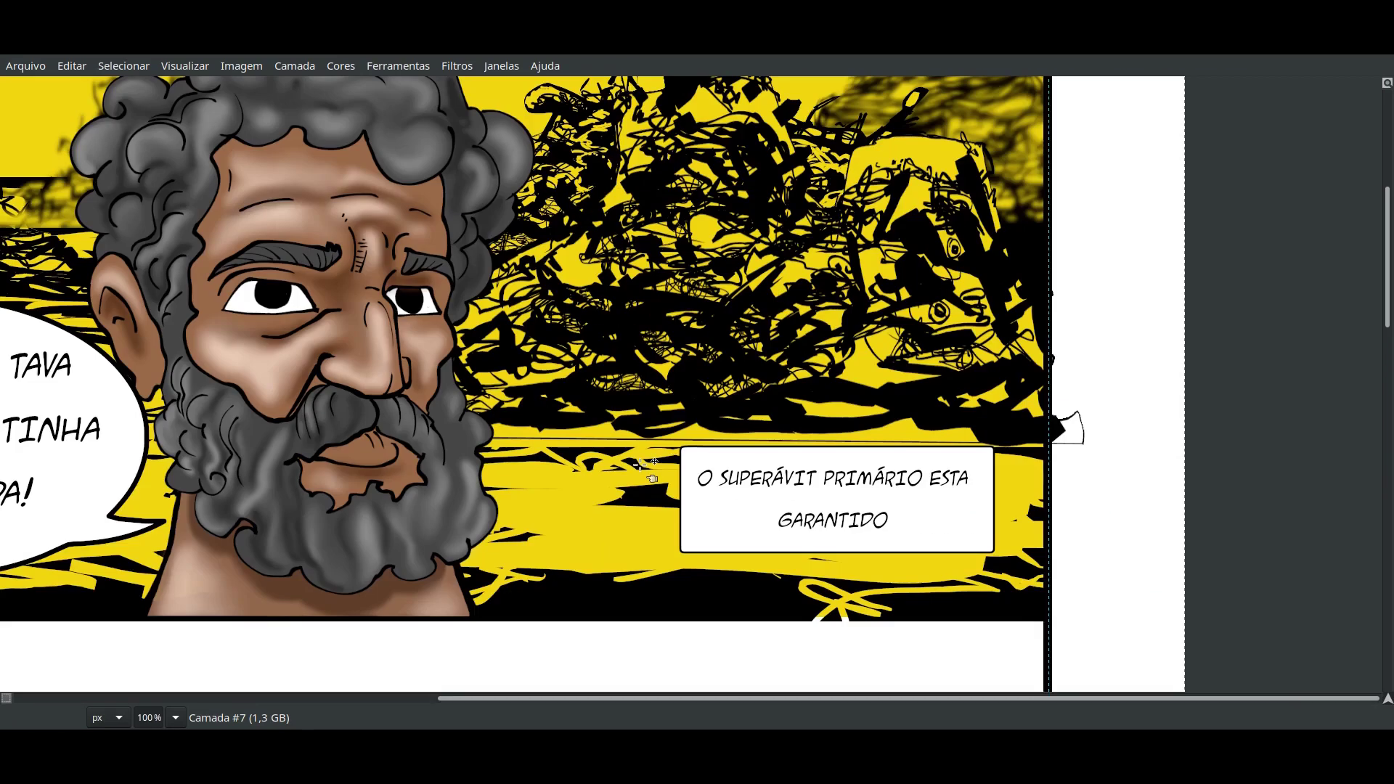
pyautogui.scroll(-1, 871, 468)
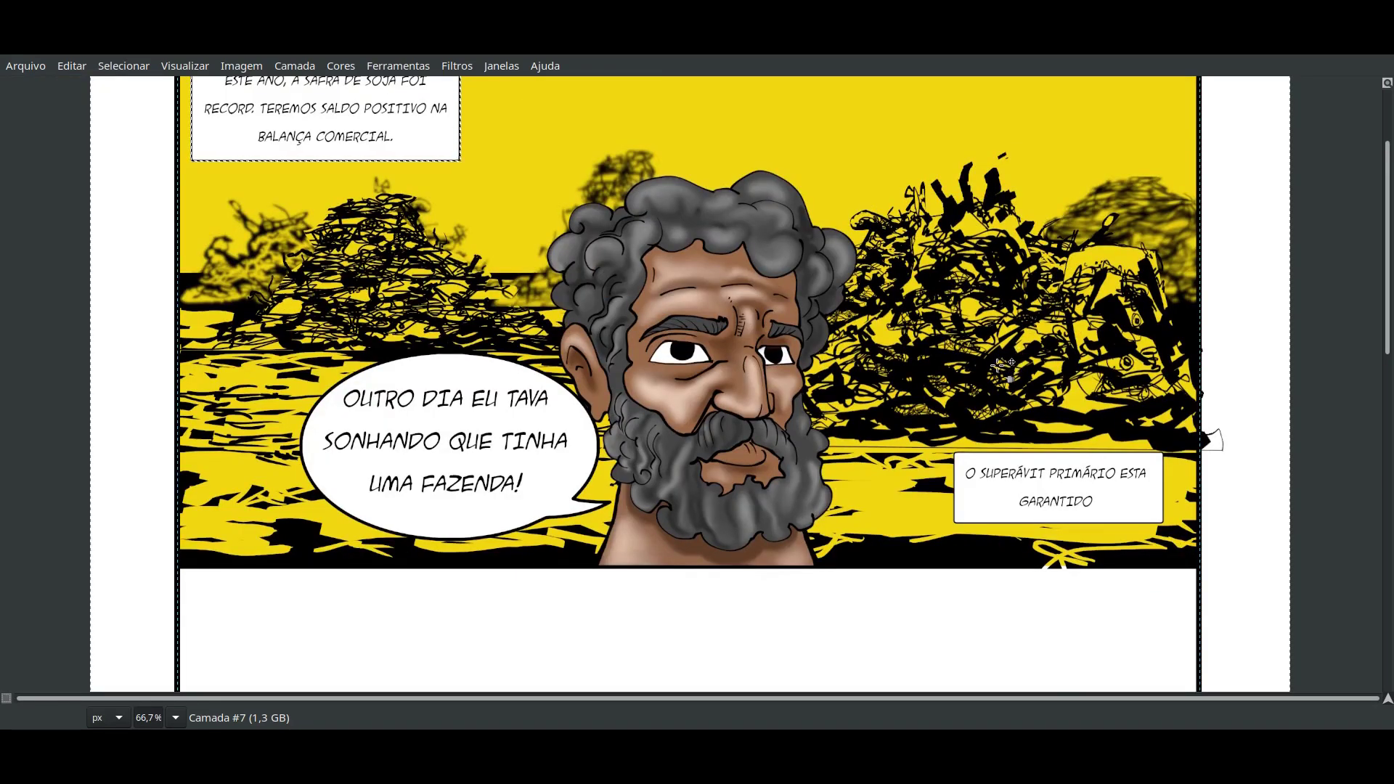
pyautogui.scroll(-1, 694, 363)
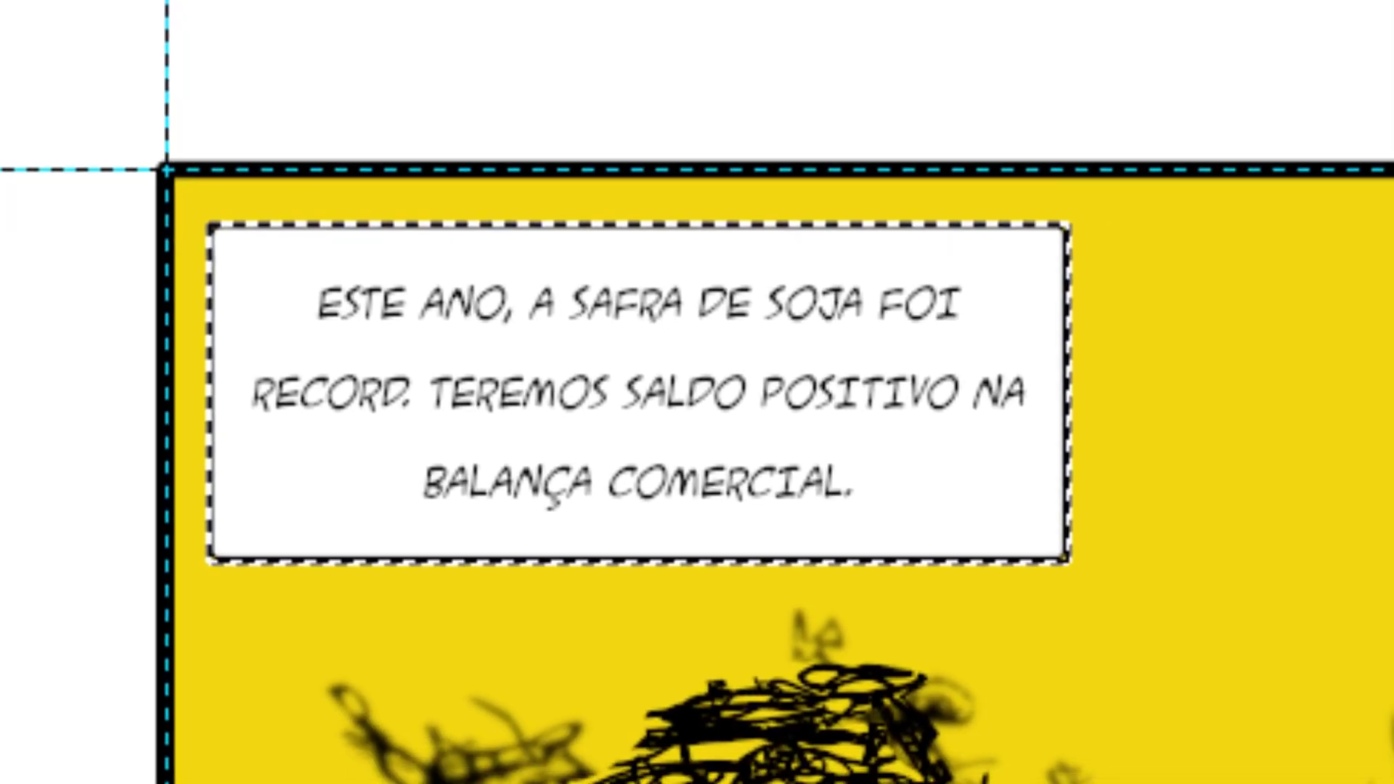